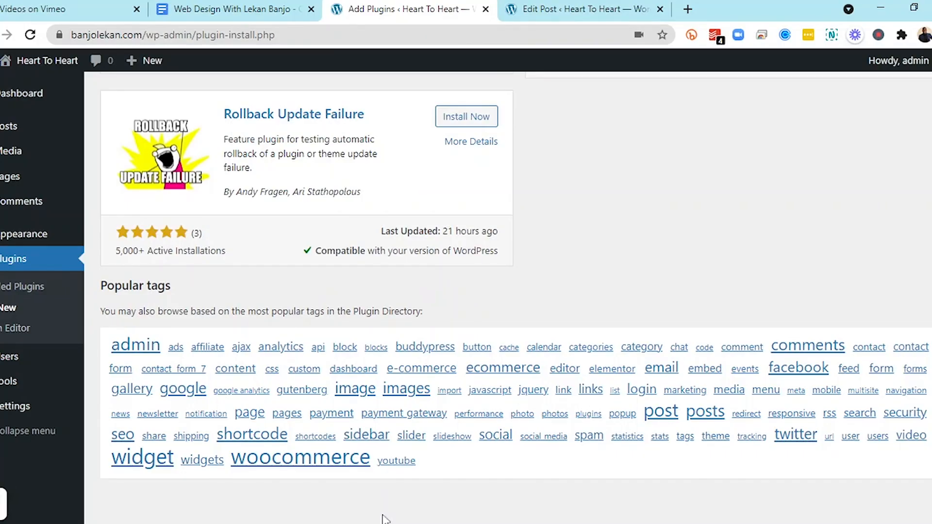
Open the General Settings page of the WordPress dashboard
scroll(385, 519, "up", 1)
scroll(516, 296, "up", 10)
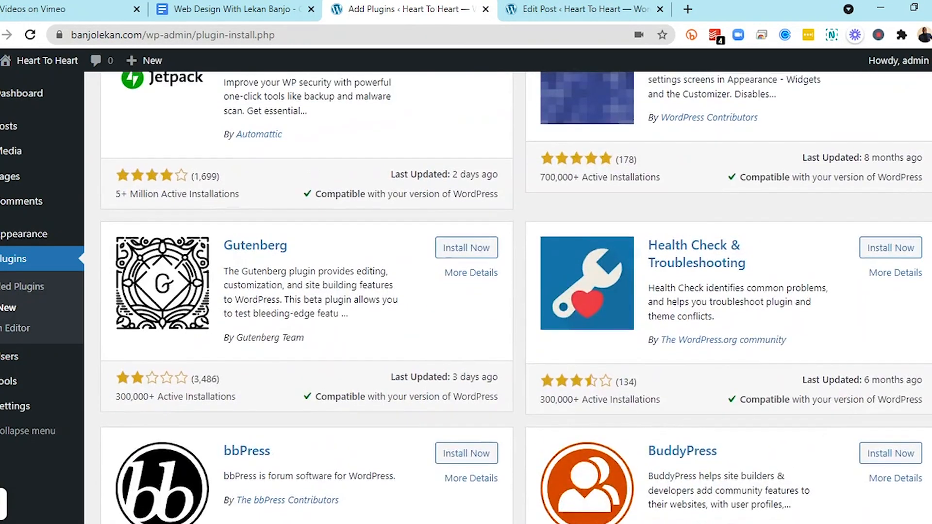
scroll(516, 296, "up", 6)
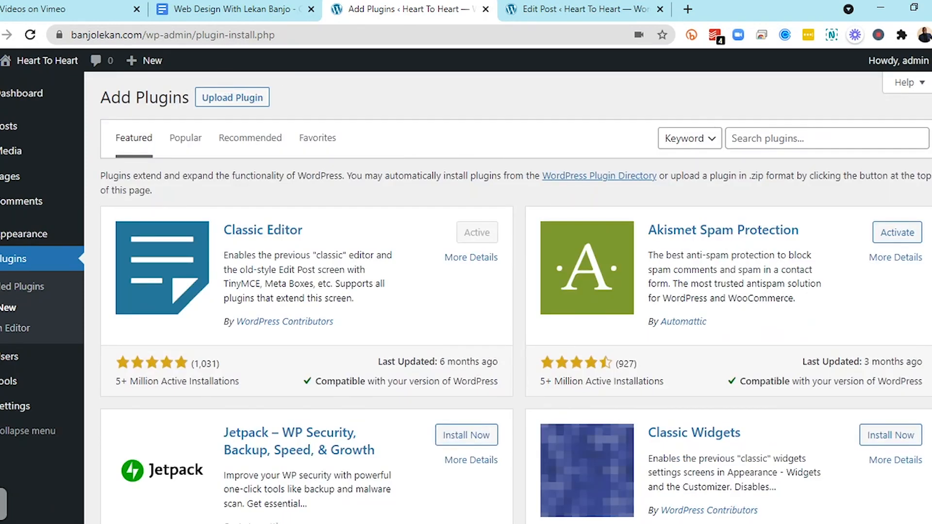
mouse_move(2, 100)
mouse_move(26, 413)
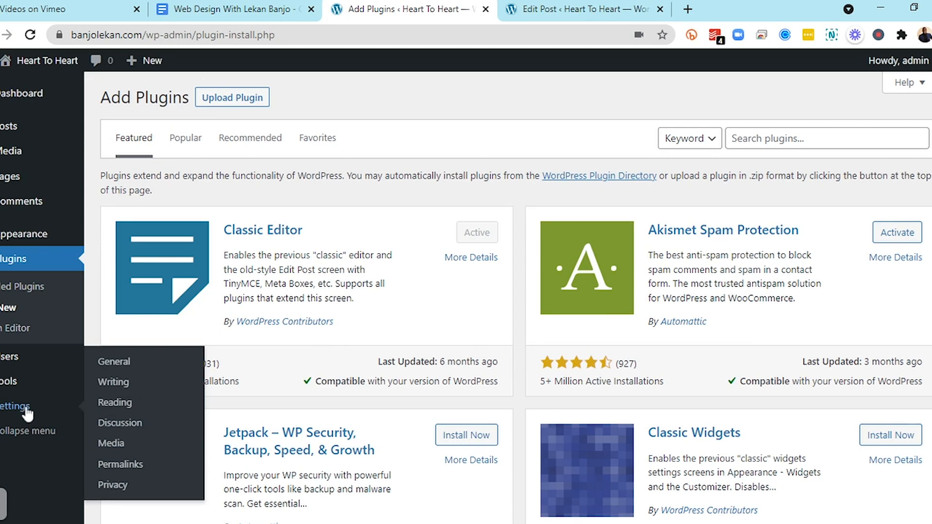
left_click(132, 371)
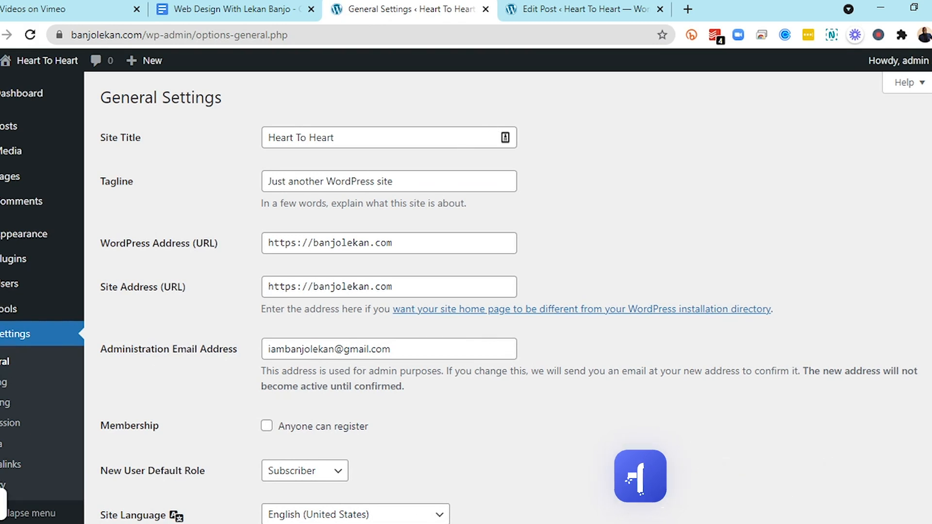
Replace the Site Title with "Web Design"
left_click_drag(466, 138, 265, 138)
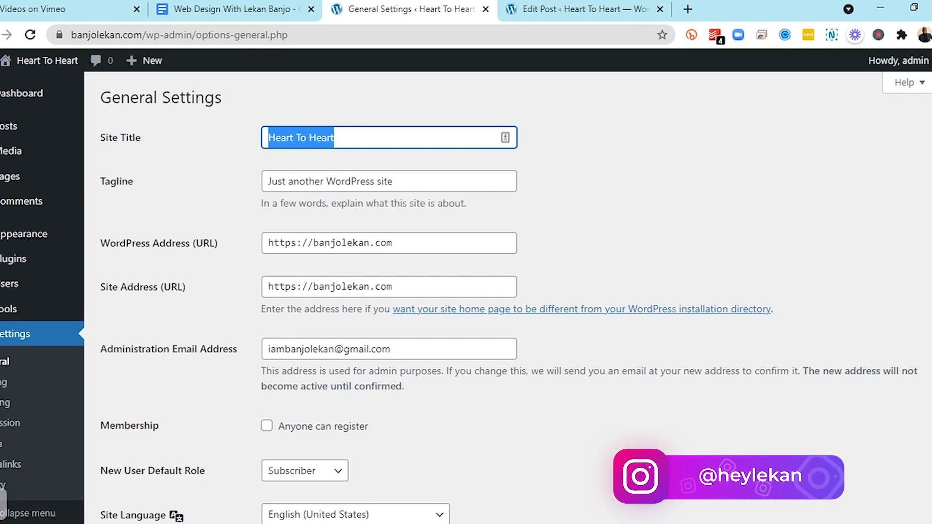
type("Web Desi")
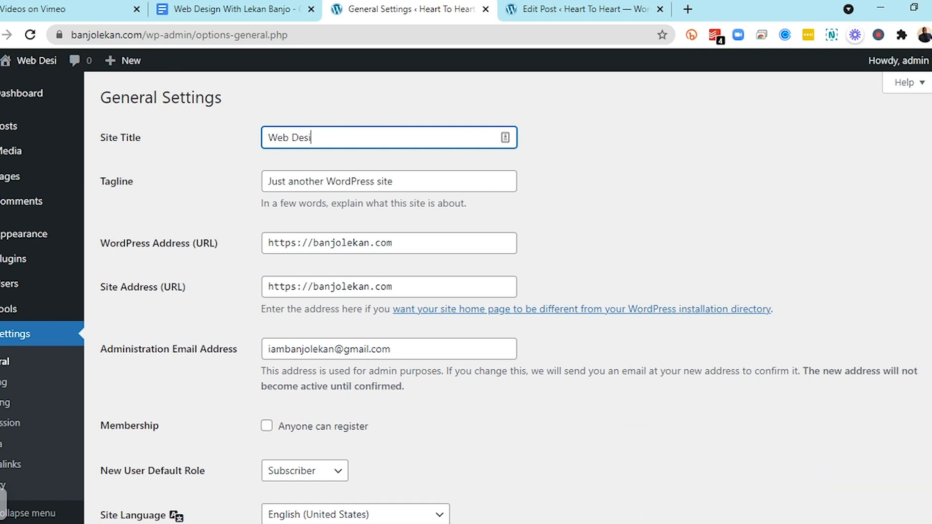
type("gn ")
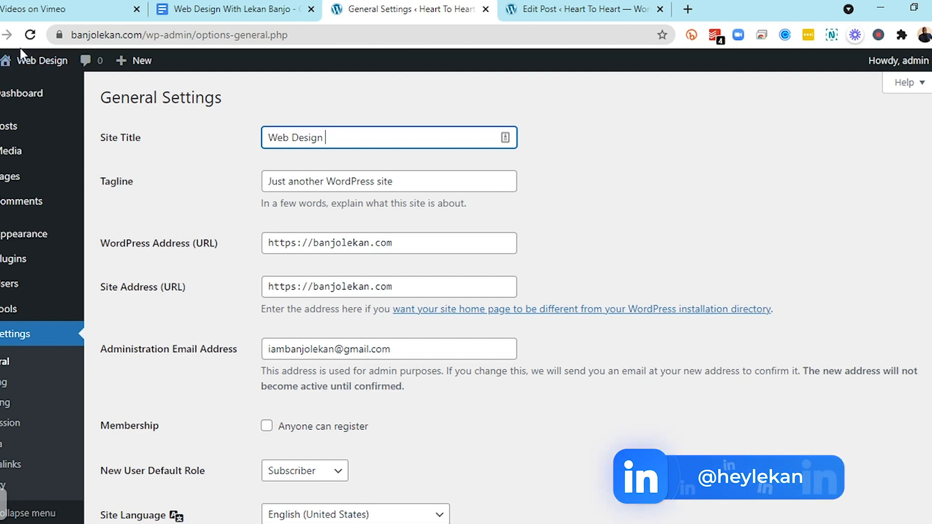
type("W")
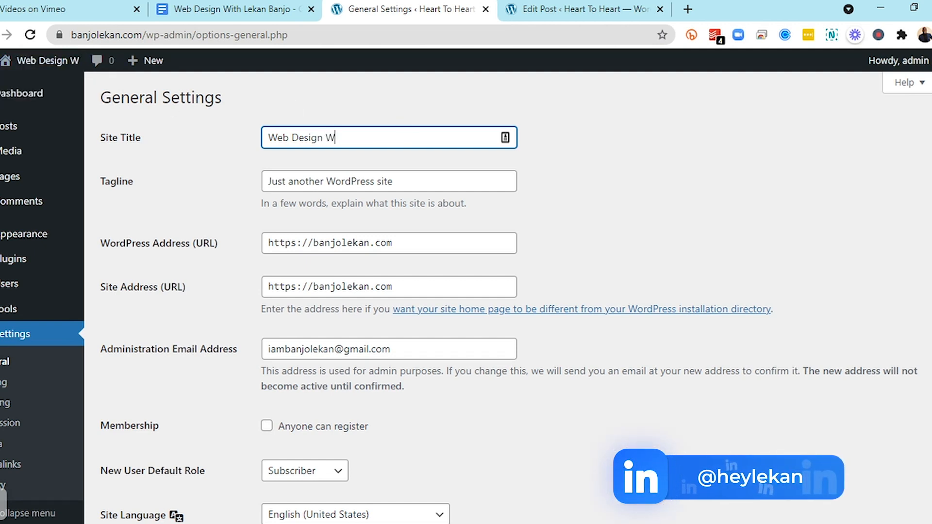
key("BackSpace")
key("BackSpace")
key("BackSpace")
key("BackSpace")
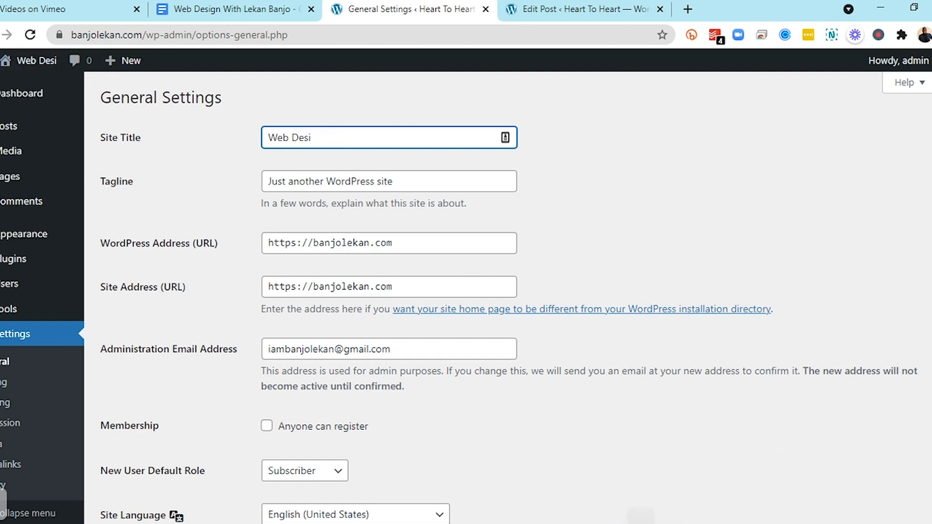
type("gn")
key("Tab")
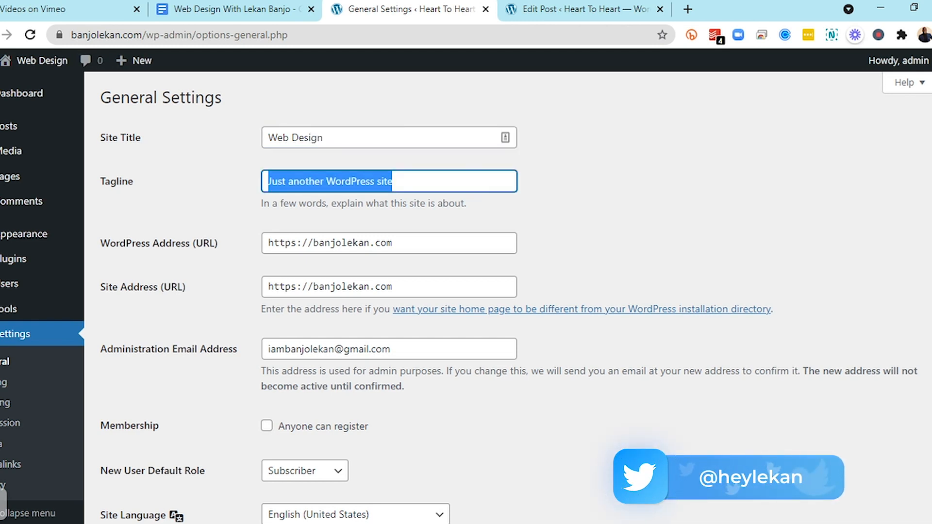
Replace the Tagline with "Master Web Design in 24 Hours"
type("Lekan")
key("BackSpace")
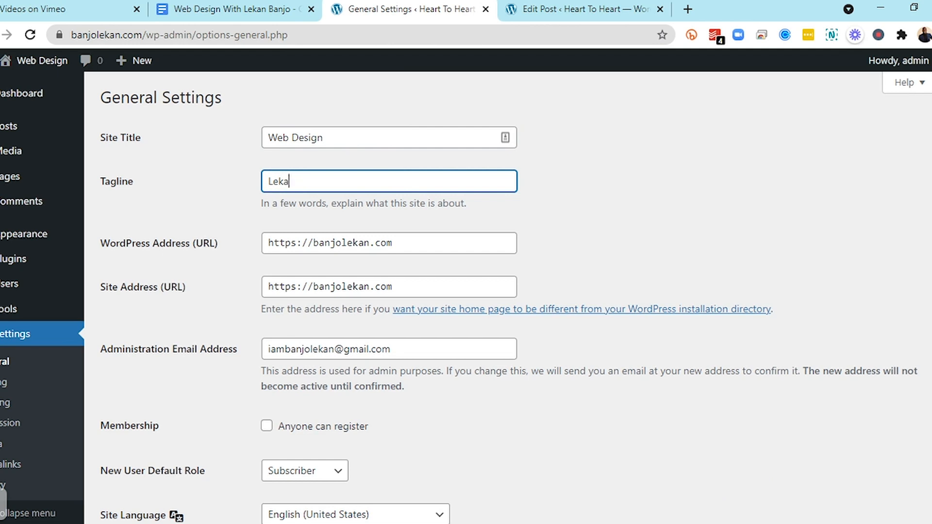
key("BackSpace")
key("BackSpace")
type("ean")
key("BackSpace")
key("BackSpace")
key("BackSpace")
type("an")
key("BackSpace")
key("BackSpace")
type("arn ")
type("Web")
key("BackSpace")
key("BackSpace")
key("BackSpace")
key("BackSpace")
key("BackSpace")
key("BackSpace")
key("BackSpace")
key("BackSpace")
key("BackSpace")
type("Master Web Design i")
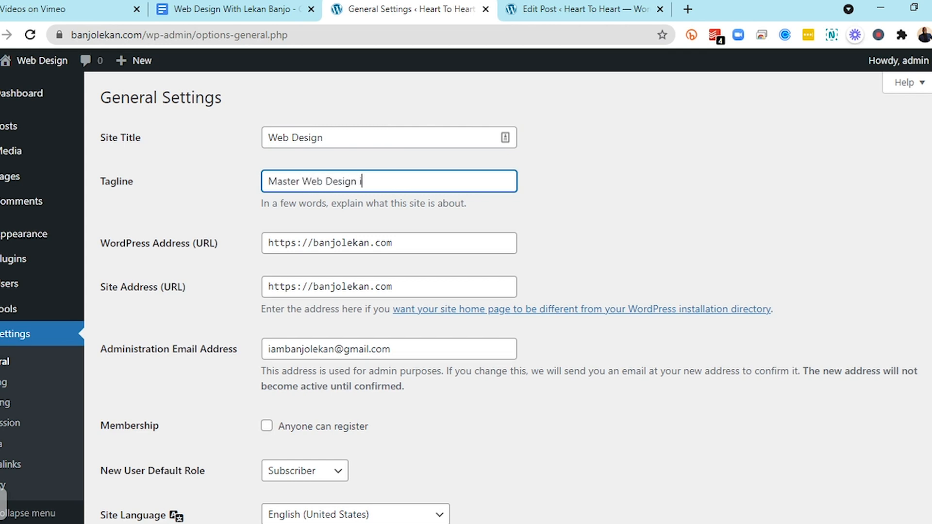
type("n 24 hour")
key("BackSpace")
key("BackSpace")
key("BackSpace")
key("BackSpace")
type("Hours")
Look over the remaining general settings, including the new user default role options
scroll(402, 279, "down", 7)
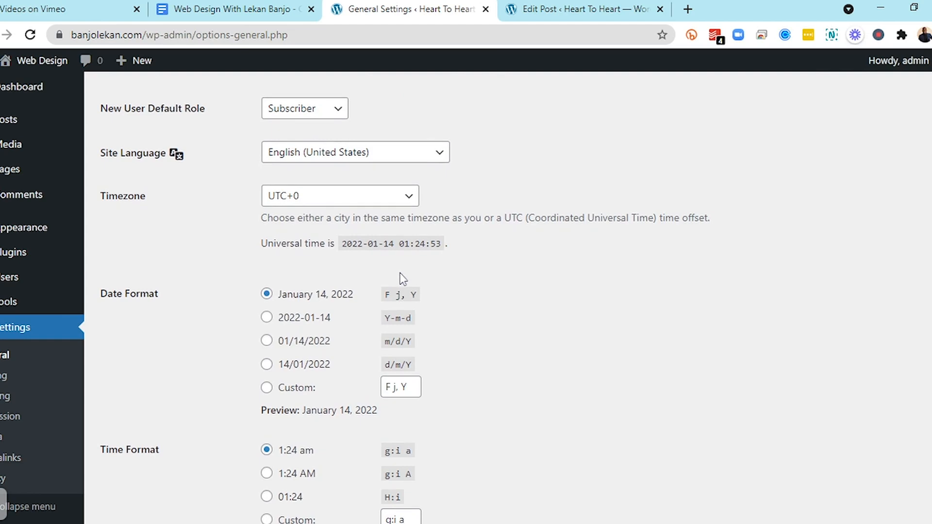
scroll(403, 279, "down", 3)
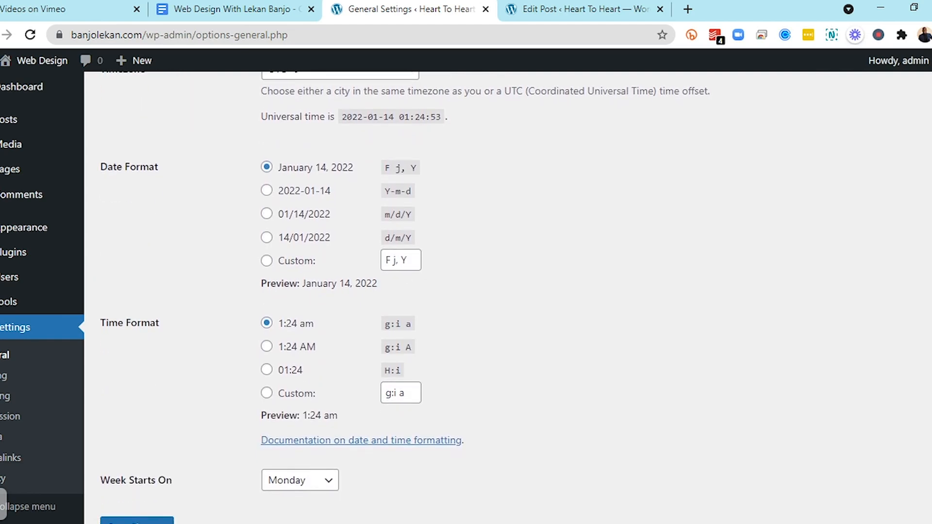
scroll(292, 240, "up", 7)
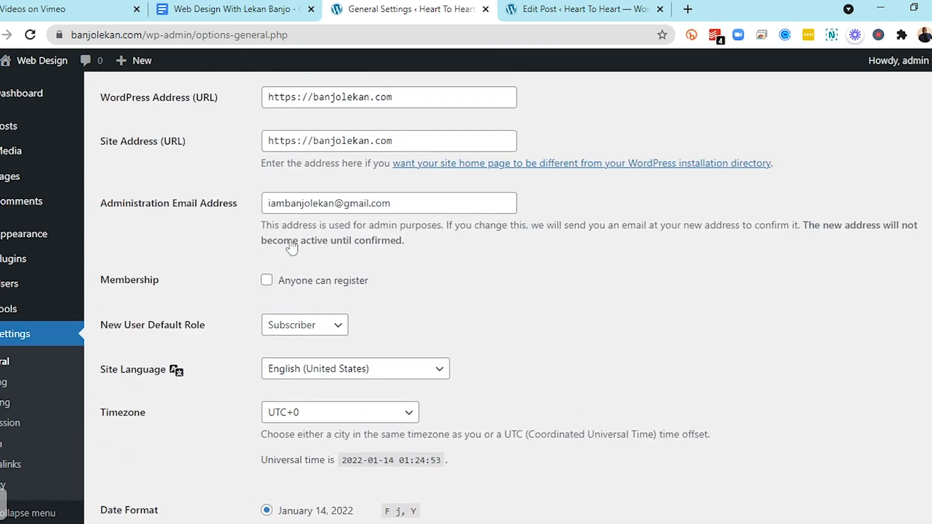
scroll(291, 241, "up", 3)
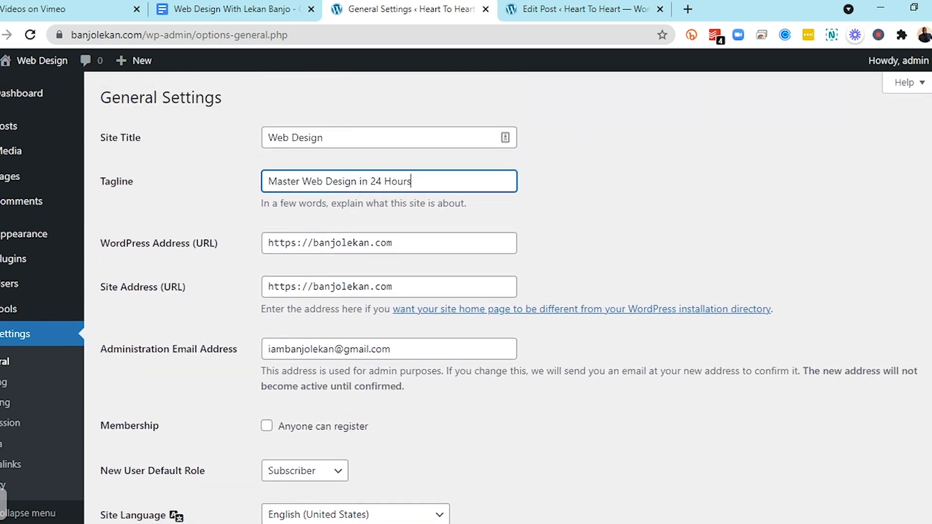
scroll(299, 245, "down", 2)
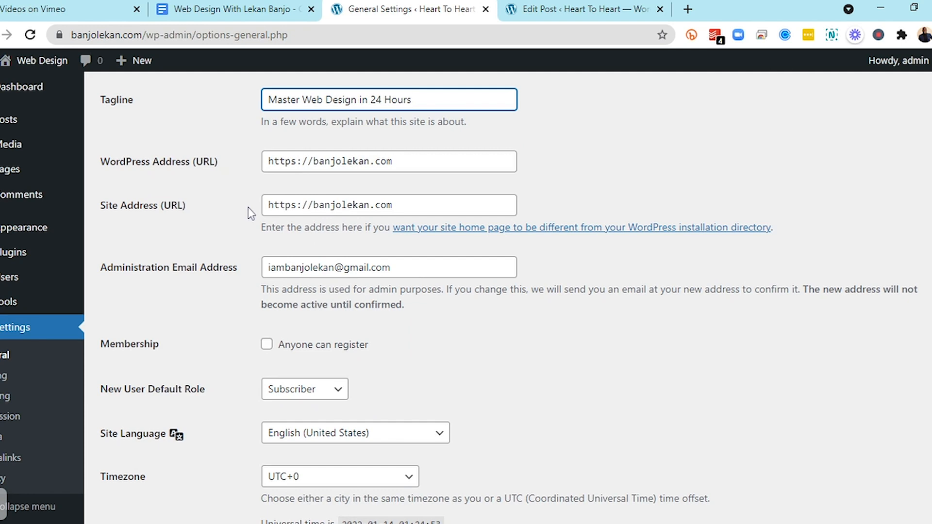
scroll(248, 208, "down", 1)
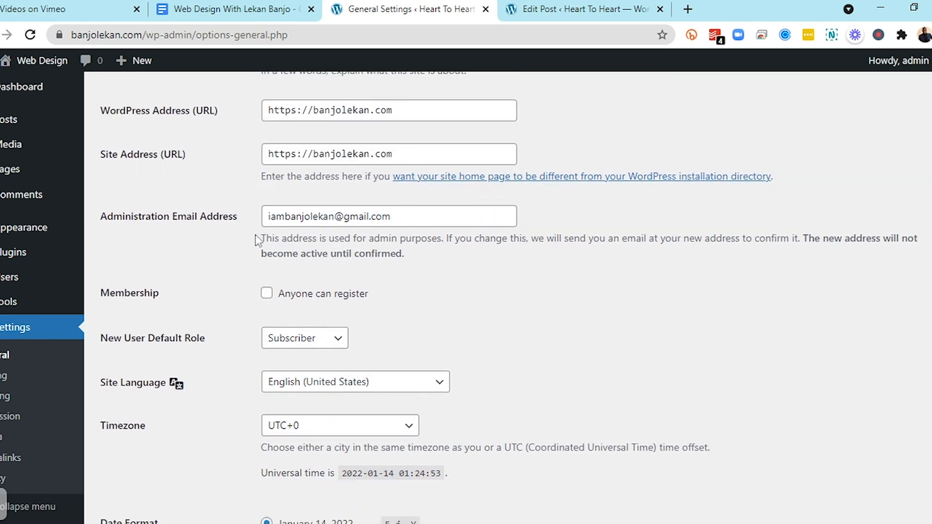
scroll(257, 235, "down", 3)
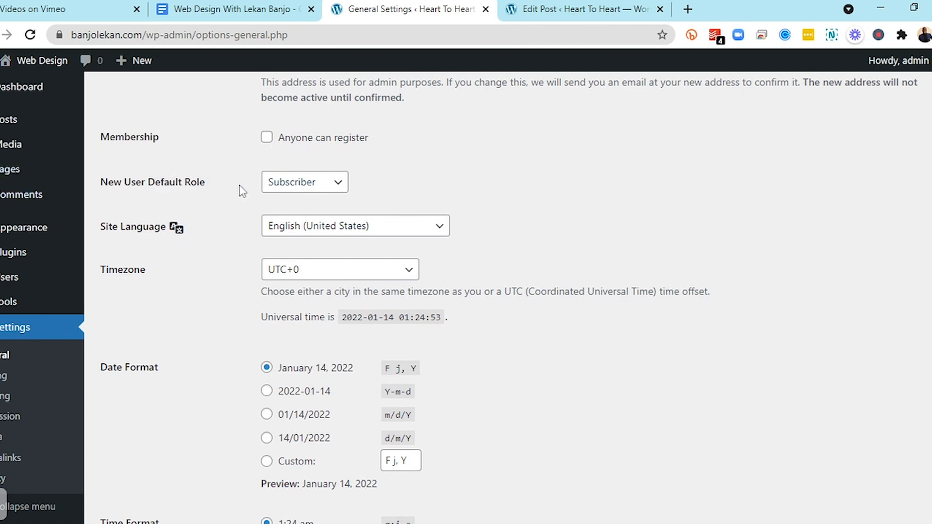
left_click(309, 184)
left_click(201, 240)
Set the Site Language to English (UK) and save the general settings
scroll(243, 209, "down", 1)
scroll(243, 208, "down", 1)
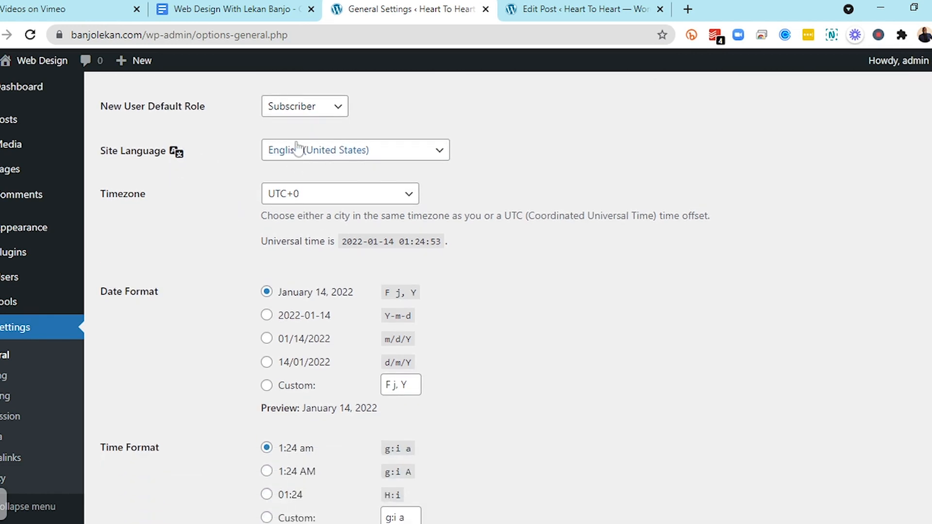
left_click(319, 160)
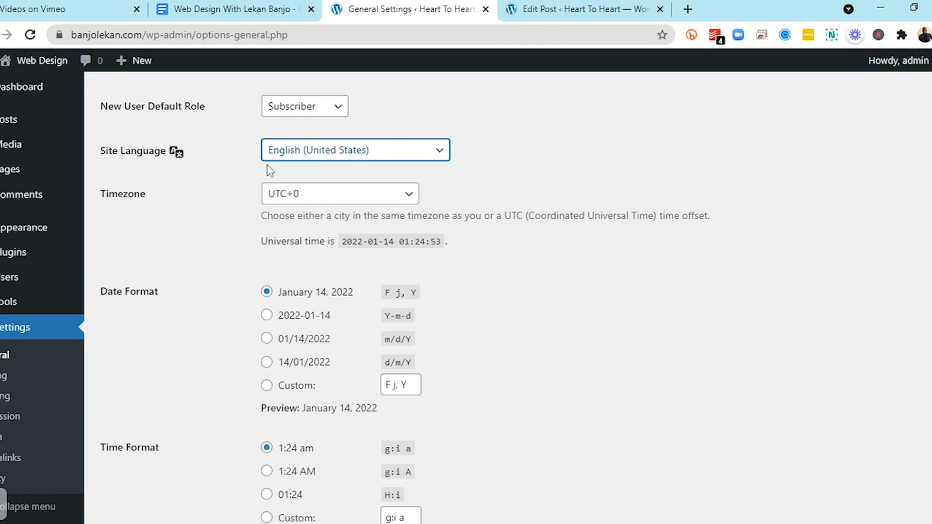
key("Down")
left_click(180, 235)
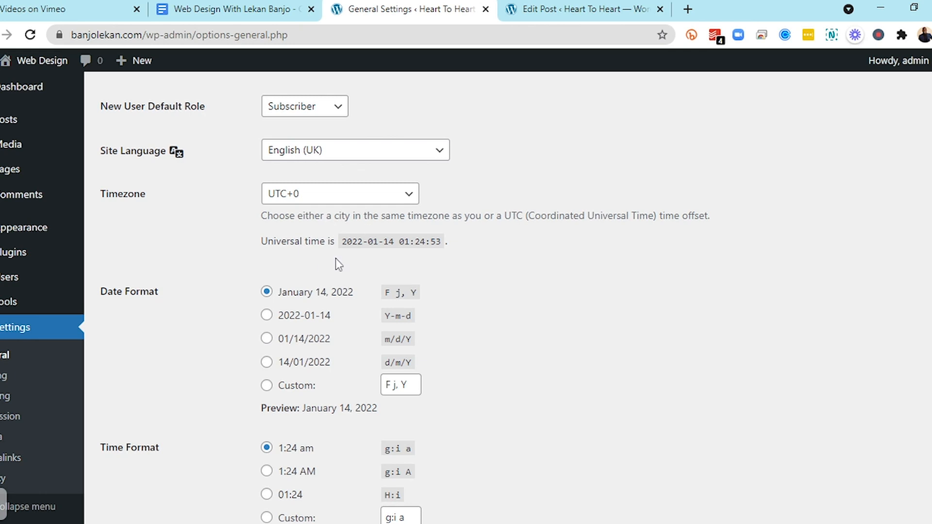
scroll(335, 262, "down", 4)
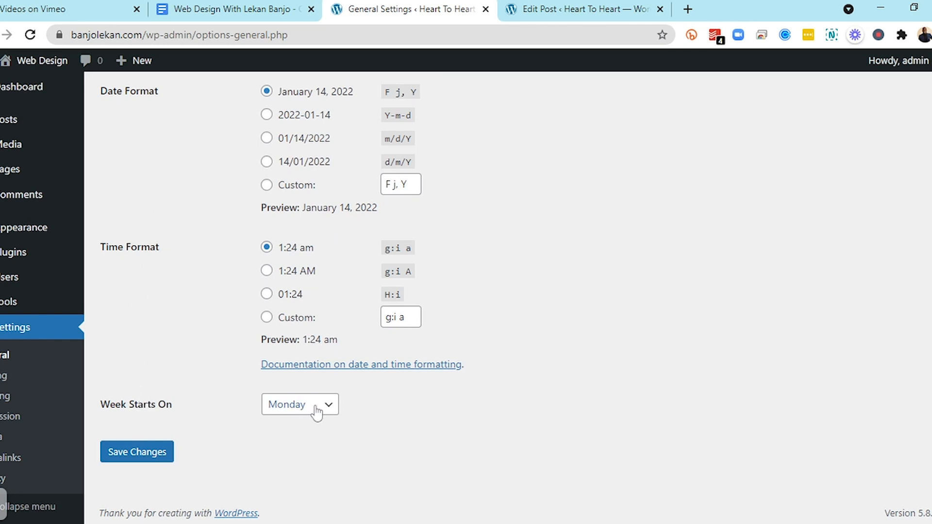
left_click(141, 457)
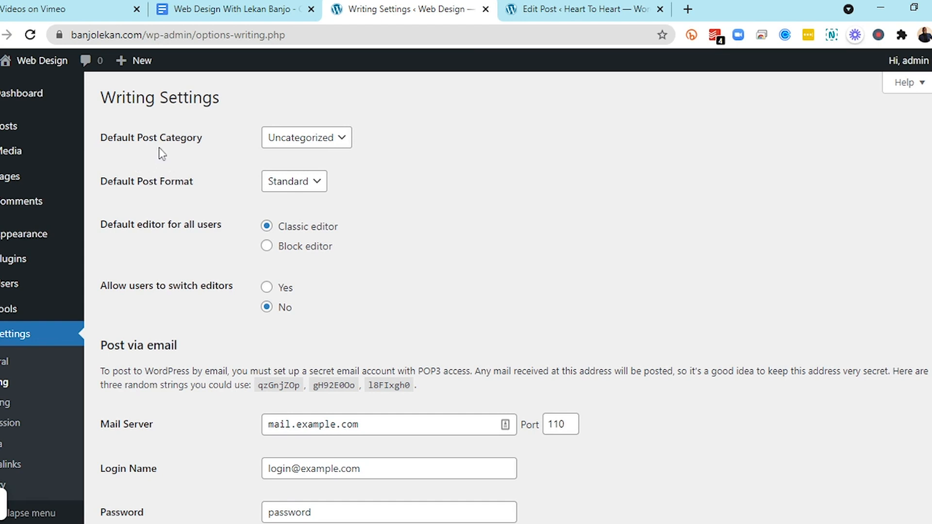
Review the writing settings' default category, post format and editor options, then save them
left_click(285, 137)
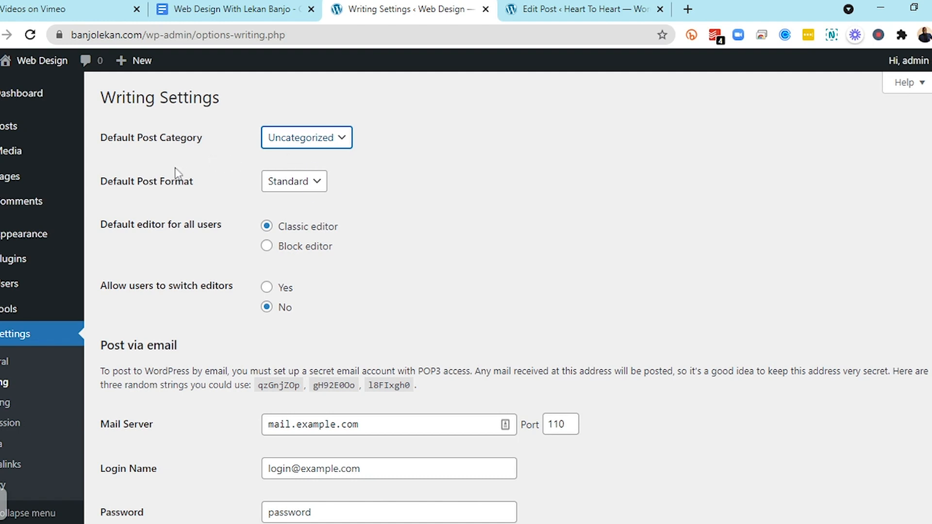
left_click(294, 192)
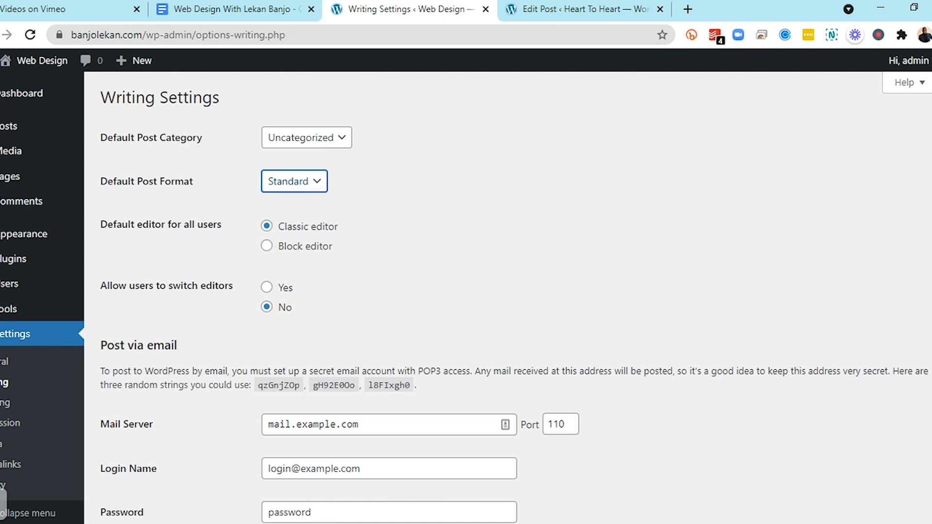
left_click(254, 287)
scroll(285, 259, "down", 1)
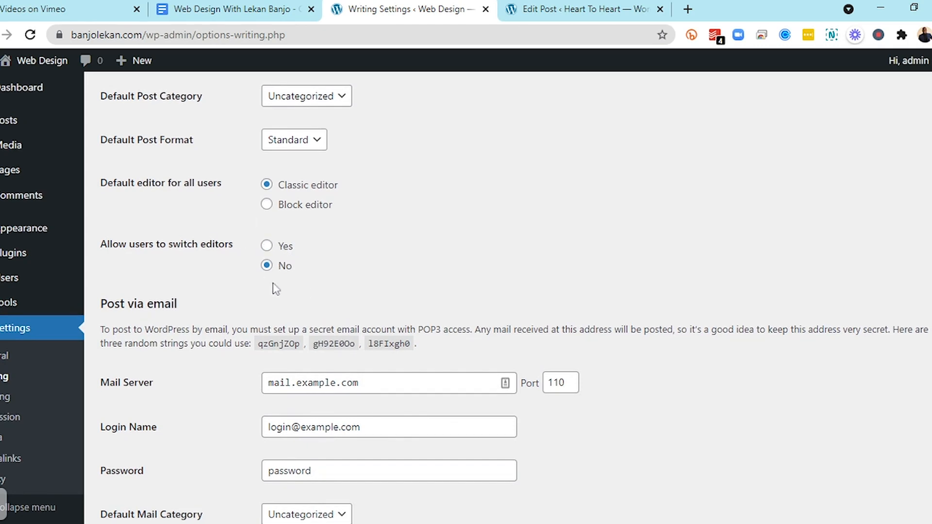
scroll(275, 289, "down", 4)
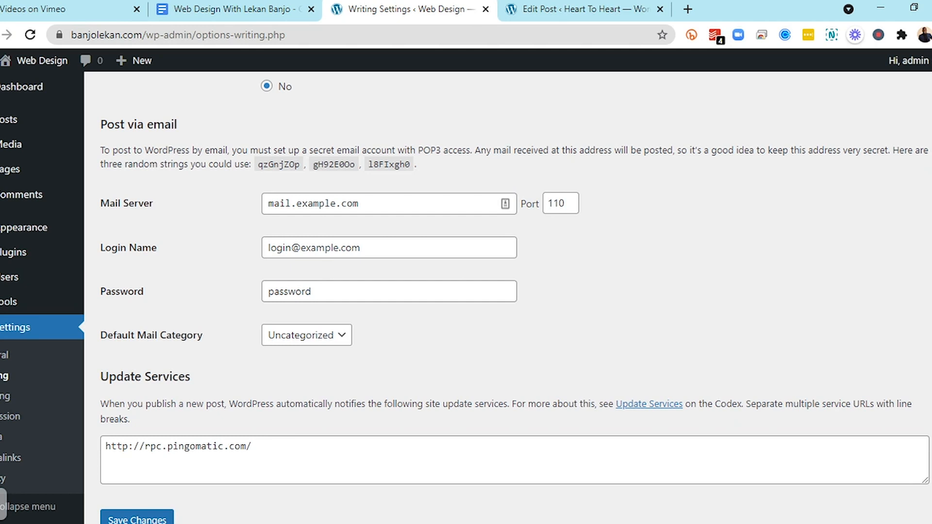
scroll(436, 330, "down", 1)
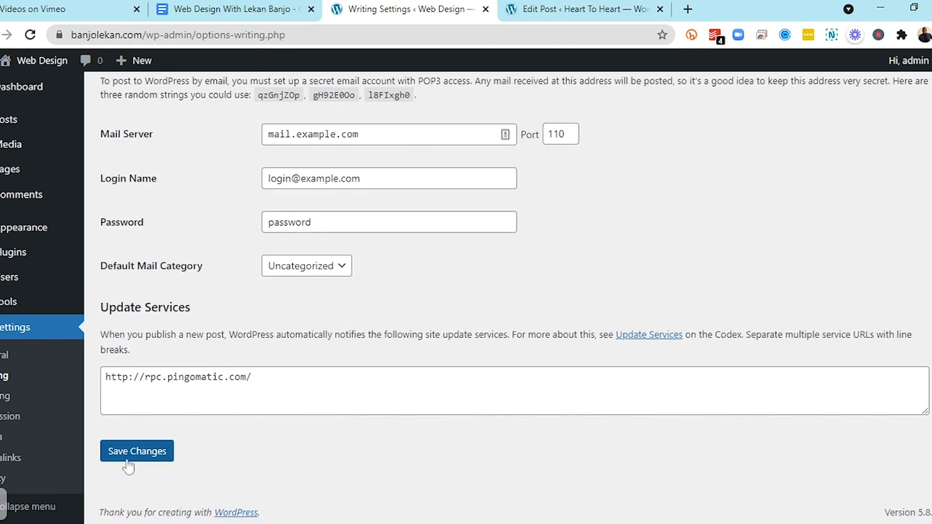
left_click(148, 455)
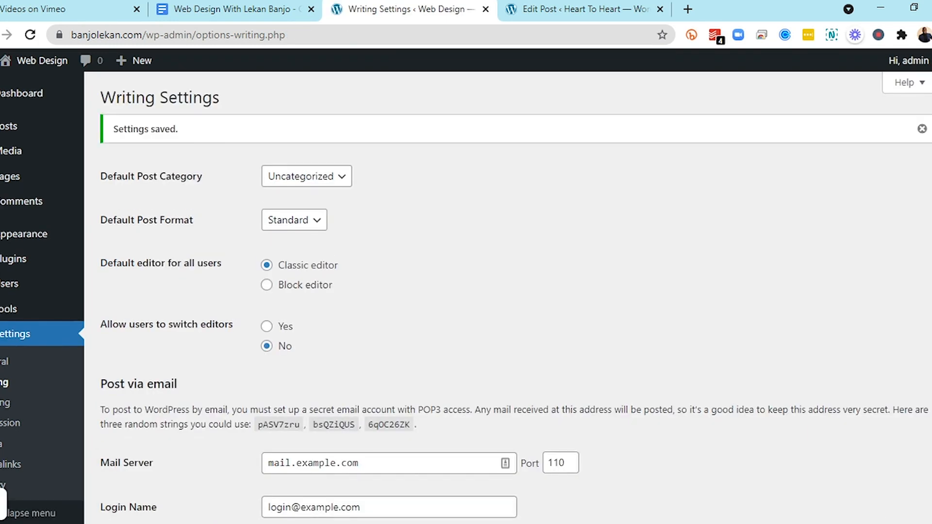
In Reading Settings, make the homepage display a static page and choose Sample Page as the homepage
left_click(7, 409)
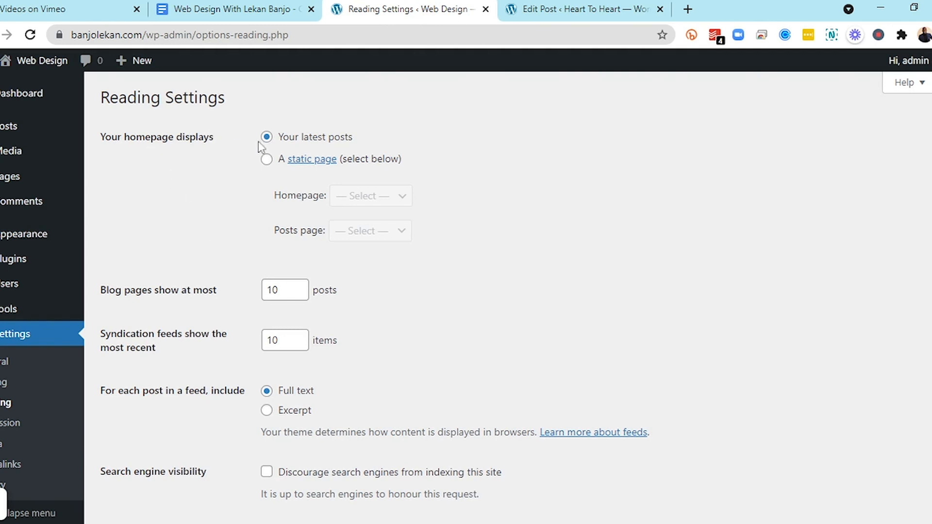
left_click(267, 160)
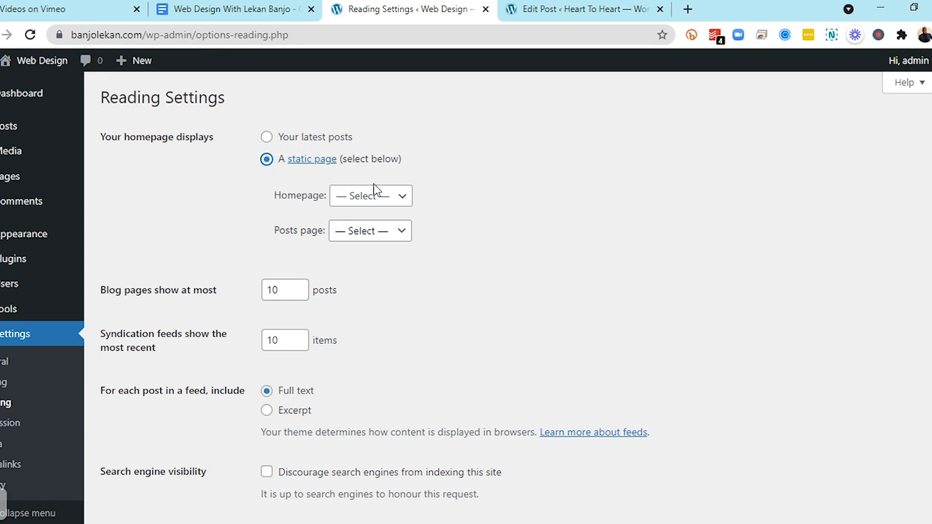
left_click(403, 206)
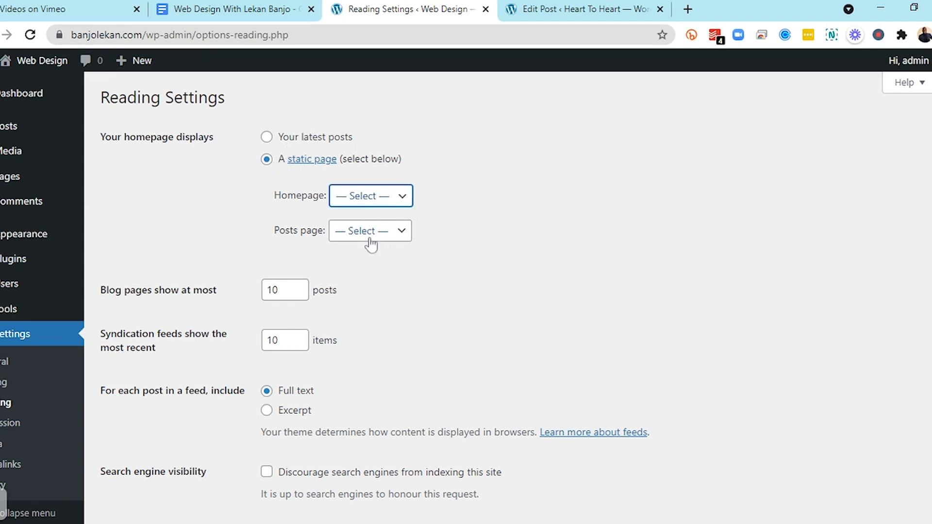
left_click(371, 245)
left_click(360, 237)
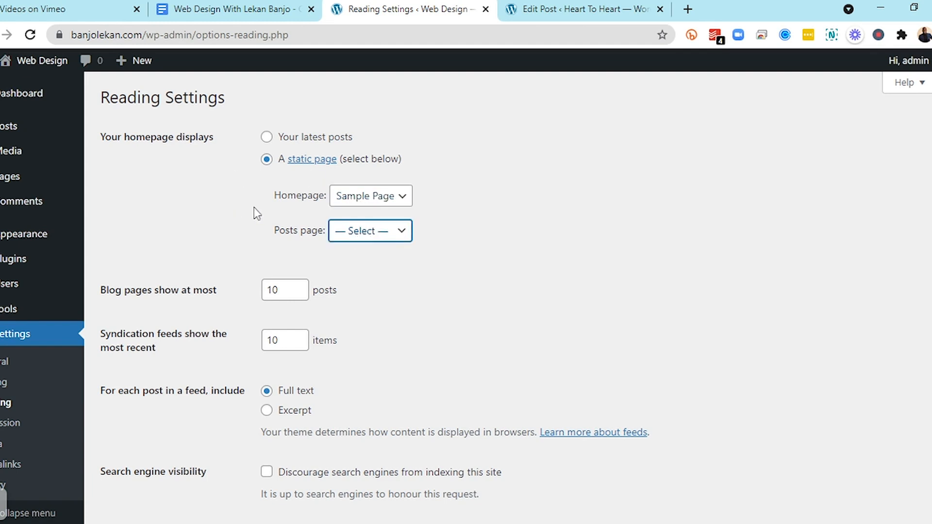
left_click(195, 203)
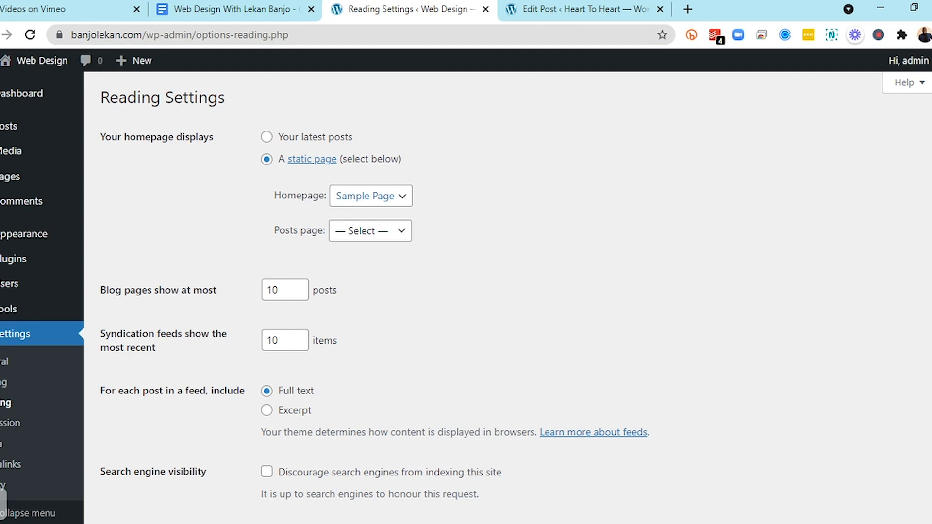
Save the reading settings
scroll(311, 204, "down", 2)
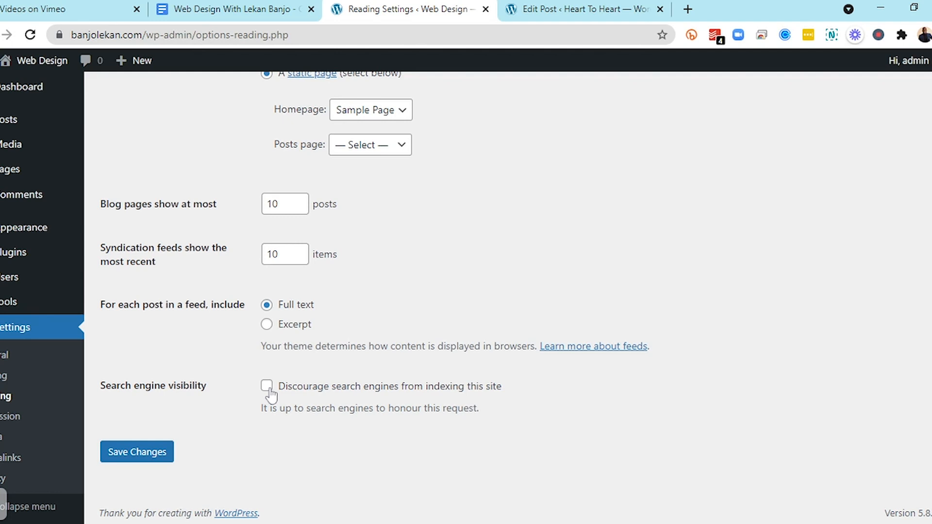
left_click(145, 452)
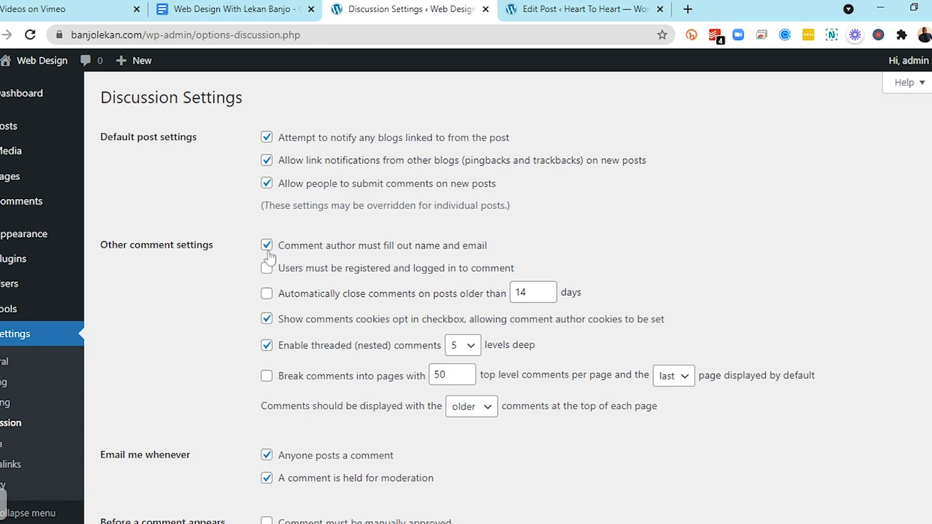
In Discussion Settings, require comments to be manually approved and remove the previously-approved-author requirement
left_click(266, 183)
left_click(268, 184)
scroll(349, 297, "down", 2)
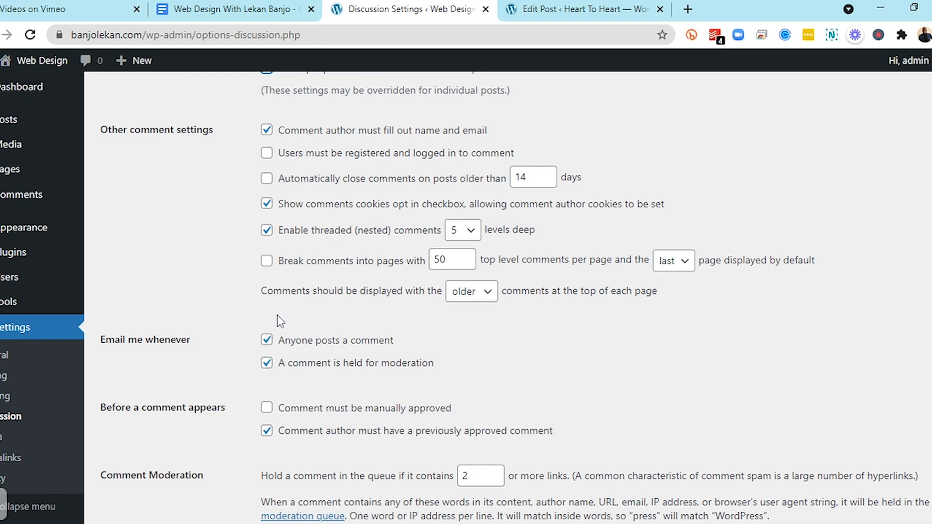
scroll(272, 318, "down", 2)
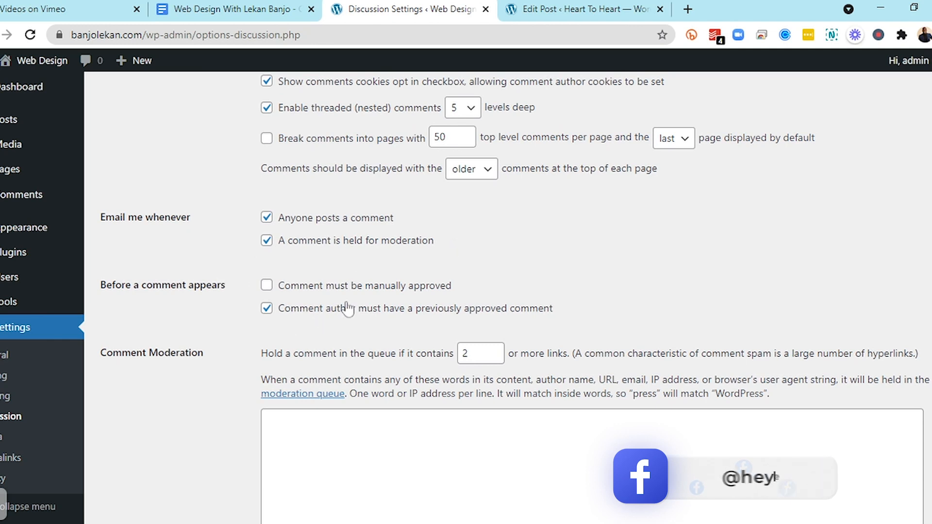
left_click(267, 286)
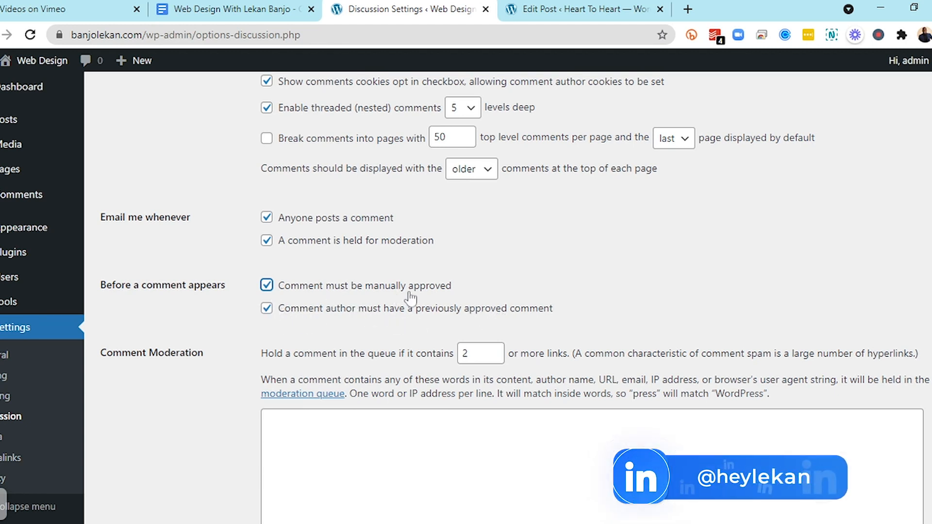
left_click(267, 309)
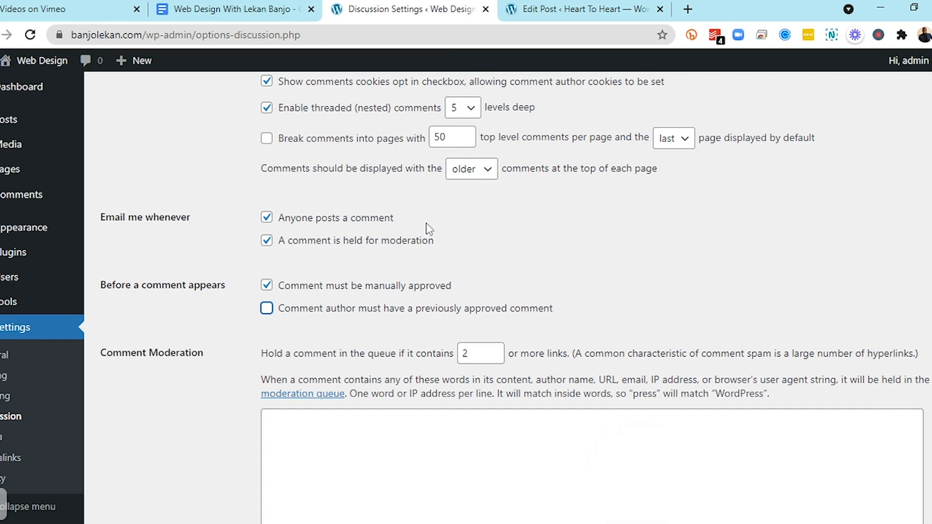
Save the discussion settings
scroll(428, 229, "down", 4)
scroll(429, 229, "down", 10)
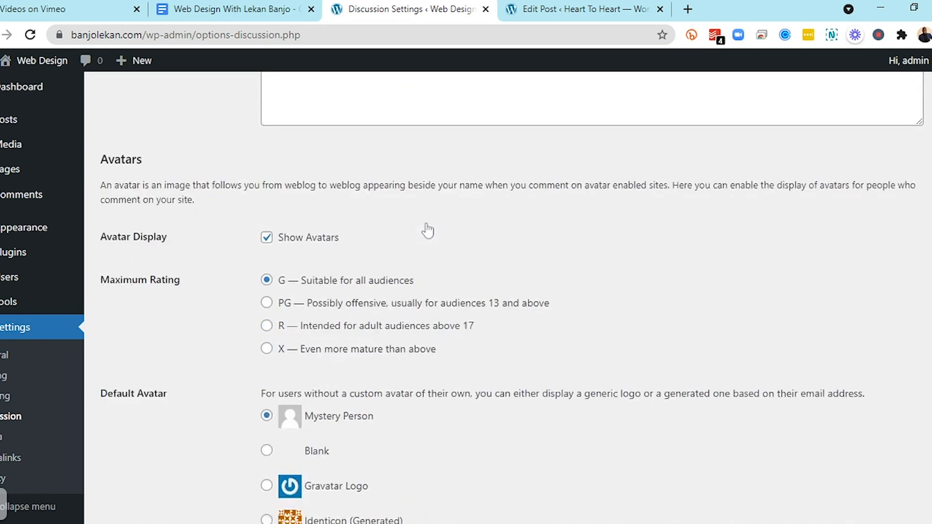
scroll(429, 229, "down", 3)
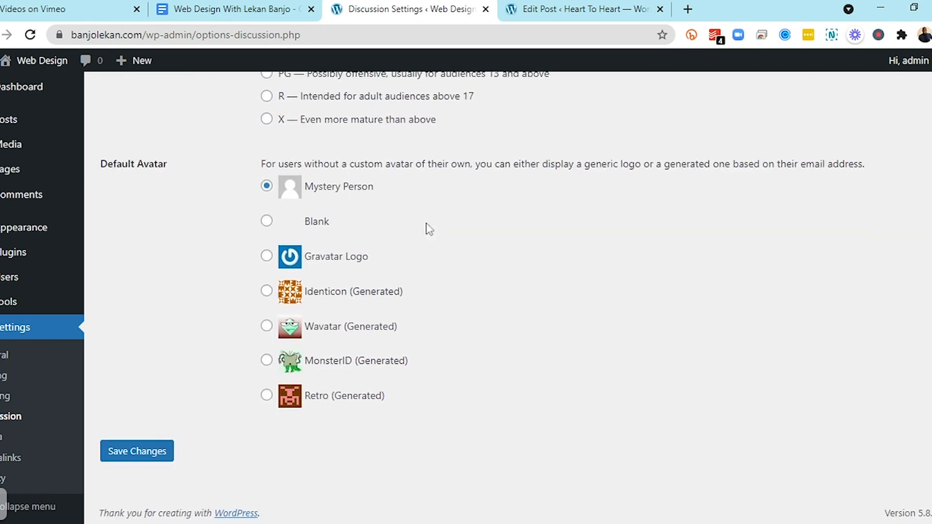
left_click(124, 456)
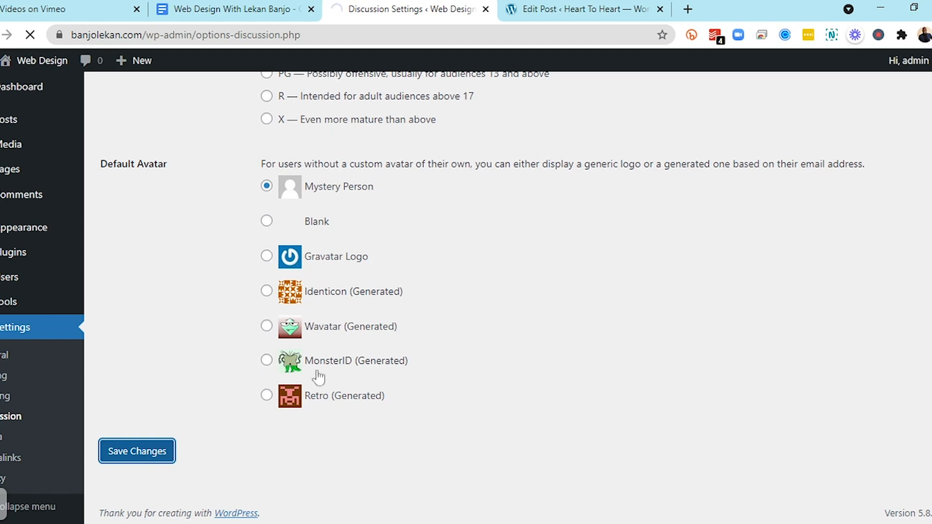
Look over the saved discussion options and the media settings' image sizes and upload folder option
scroll(342, 287, "down", 2)
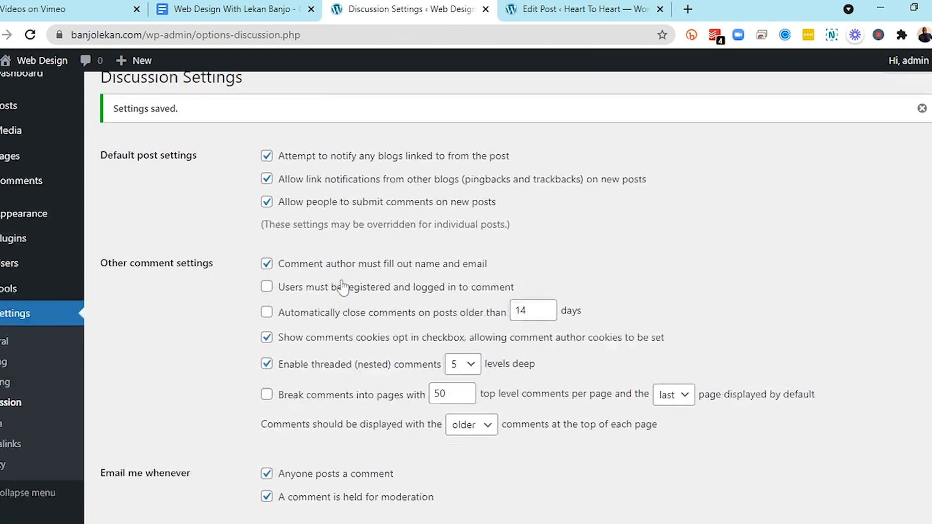
scroll(342, 280, "down", 3)
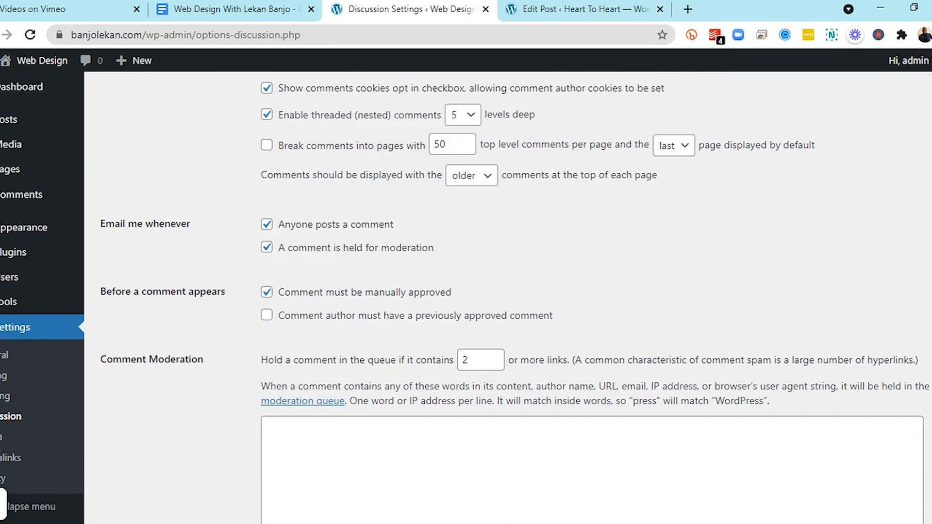
left_click(1, 437)
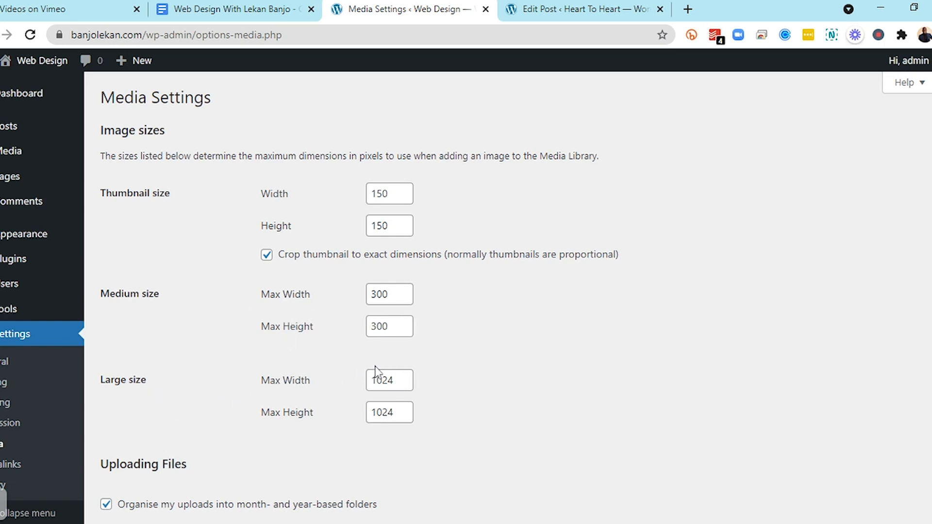
scroll(261, 420, "down", 2)
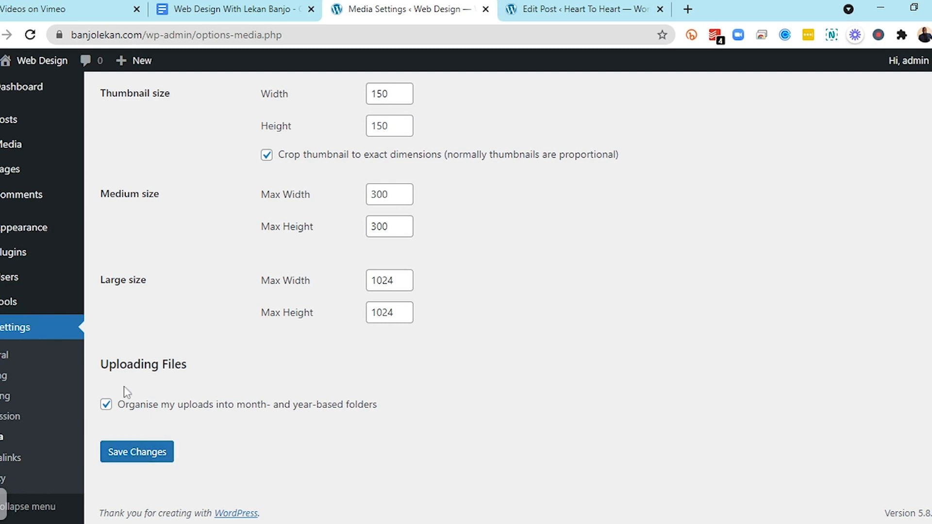
Set the permalink structure to Post name and save the permalink settings
left_click(9, 466)
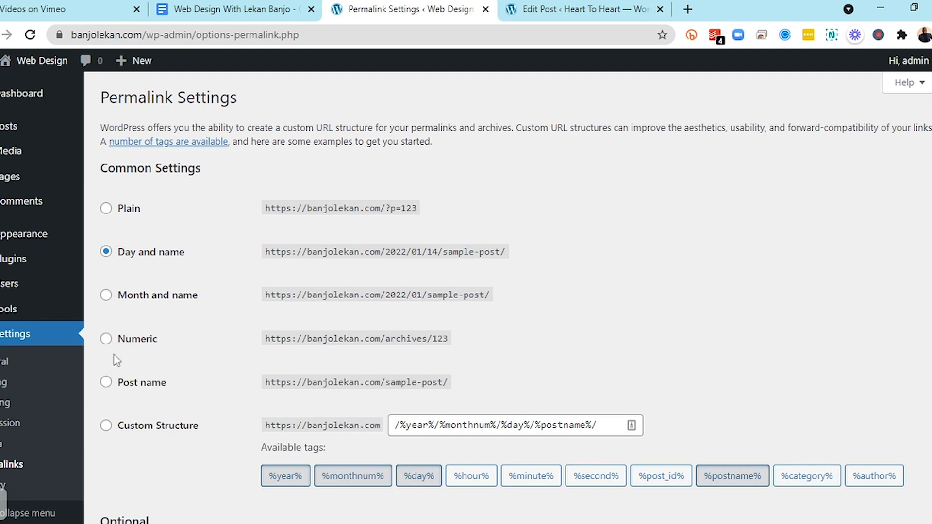
left_click(107, 385)
left_click_drag(260, 381, 626, 371)
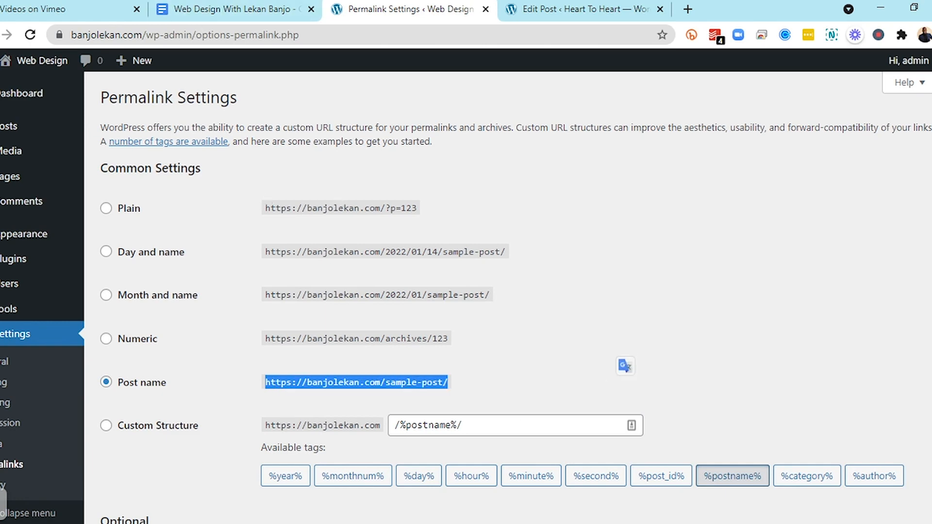
scroll(496, 233, "down", 5)
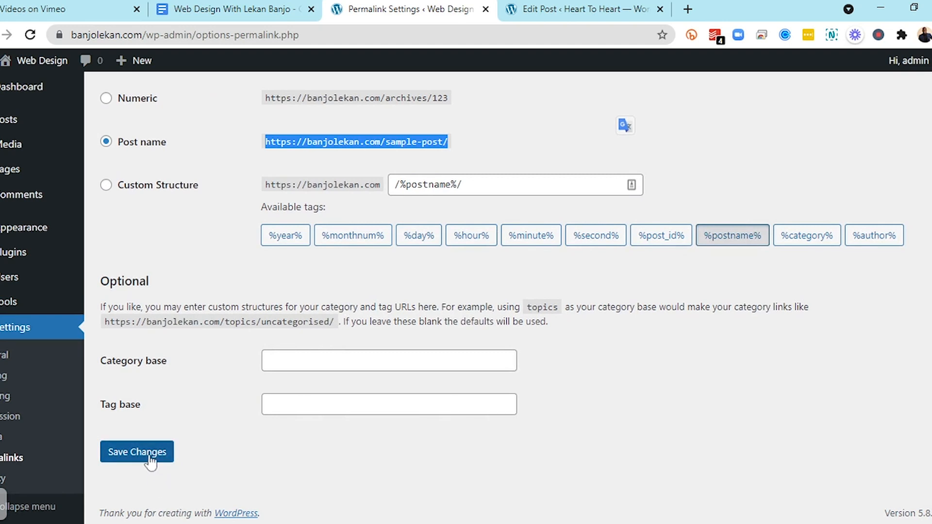
left_click(150, 456)
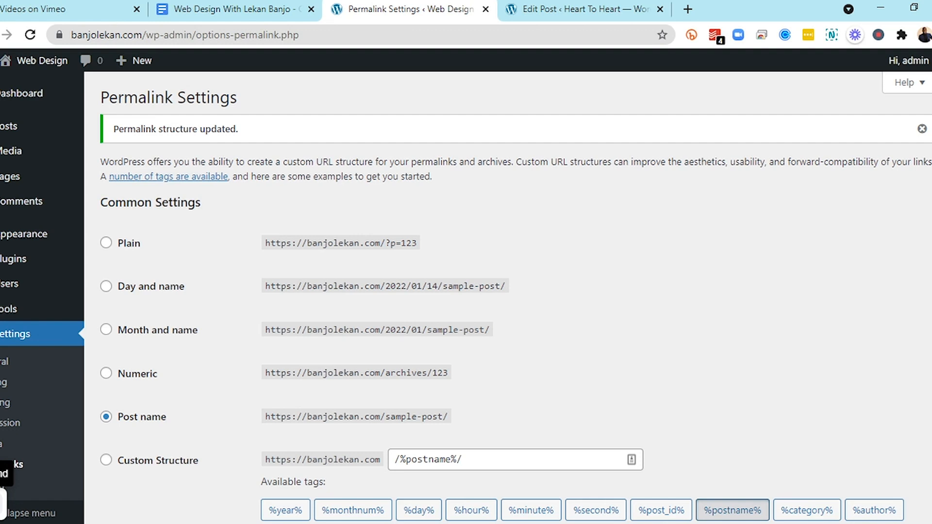
Open the theme library to add a new theme
mouse_move(2, 505)
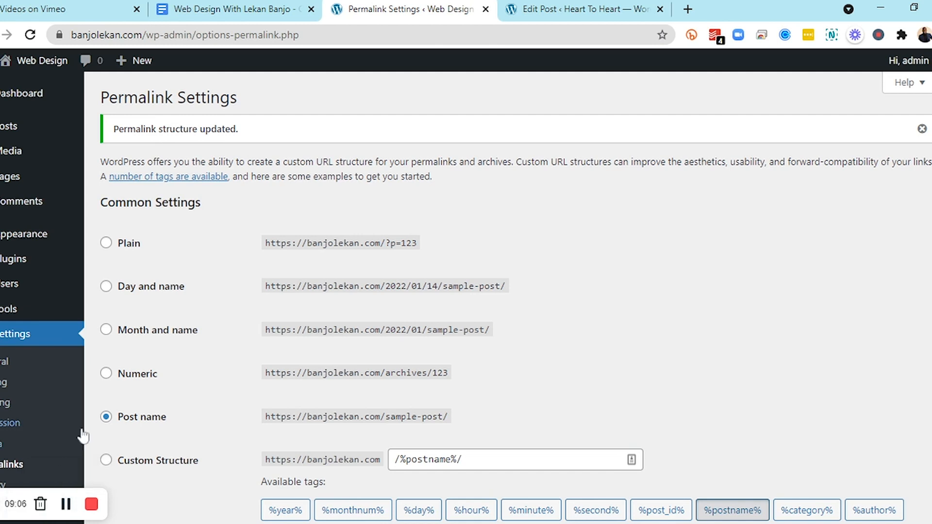
left_click(3, 503)
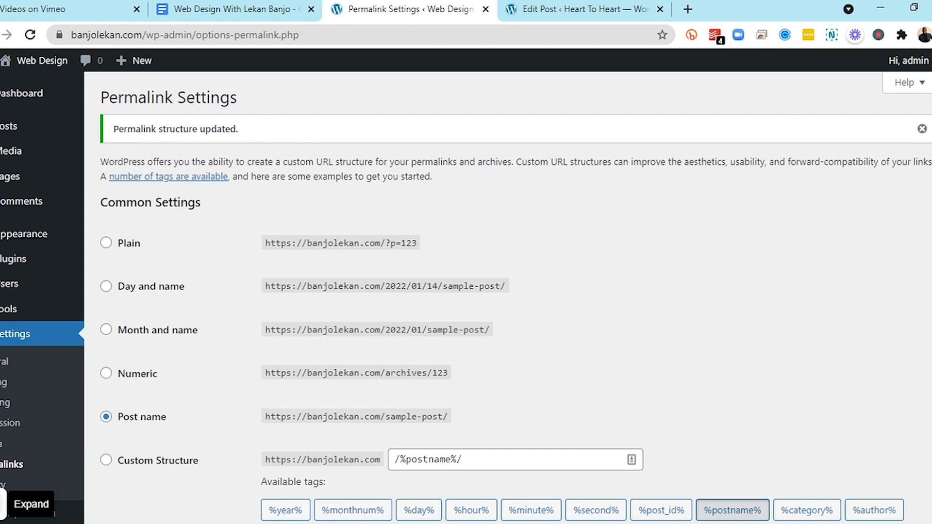
mouse_move(42, 238)
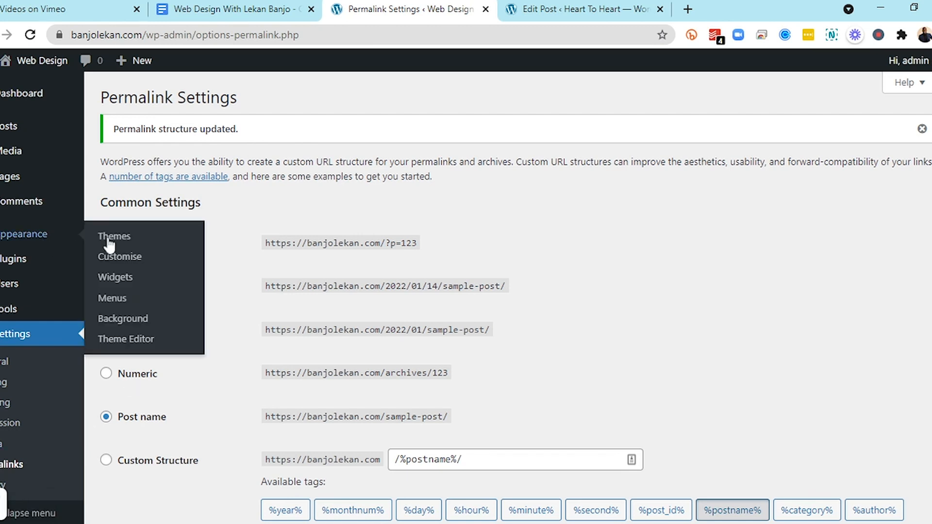
left_click(131, 241)
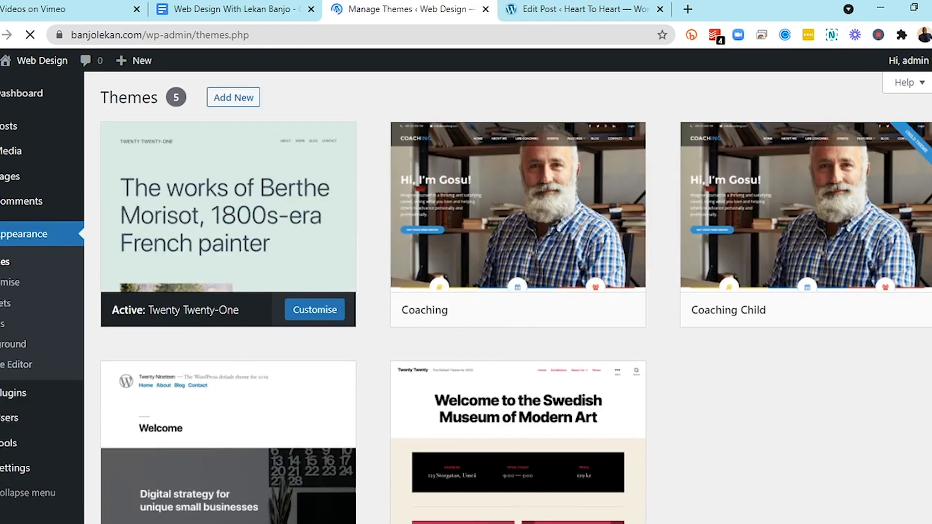
mouse_move(551, 232)
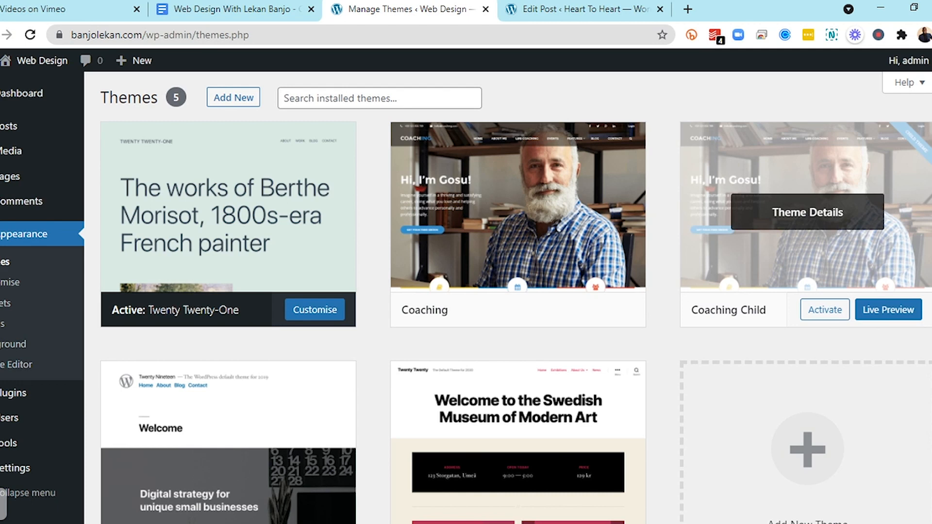
left_click(252, 102)
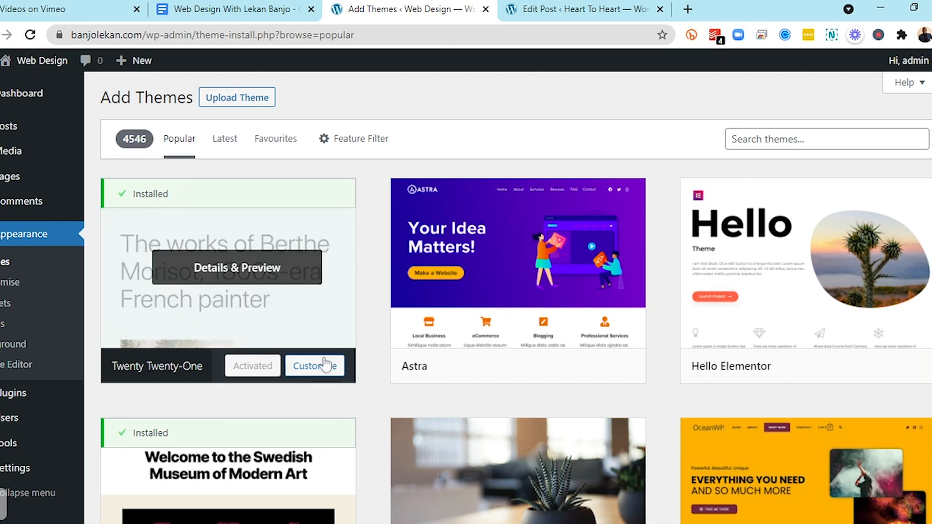
Install and activate the Astra theme
mouse_move(486, 331)
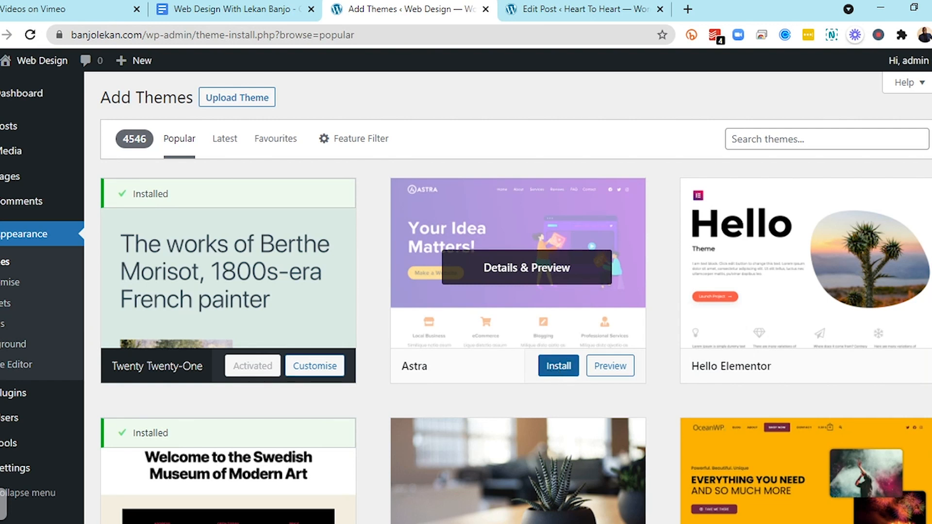
left_click(556, 372)
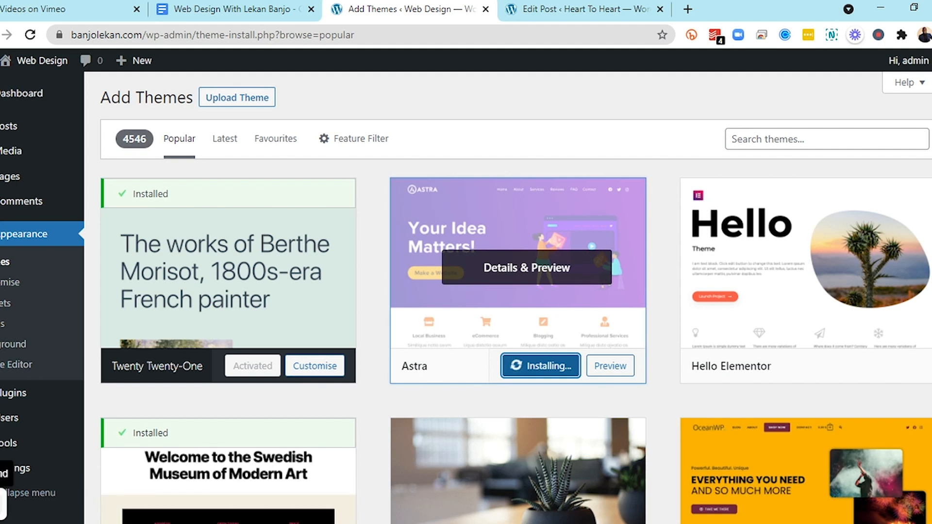
mouse_move(3, 510)
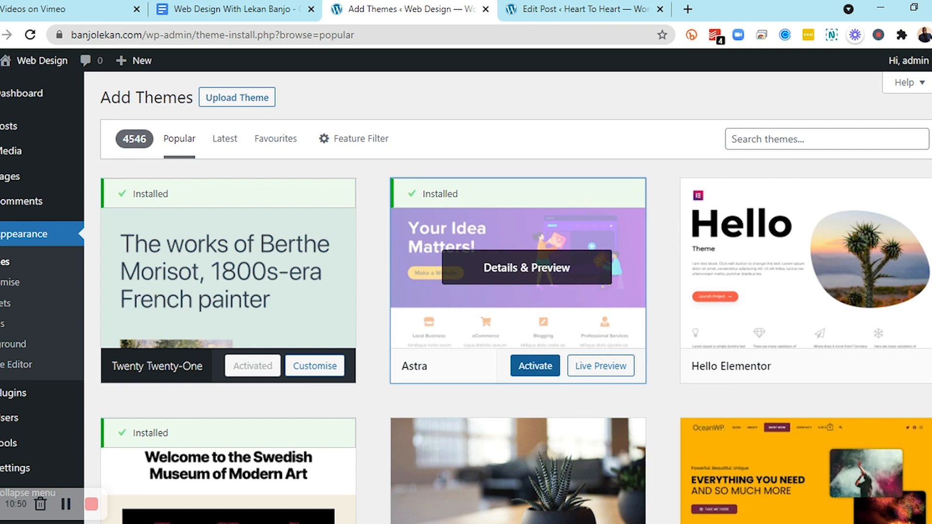
left_click(539, 371)
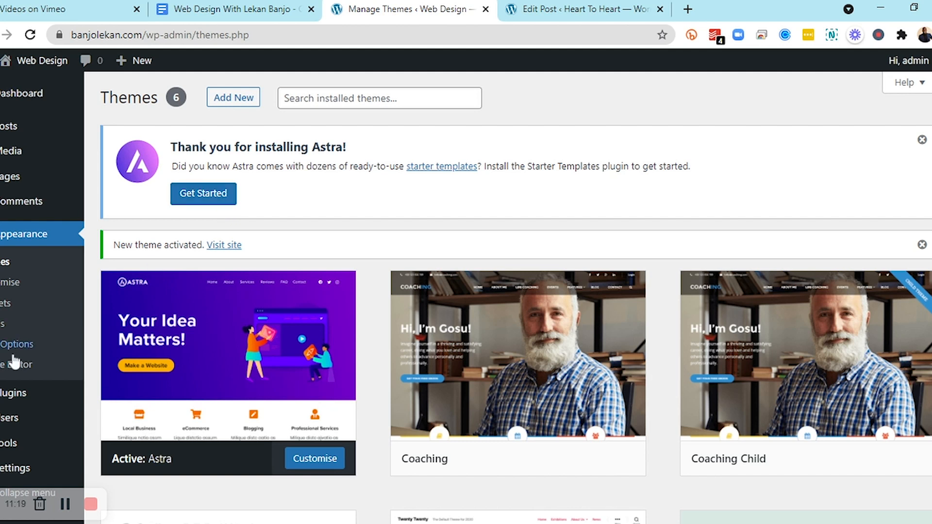
Start Astra's Starter Templates setup and choose Elementor as the page builder
left_click(221, 199)
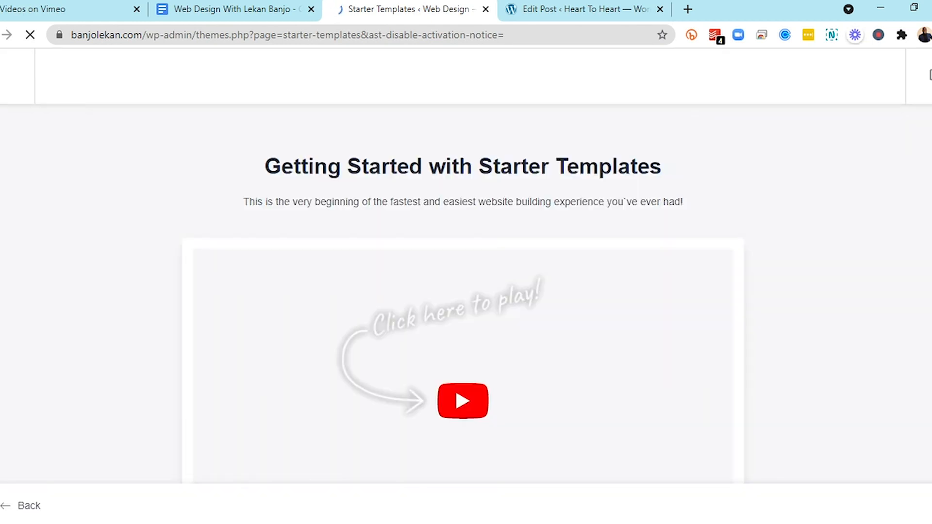
scroll(505, 315, "down", 3)
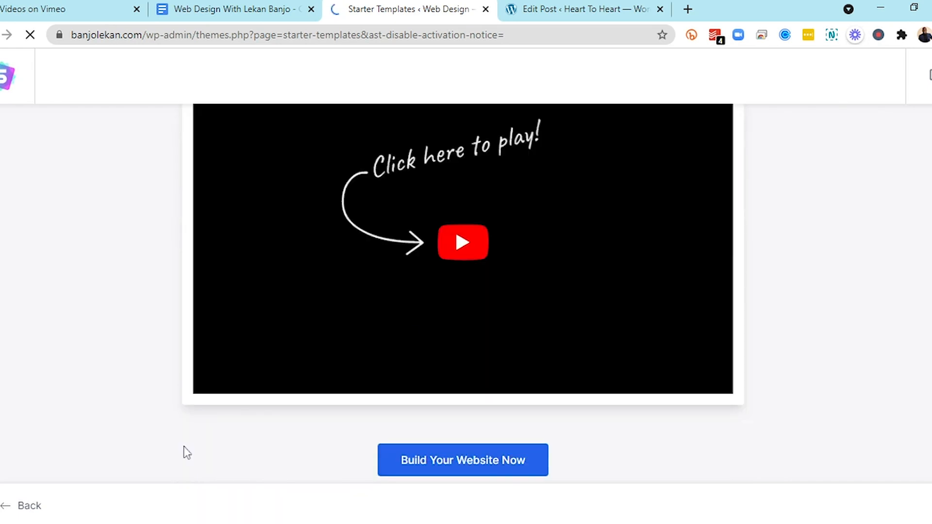
left_click(453, 471)
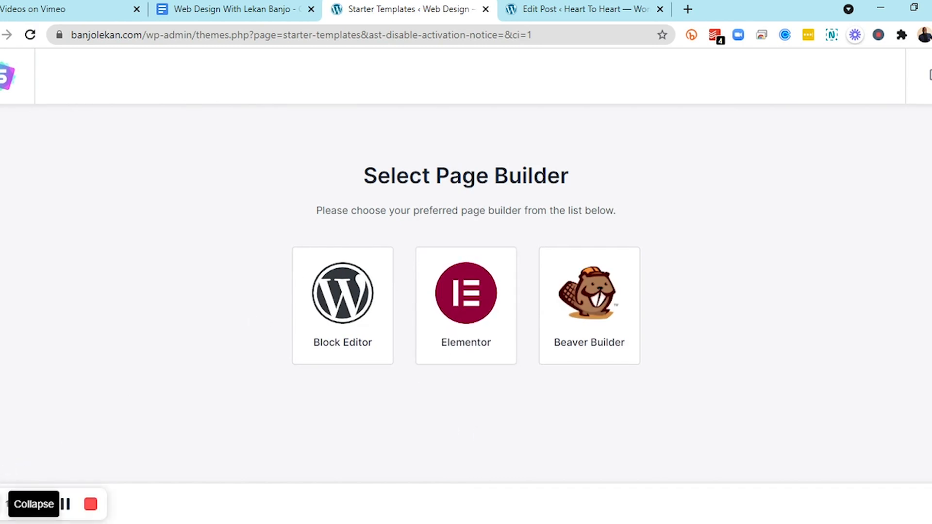
left_click(3, 504)
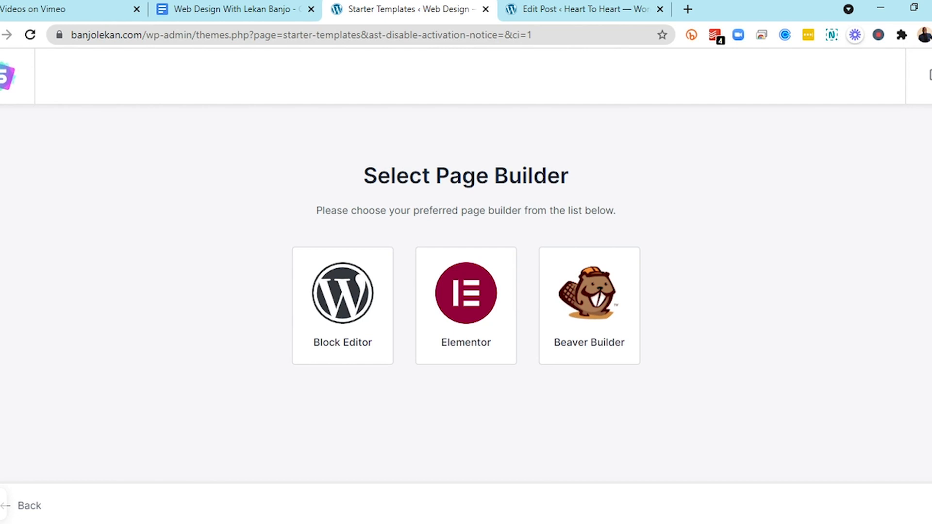
left_click(470, 333)
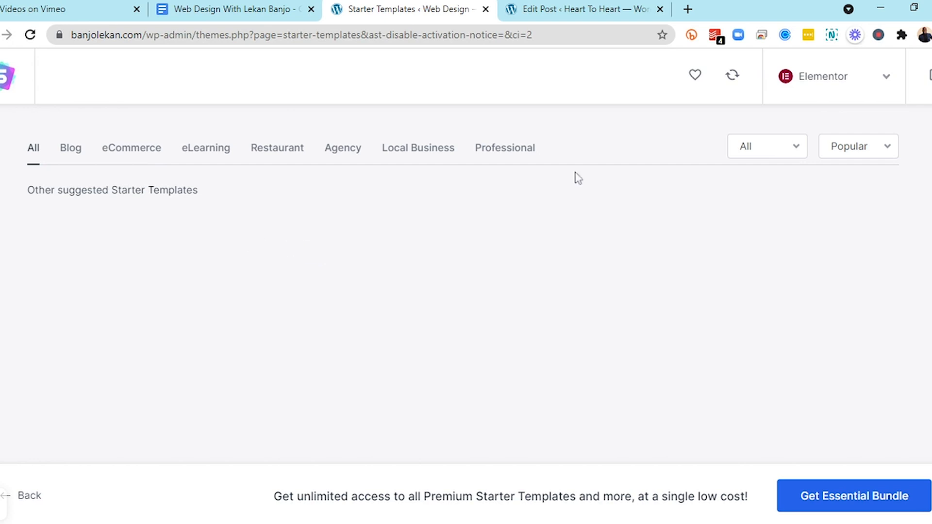
Exit the Starter Templates and open the Astra Options page
left_click(929, 76)
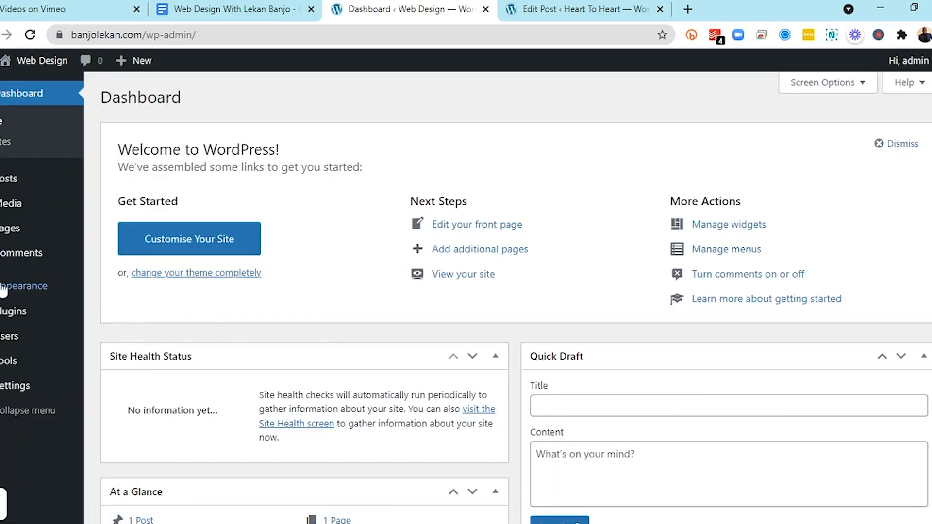
mouse_move(5, 288)
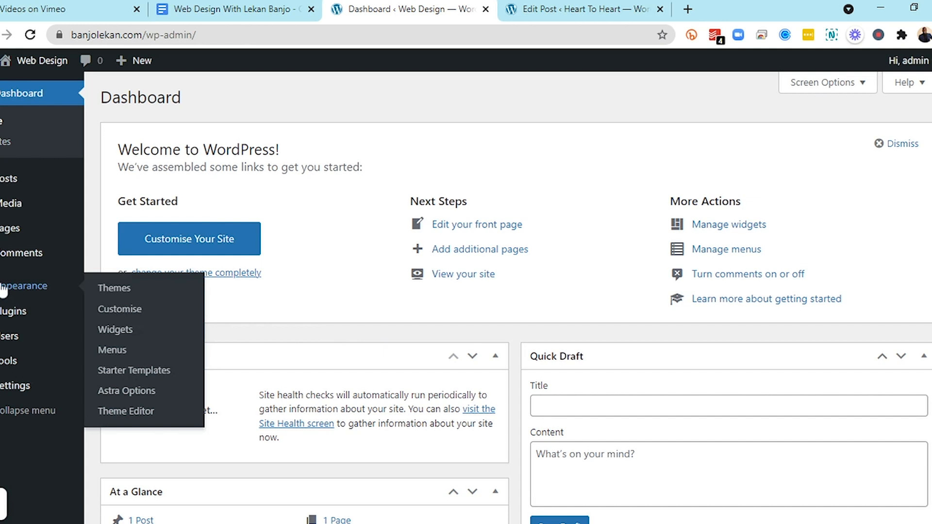
left_click(148, 395)
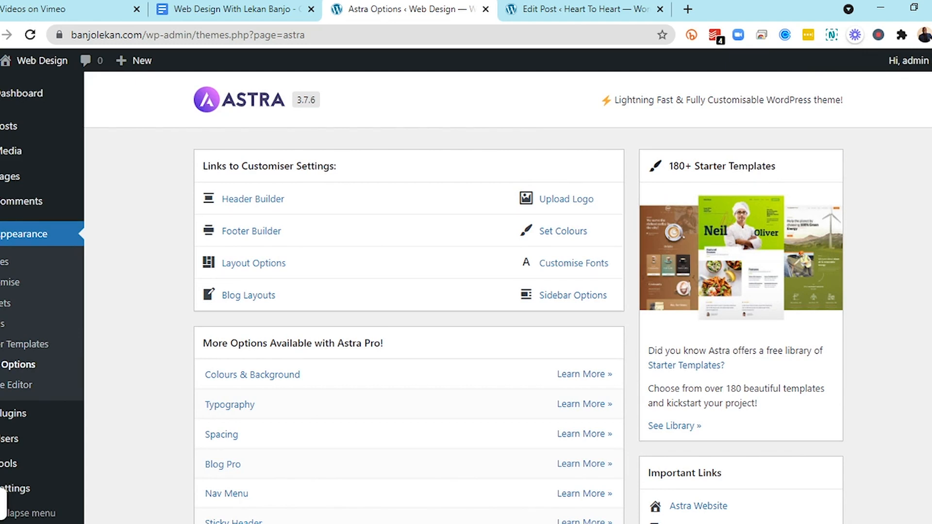
Open the Starter Templates library and browse through the available Elementor templates
left_click(16, 350)
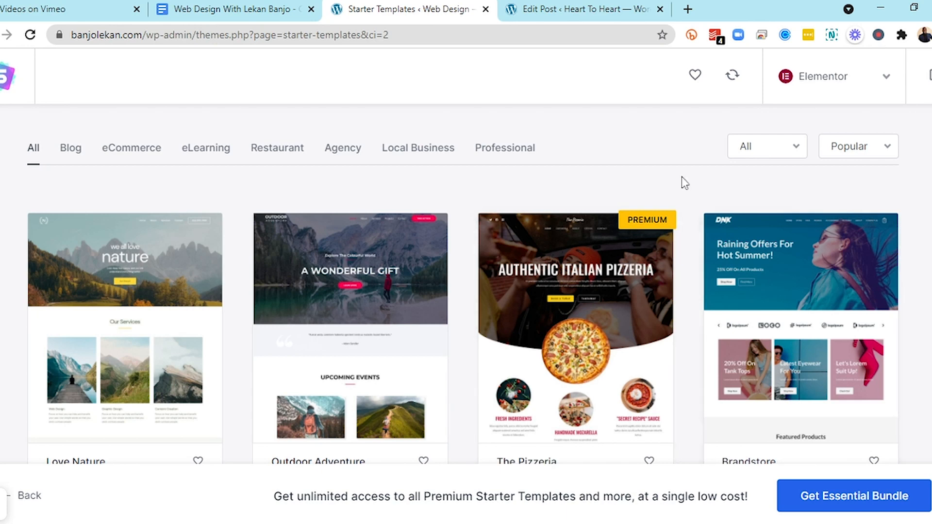
scroll(634, 219, "down", 5)
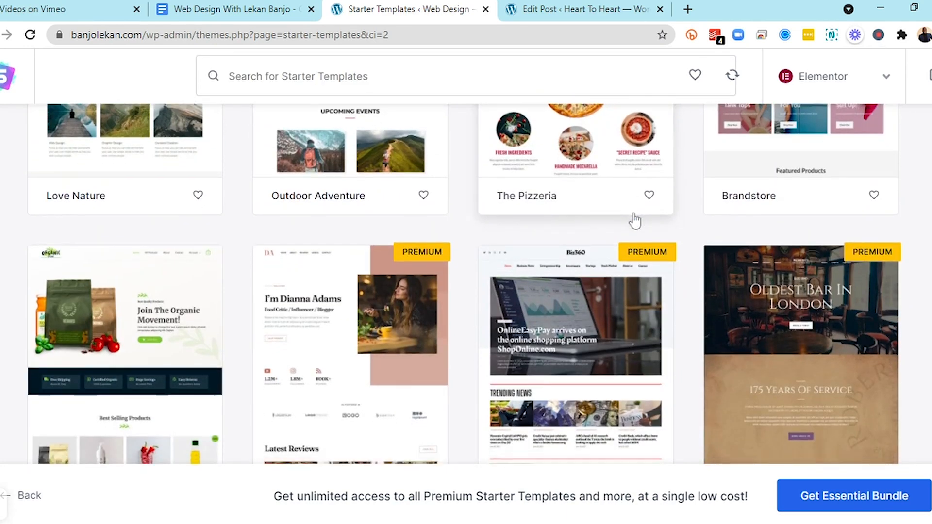
scroll(634, 219, "down", 5)
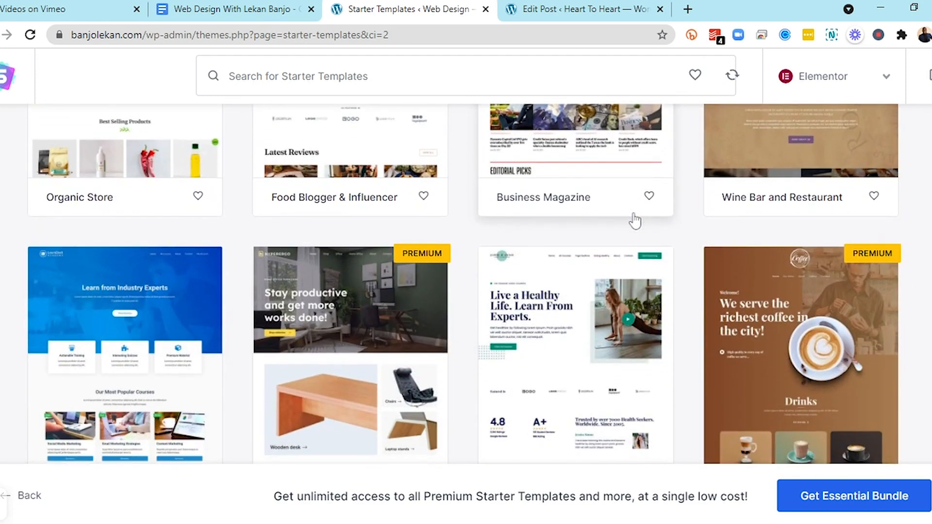
scroll(634, 220, "down", 3)
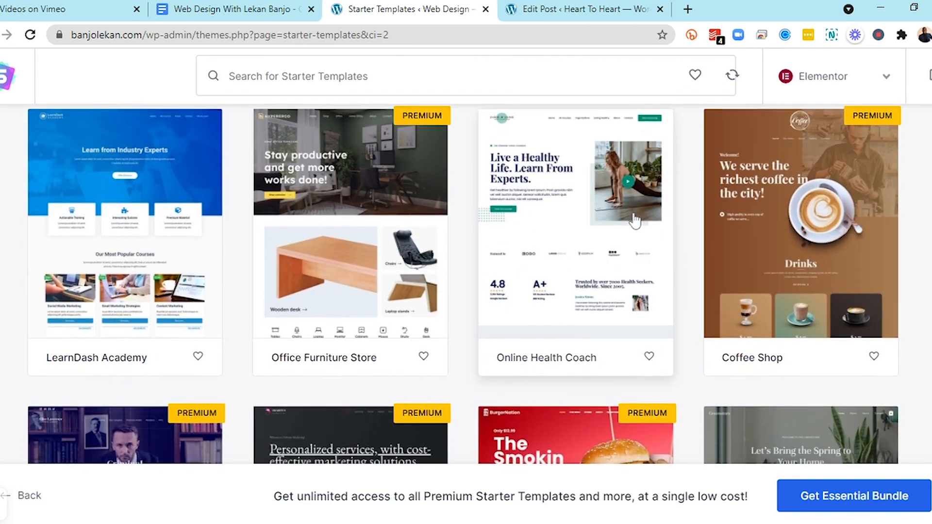
scroll(634, 219, "down", 1)
scroll(635, 221, "up", 1)
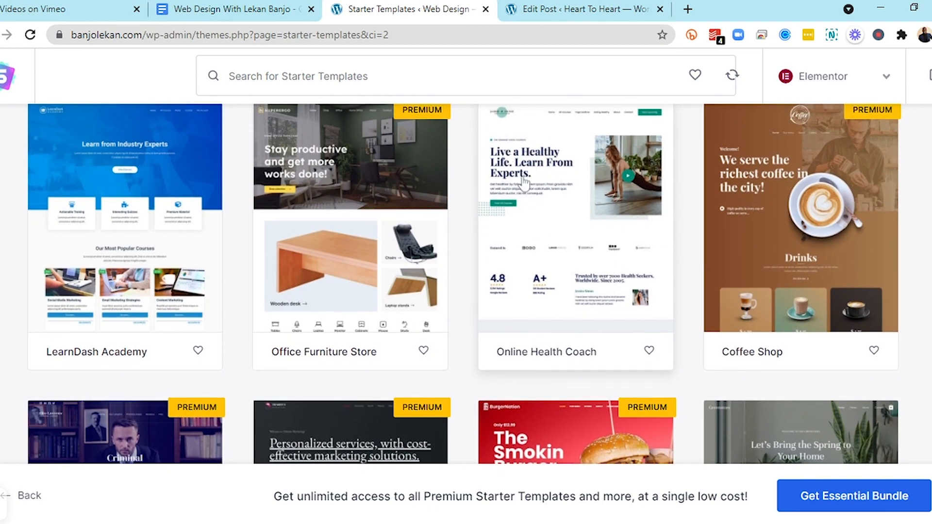
scroll(542, 187, "down", 4)
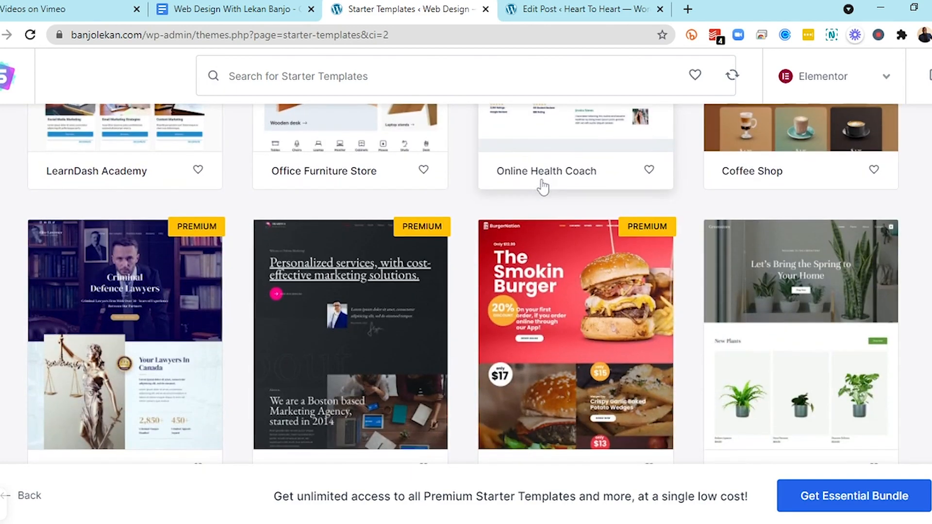
scroll(542, 187, "up", 1)
scroll(543, 187, "down", 4)
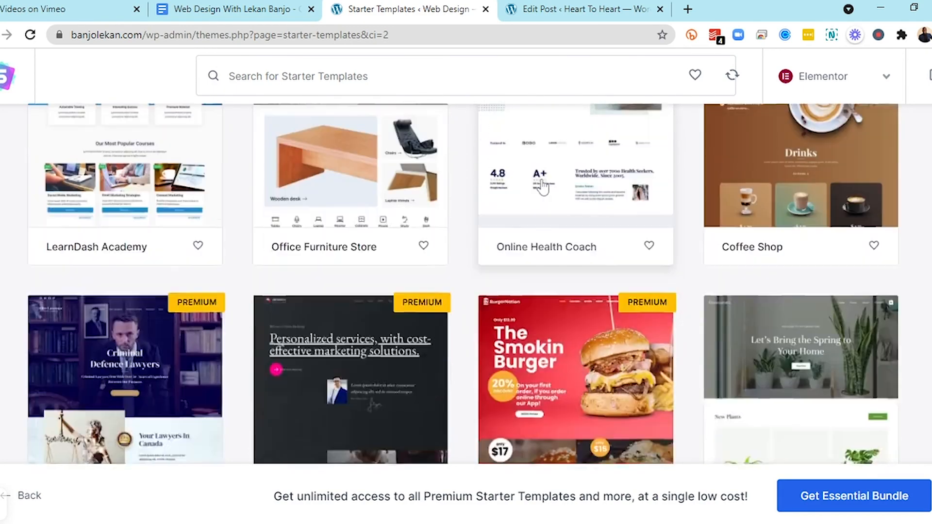
scroll(542, 187, "down", 2)
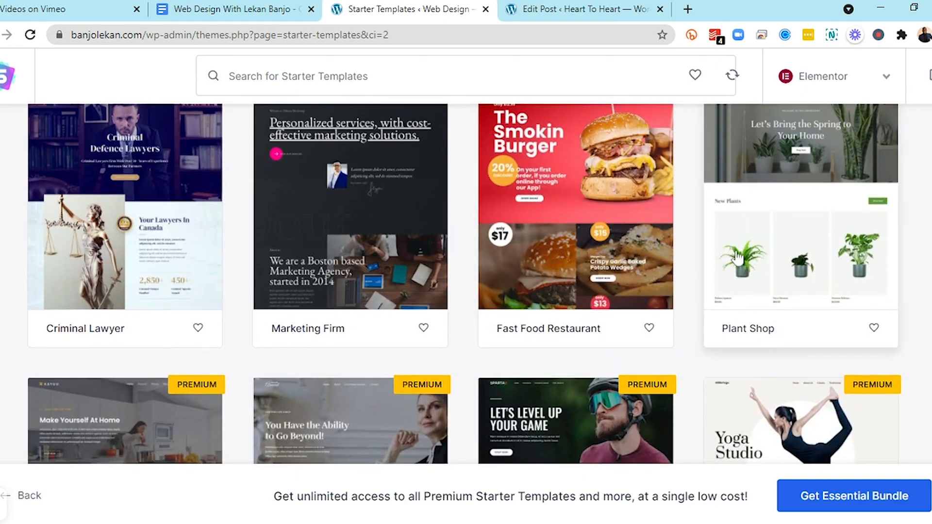
scroll(738, 258, "down", 9)
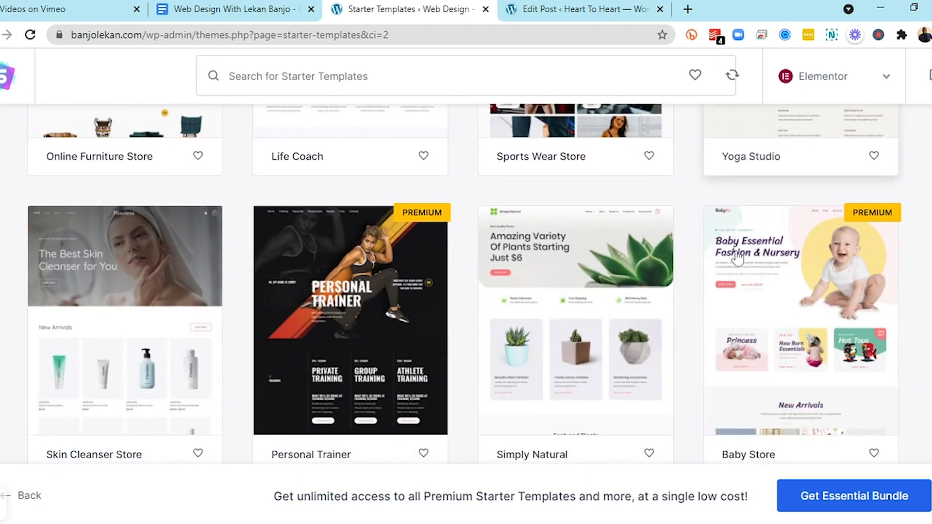
scroll(737, 258, "down", 1)
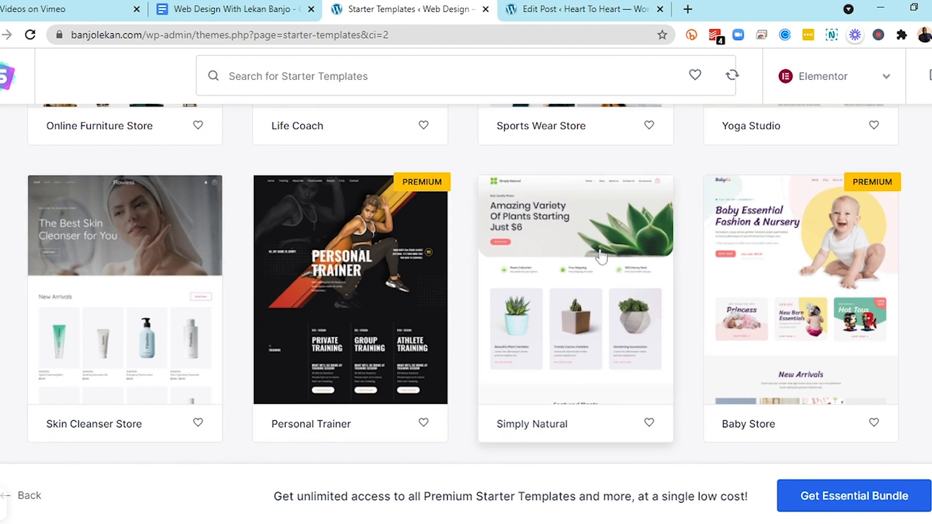
scroll(602, 256, "down", 7)
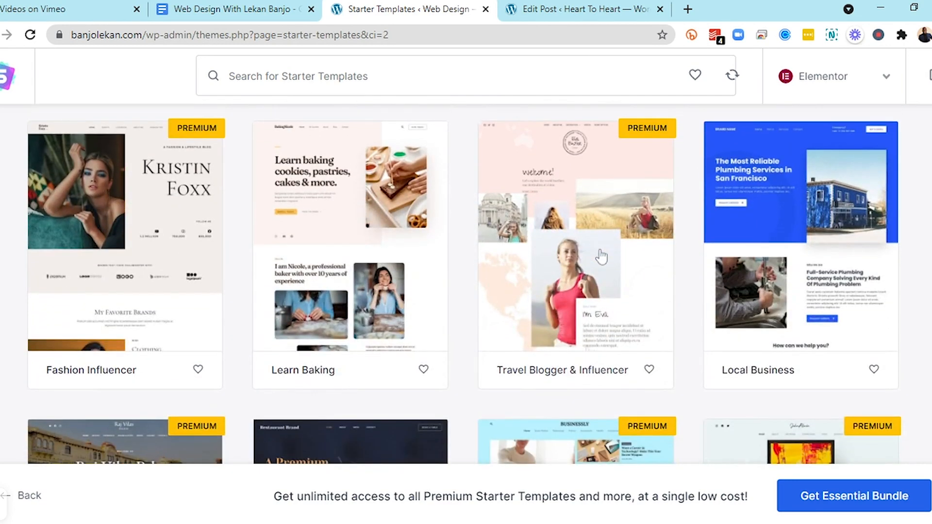
scroll(602, 256, "down", 3)
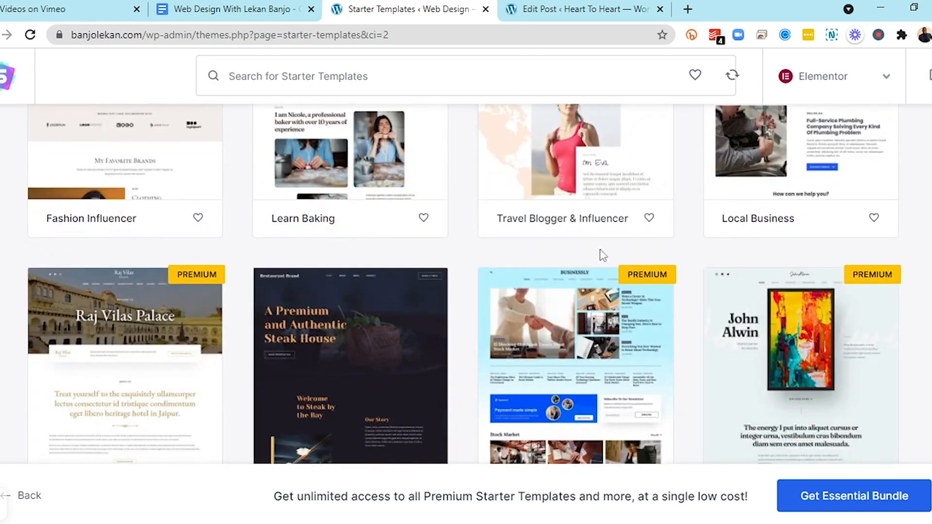
scroll(602, 256, "up", 4)
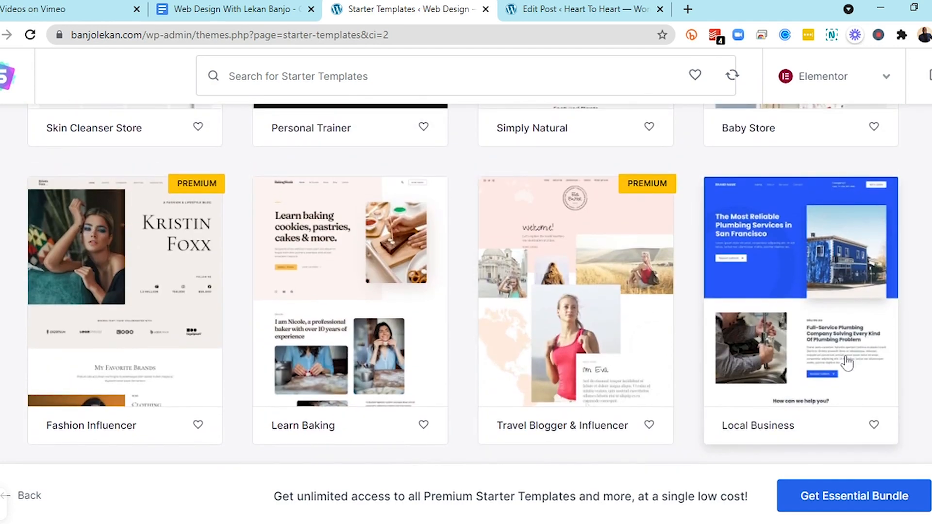
Select the Local Business template and skip the logo upload
left_click(814, 350)
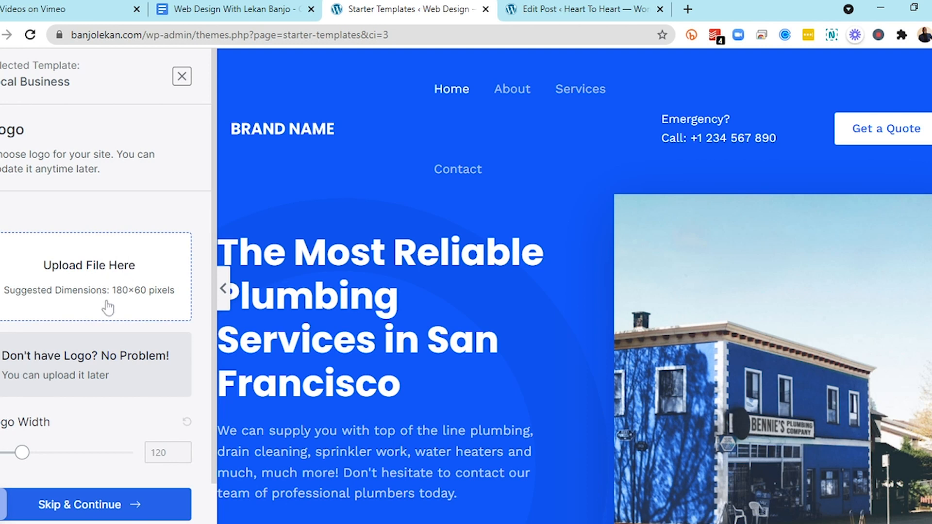
scroll(97, 279, "down", 1)
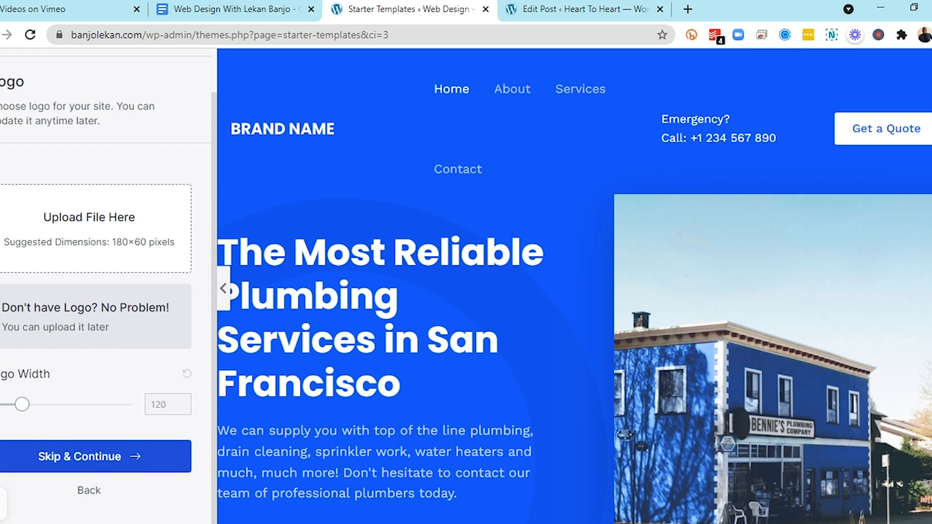
left_click(104, 469)
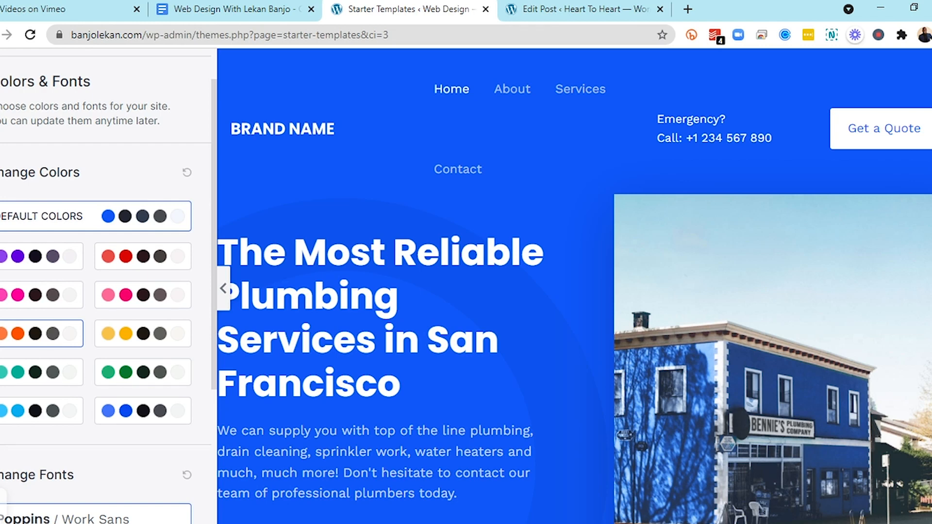
Try several font pairs, settle on Poppins / Lato, and continue
scroll(46, 330, "down", 4)
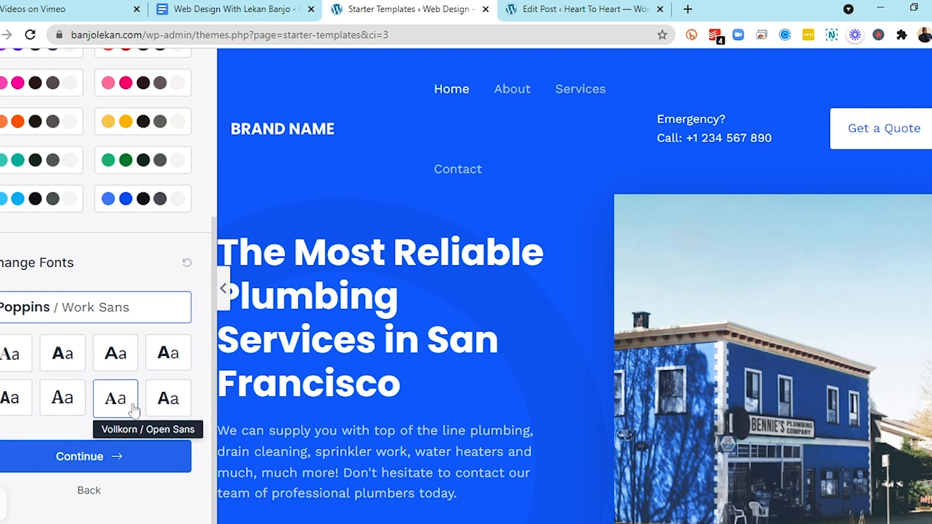
left_click(68, 363)
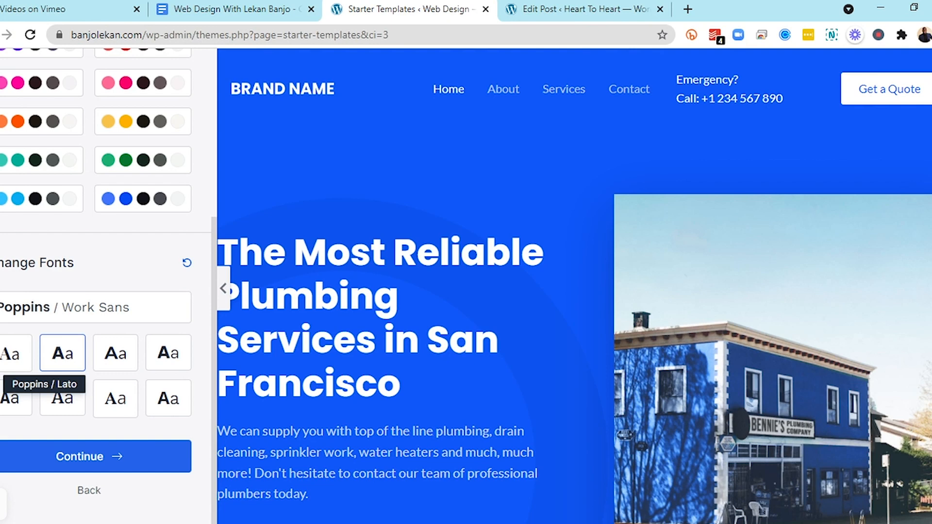
left_click(11, 359)
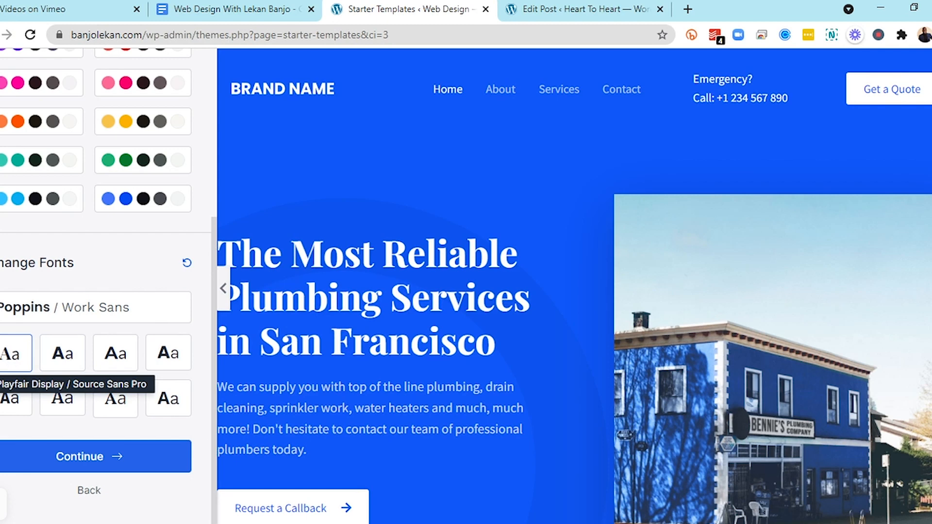
left_click(73, 315)
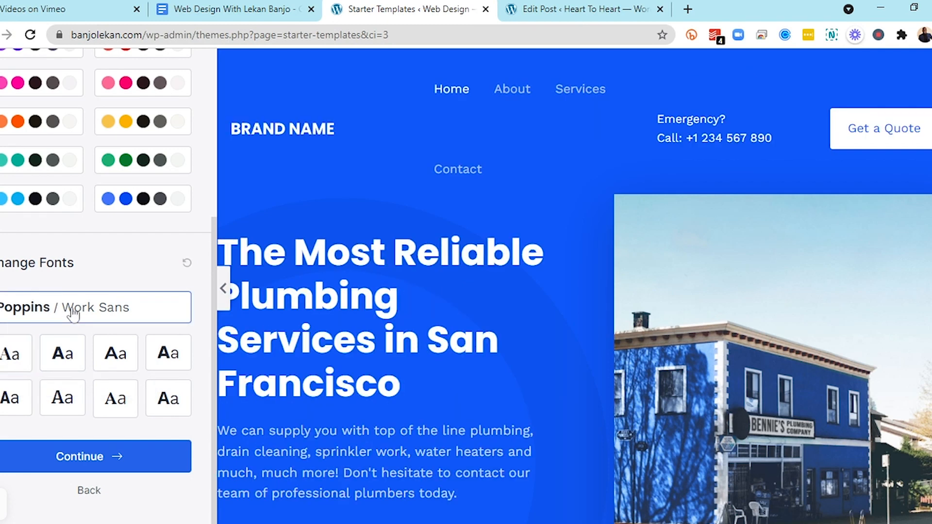
left_click(167, 362)
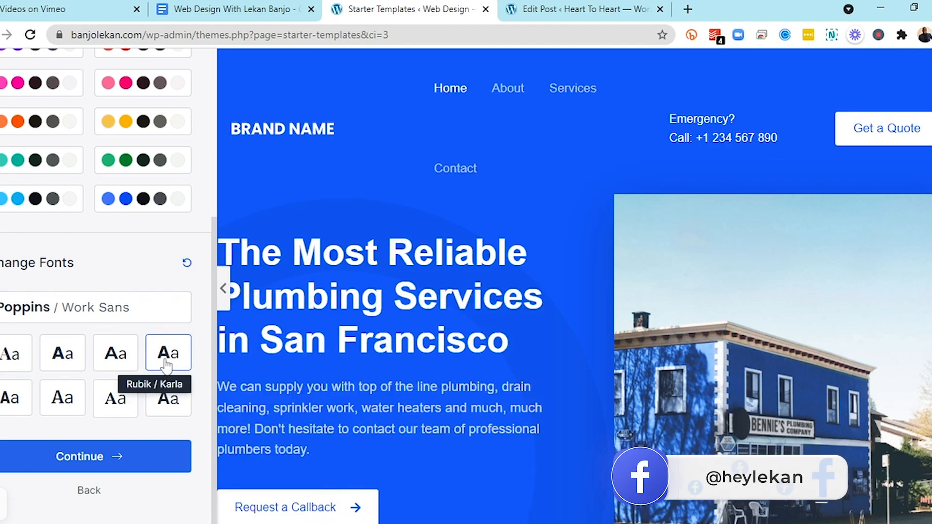
left_click(69, 403)
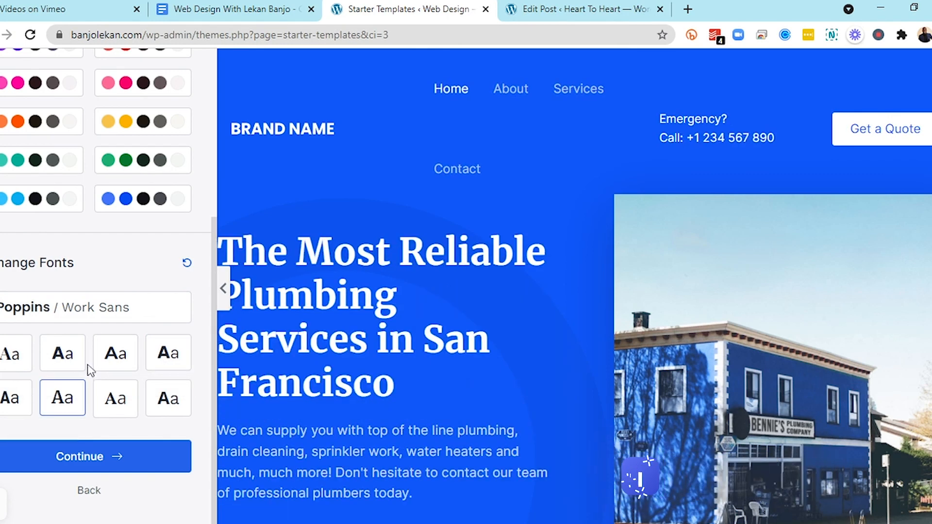
left_click(68, 361)
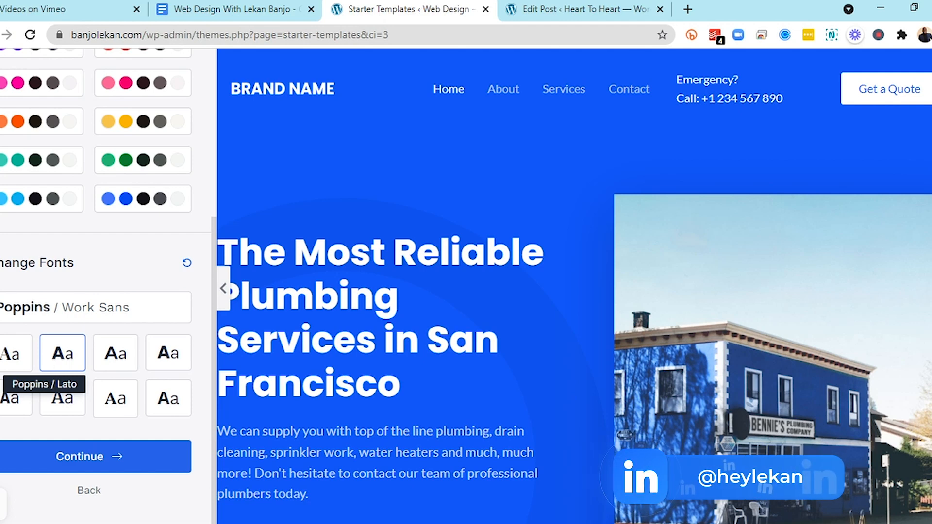
left_click(113, 459)
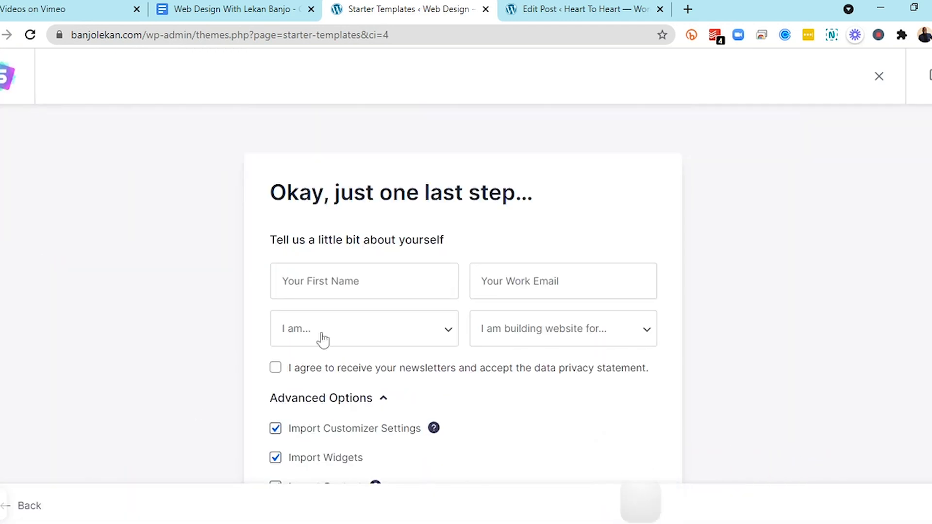
Fill in your first name and work email in the final details form
left_click(330, 282)
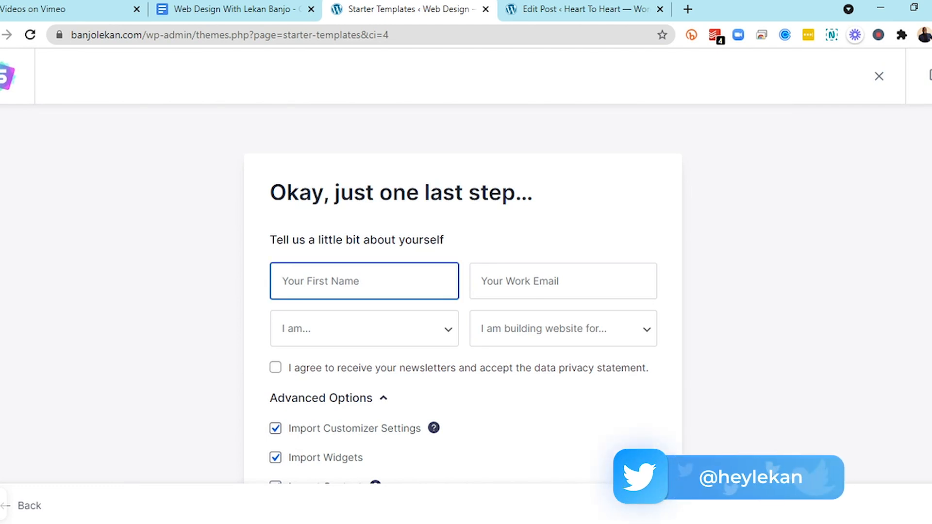
key("Return")
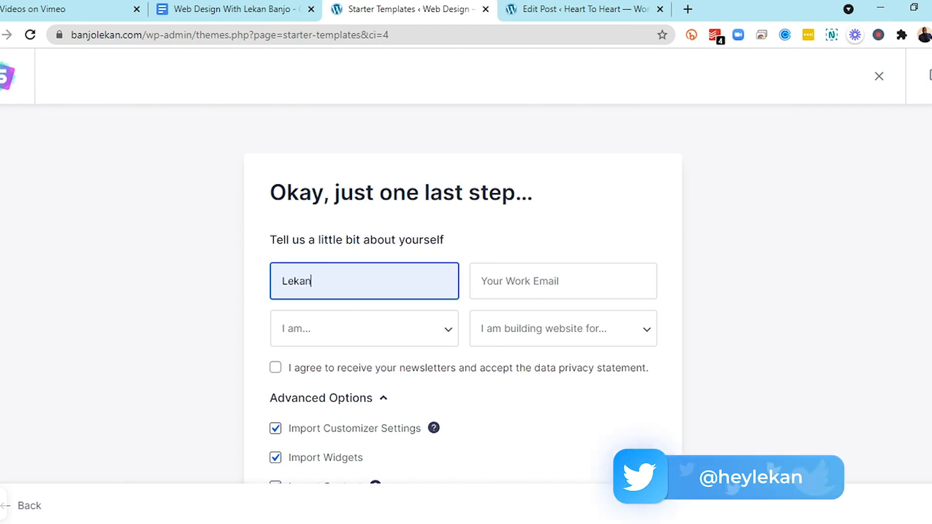
key("Tab")
type("lekan")
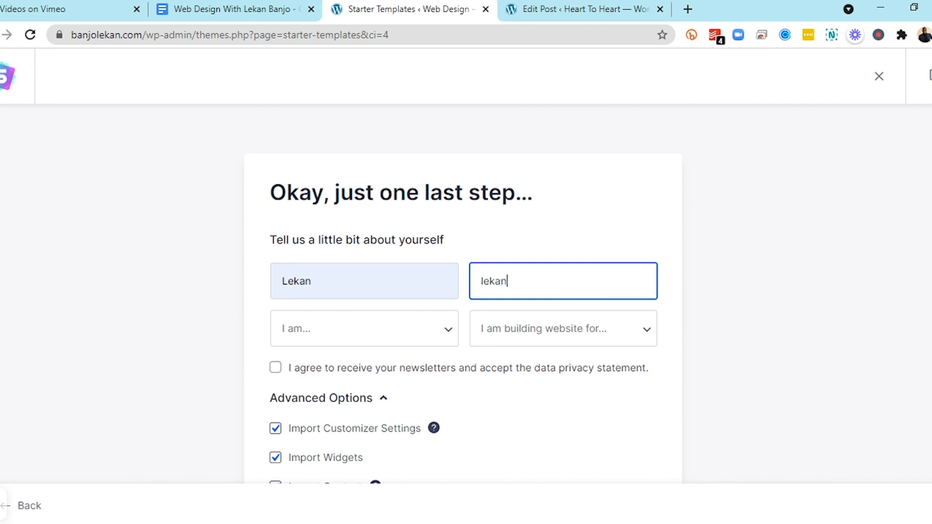
key("Down")
key("Down")
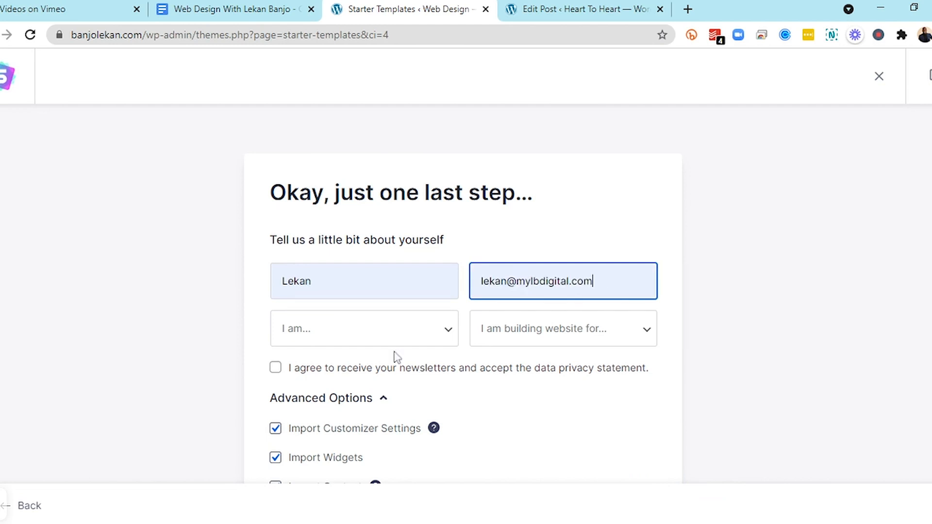
key("Return")
key("Tab")
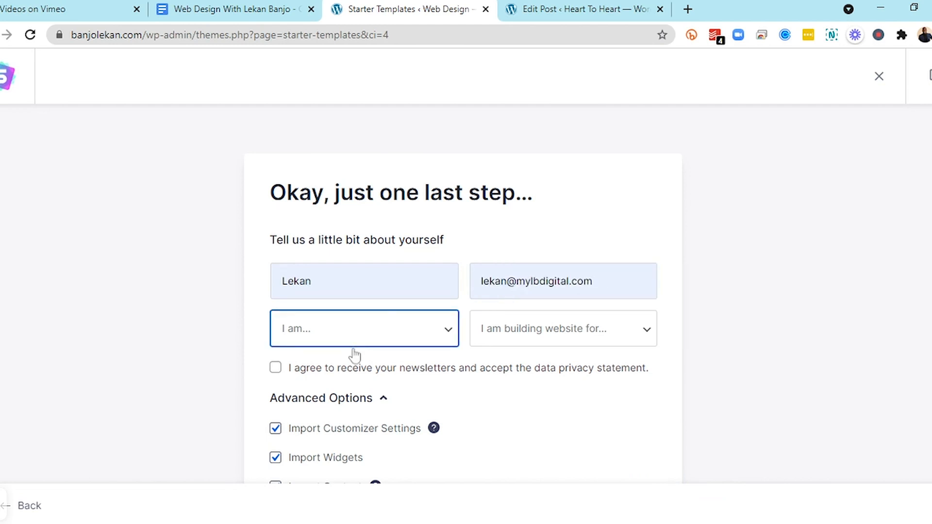
Set 'I am' to Expert and the website purpose to My Client, and accept the newsletter and privacy statement
left_click(335, 395)
left_click(533, 344)
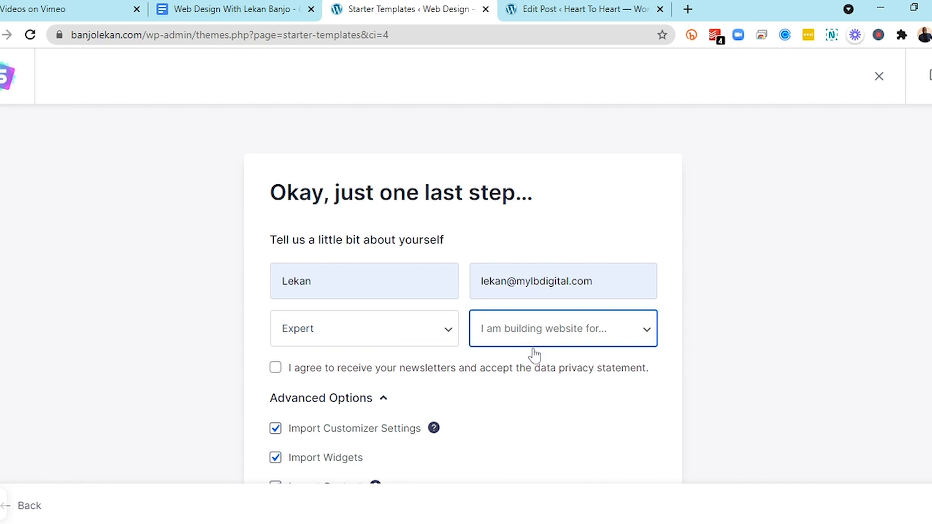
left_click(521, 388)
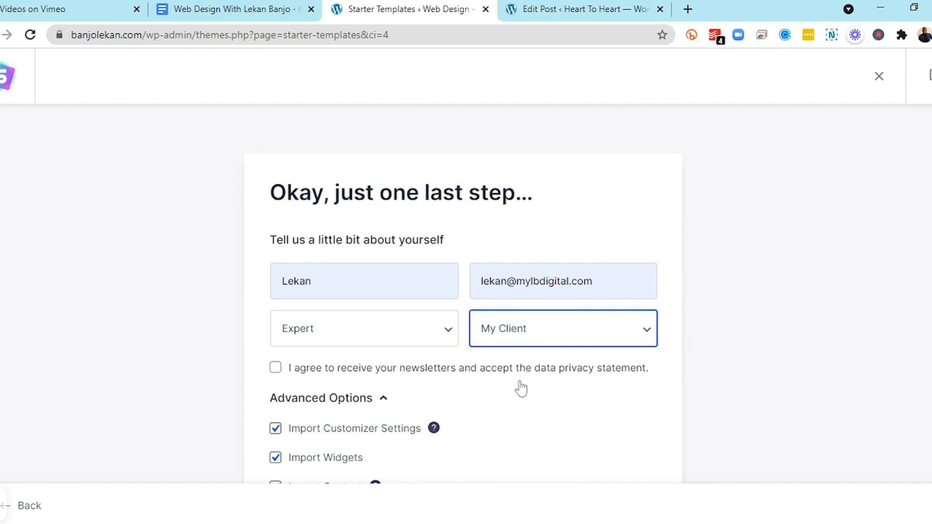
left_click(284, 374)
Submit the form to build the website from the template, then open the finished site
scroll(284, 374, "down", 3)
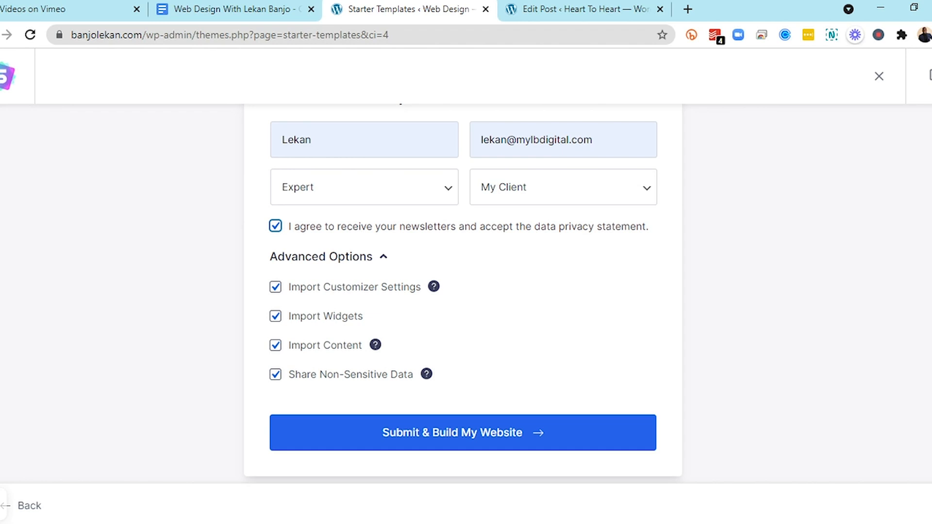
left_click(483, 433)
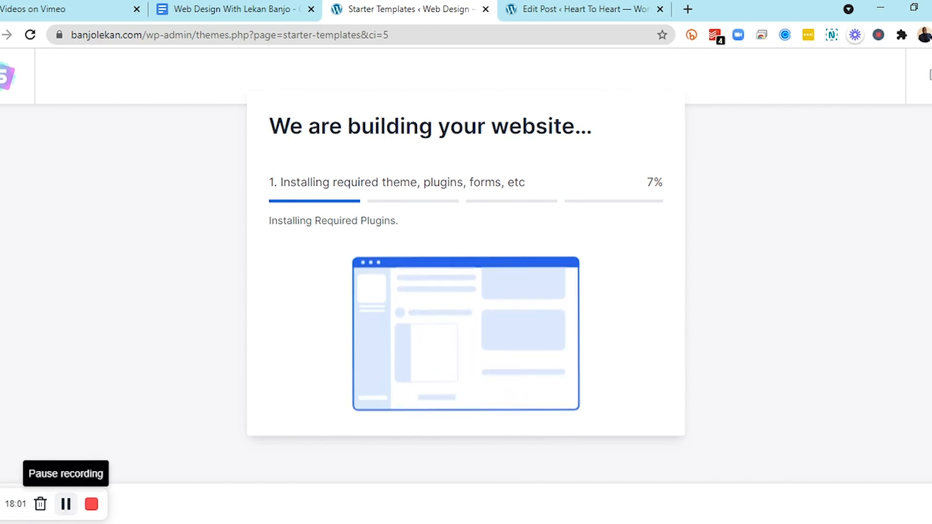
left_click(65, 504)
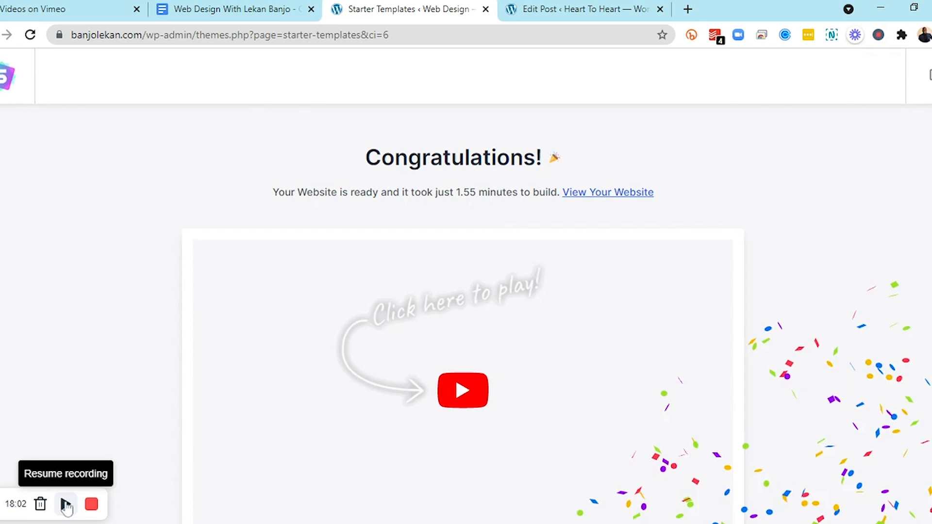
left_click(66, 504)
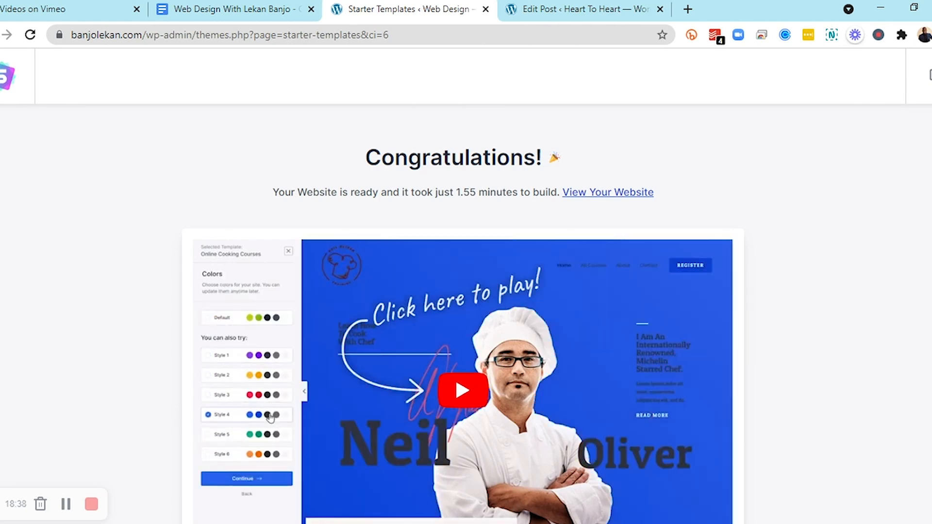
left_click(604, 194)
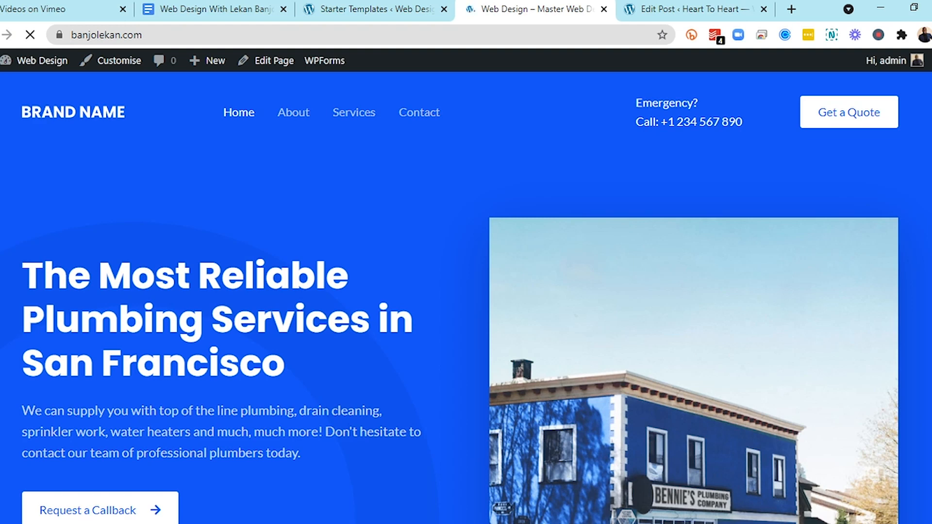
Scroll through the finished home page to review its sections
scroll(357, 245, "down", 2)
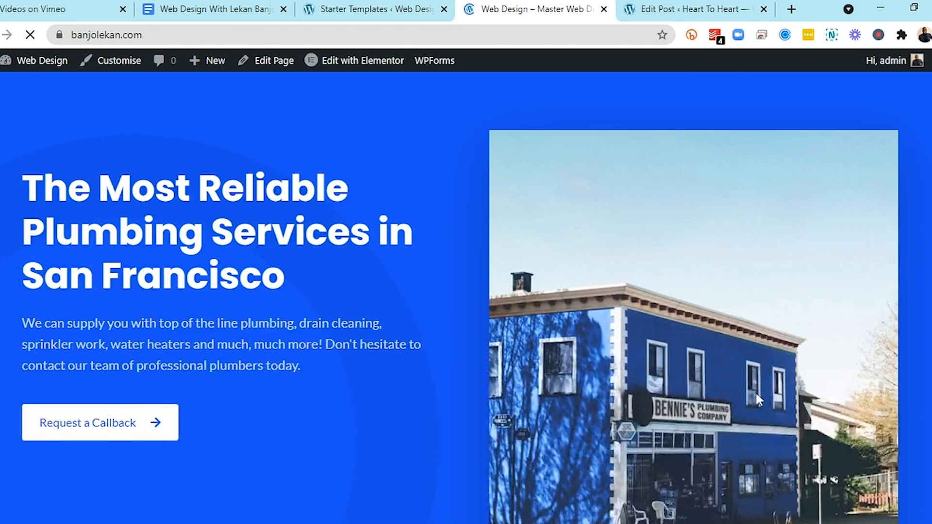
scroll(756, 391, "down", 10)
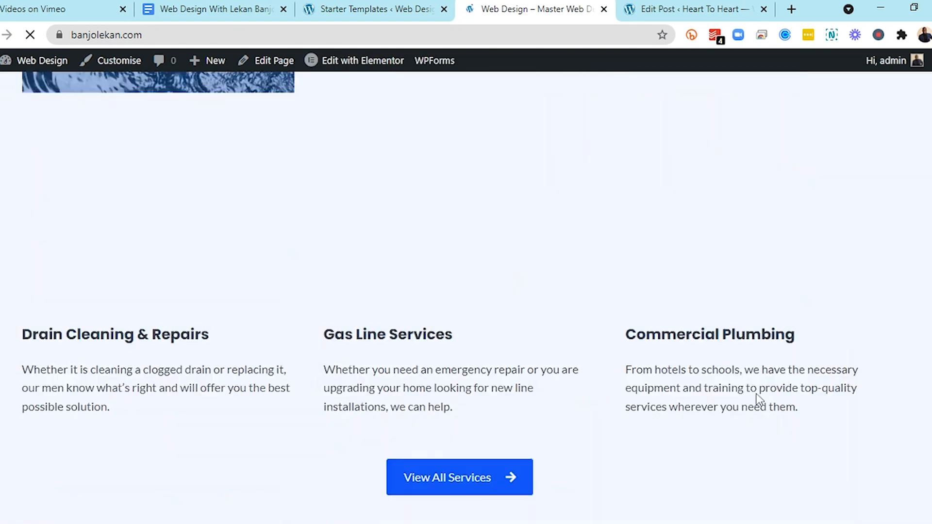
scroll(759, 400, "down", 15)
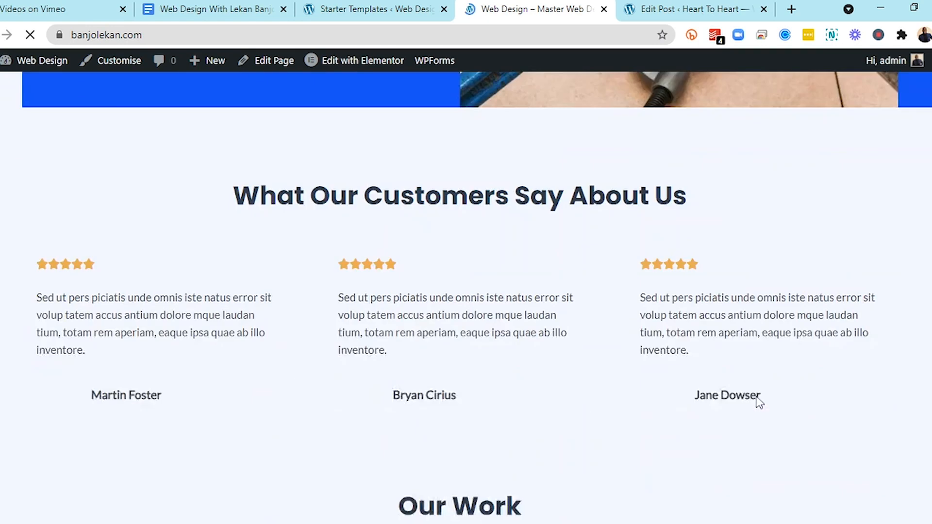
scroll(759, 403, "down", 10)
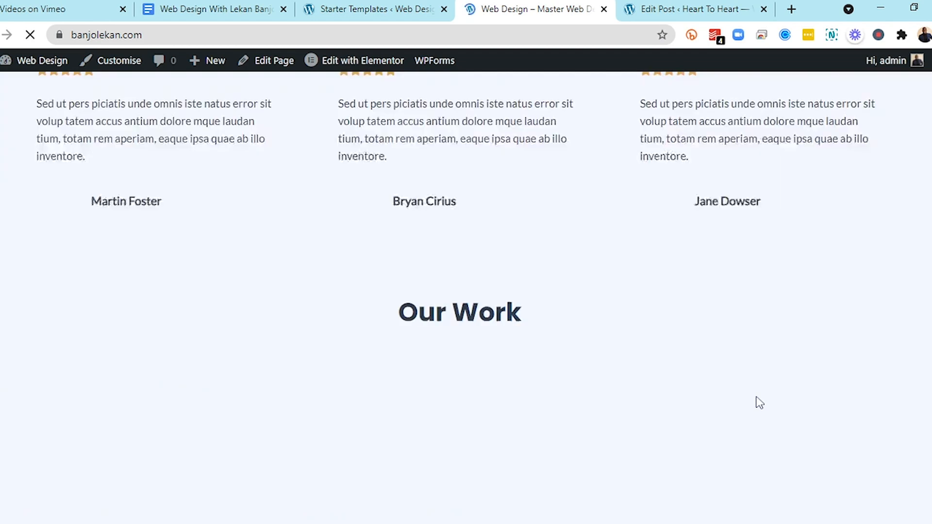
scroll(756, 397, "down", 15)
scroll(760, 403, "down", 3)
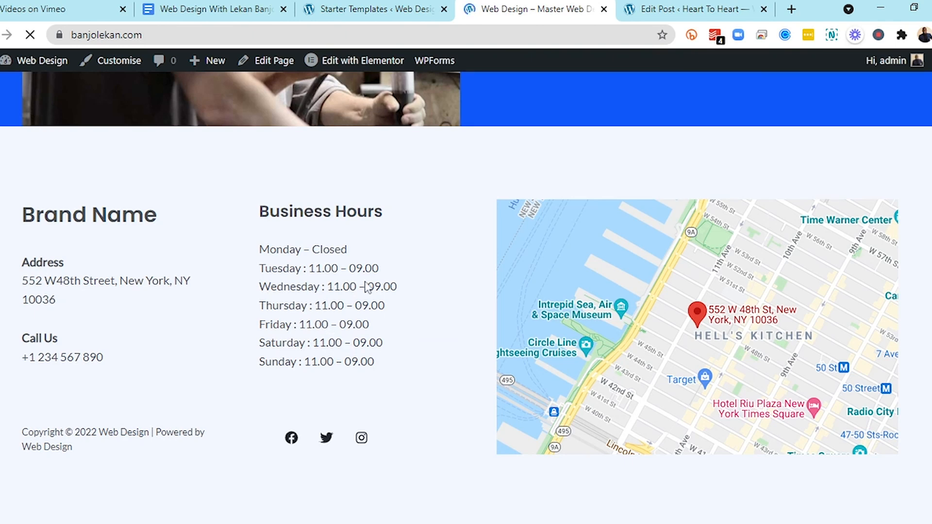
scroll(368, 287, "up", 2)
scroll(368, 287, "down", 2)
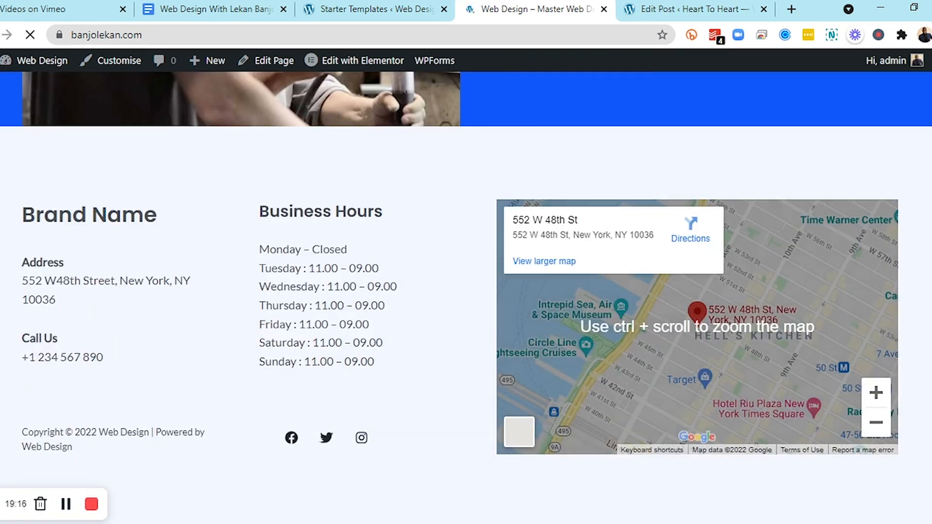
scroll(368, 288, "up", 5)
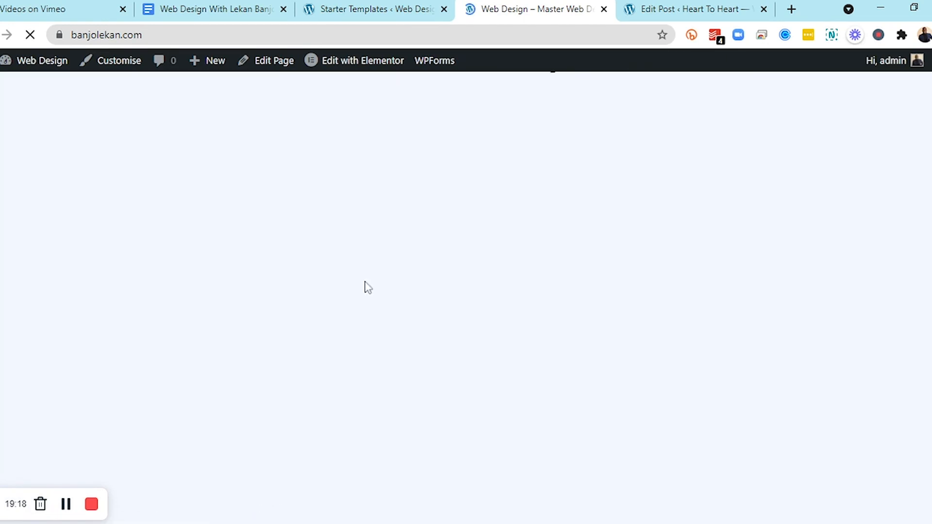
scroll(361, 341, "up", 6)
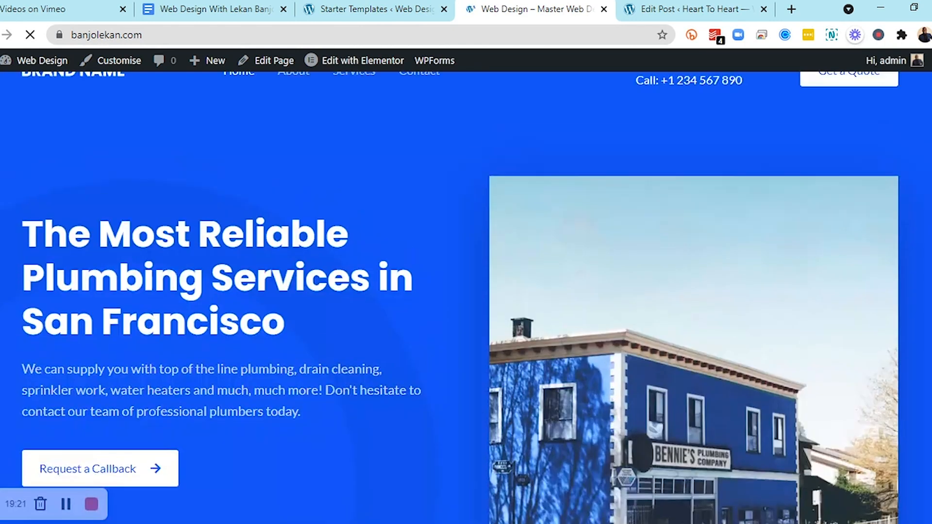
scroll(361, 341, "up", 2)
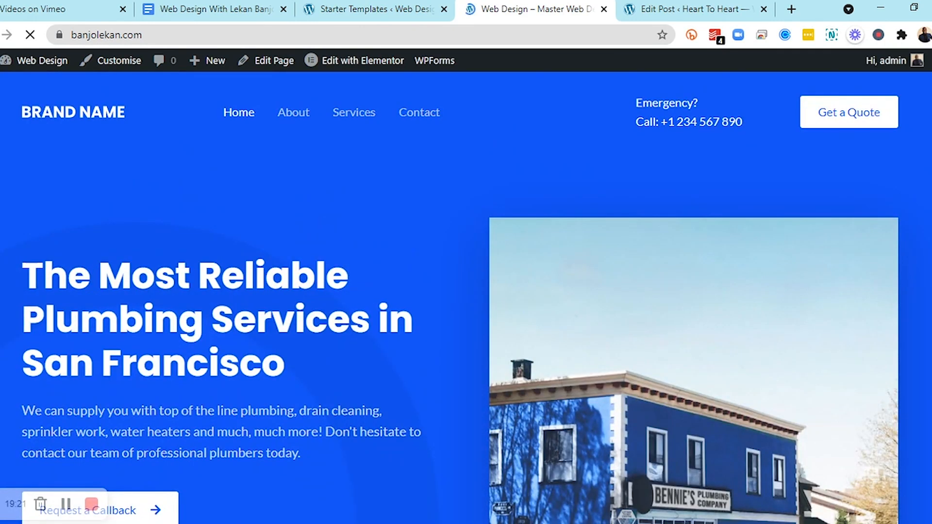
Open the About page and scroll through its content
left_click(290, 121)
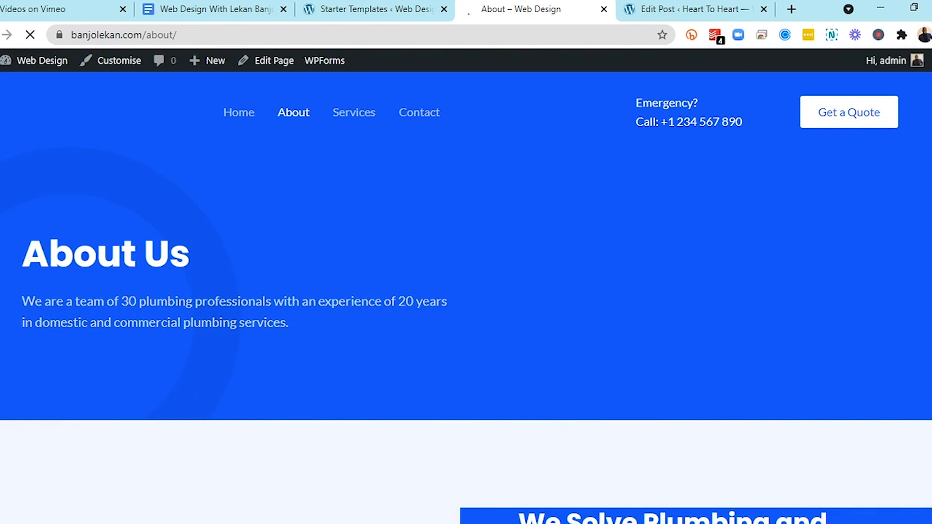
scroll(675, 208, "down", 3)
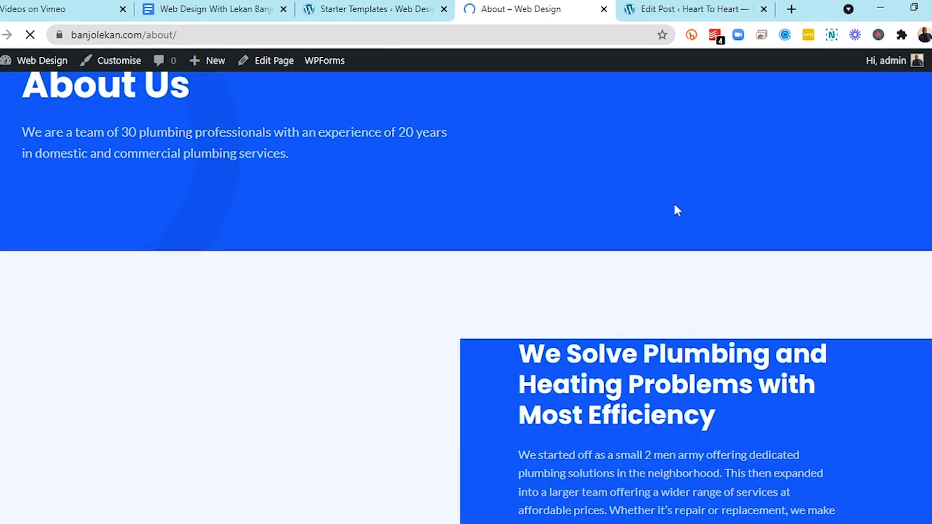
scroll(675, 206, "down", 5)
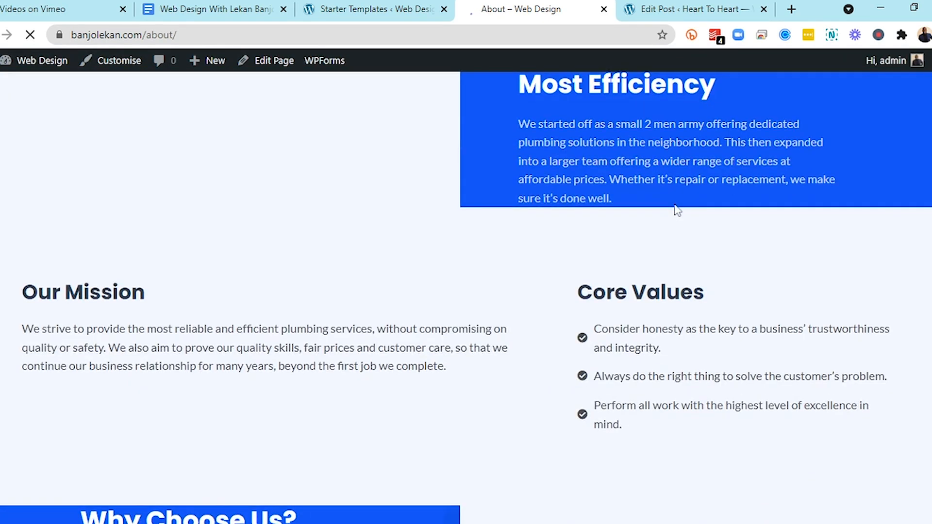
scroll(675, 206, "down", 2)
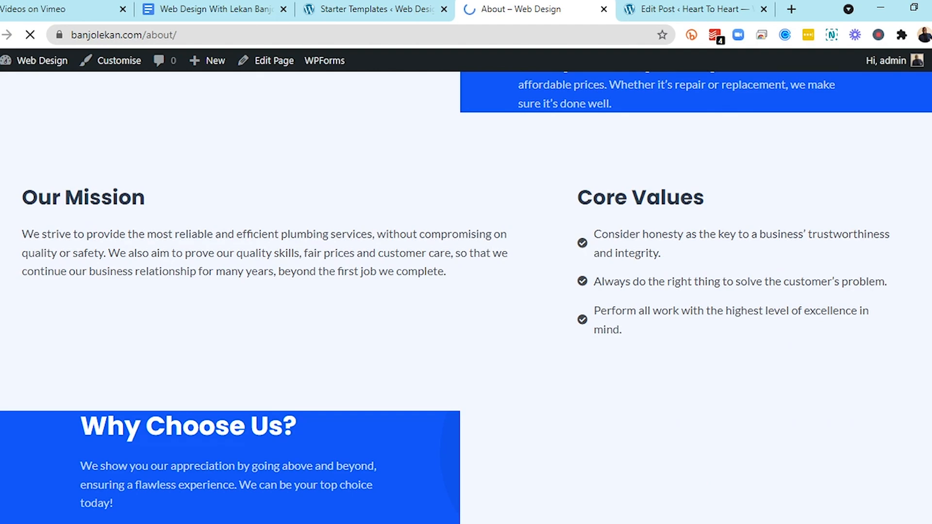
scroll(466, 291, "up", 7)
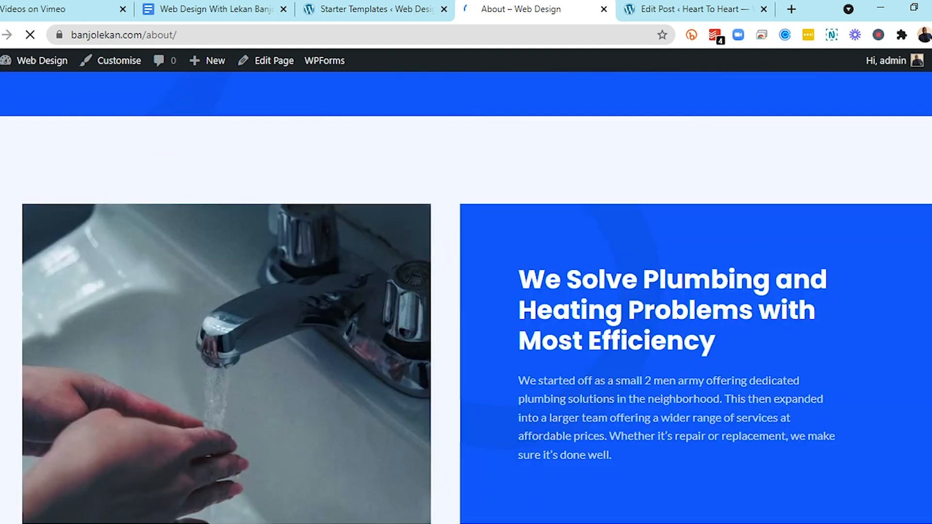
scroll(466, 291, "up", 20)
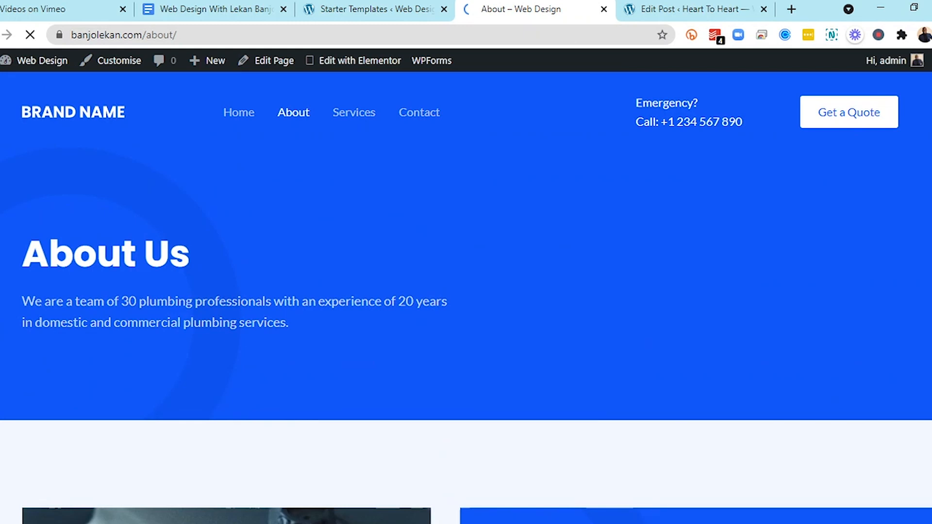
Open the Contact page and scroll through its content
left_click(426, 115)
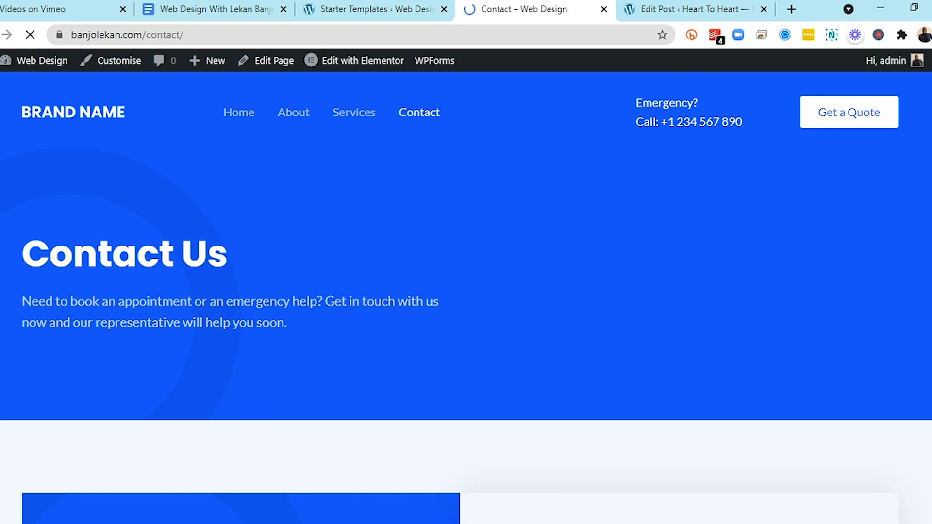
scroll(329, 309, "down", 5)
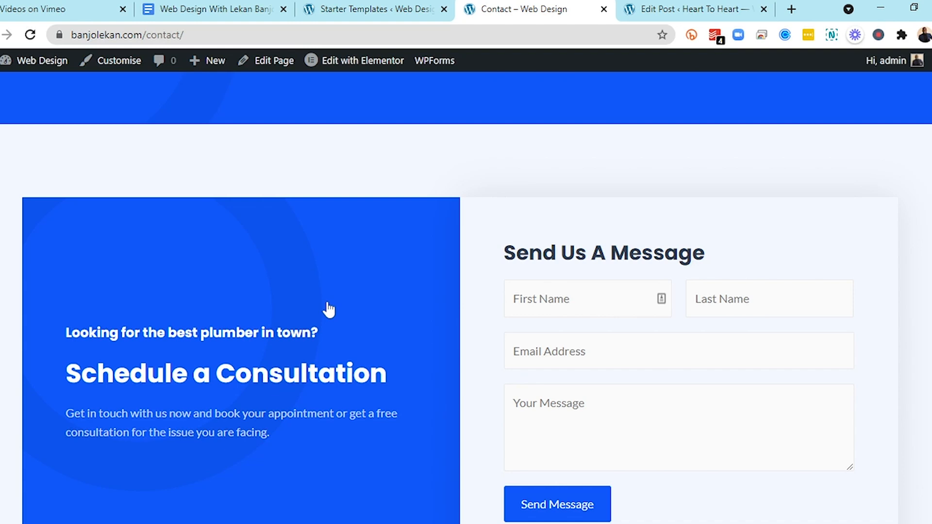
scroll(329, 309, "down", 1)
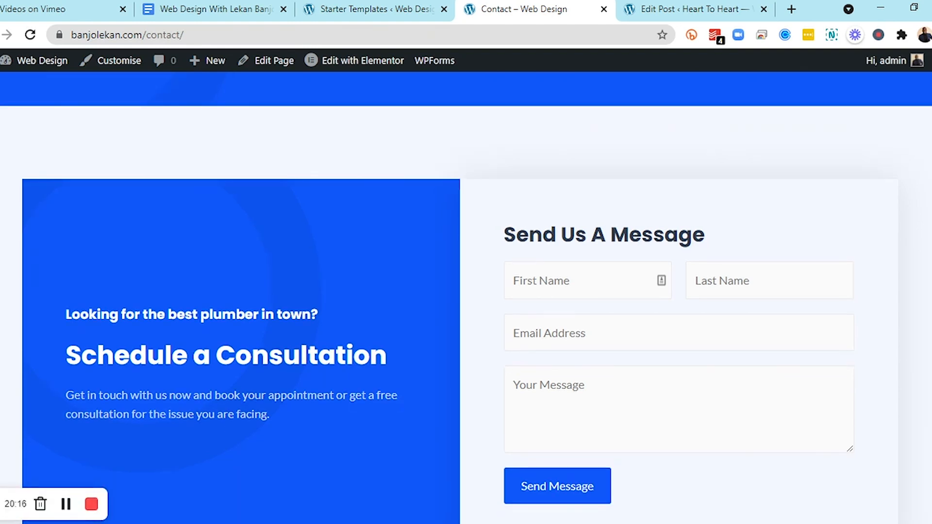
scroll(370, 48, "up", 6)
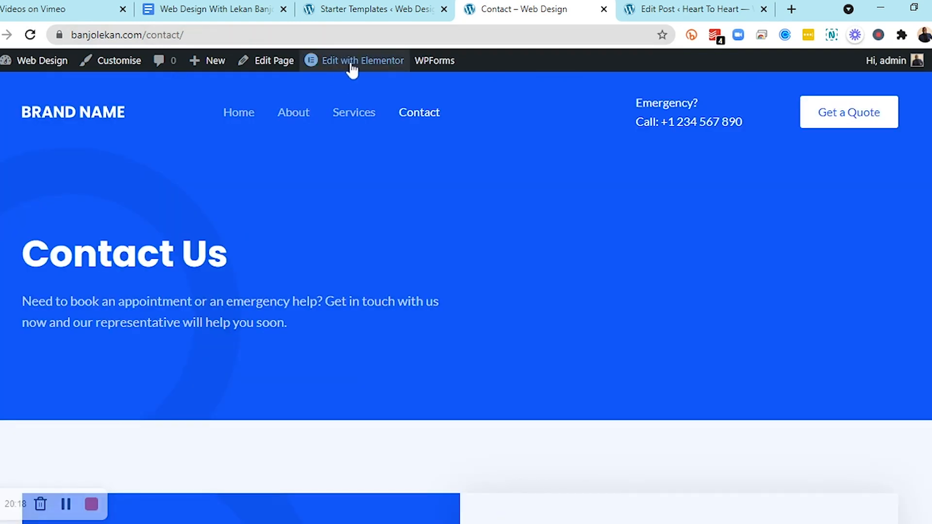
Open the Contact page in the Elementor editor in a new tab and switch to it
mouse_move(349, 68)
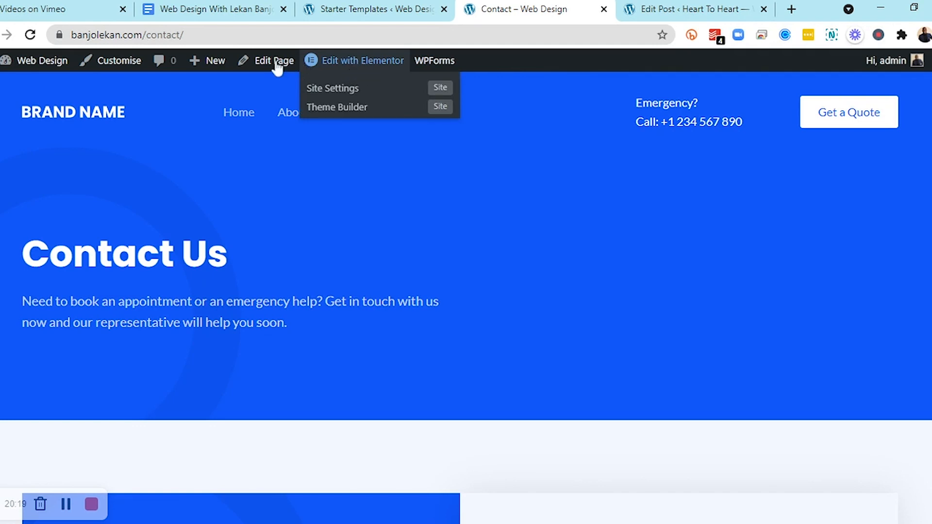
mouse_move(316, 65)
middle_click(346, 61)
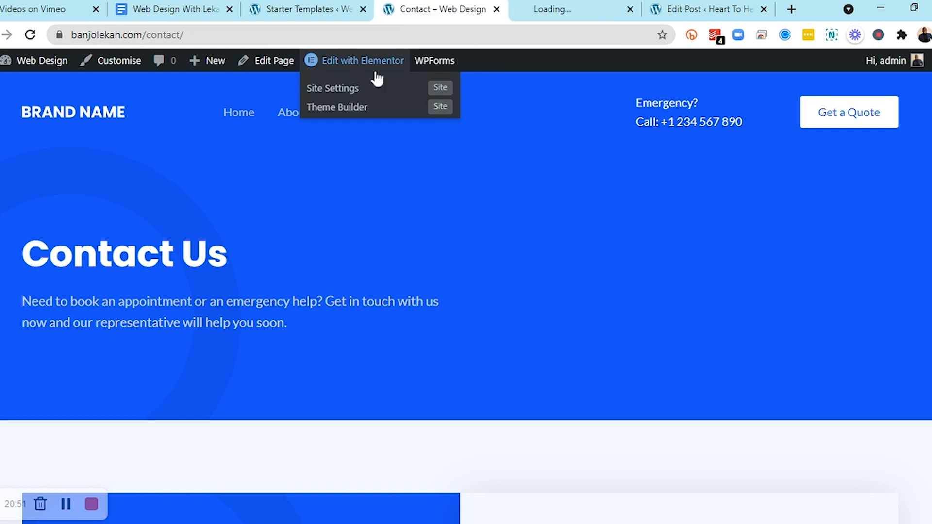
left_click(584, 5)
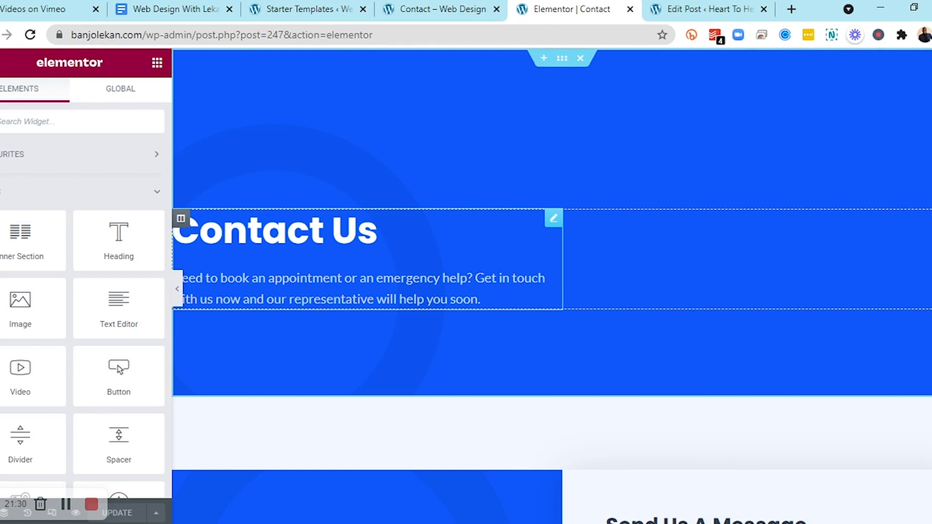
Browse the Contact page layout in Elementor and inspect the heading above Schedule a Consultation
scroll(525, 296, "down", 1)
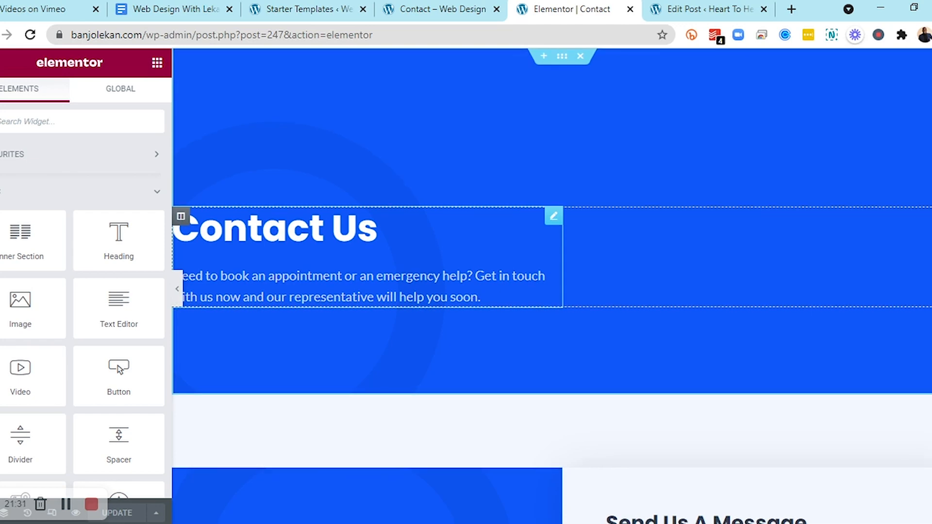
scroll(524, 296, "down", 5)
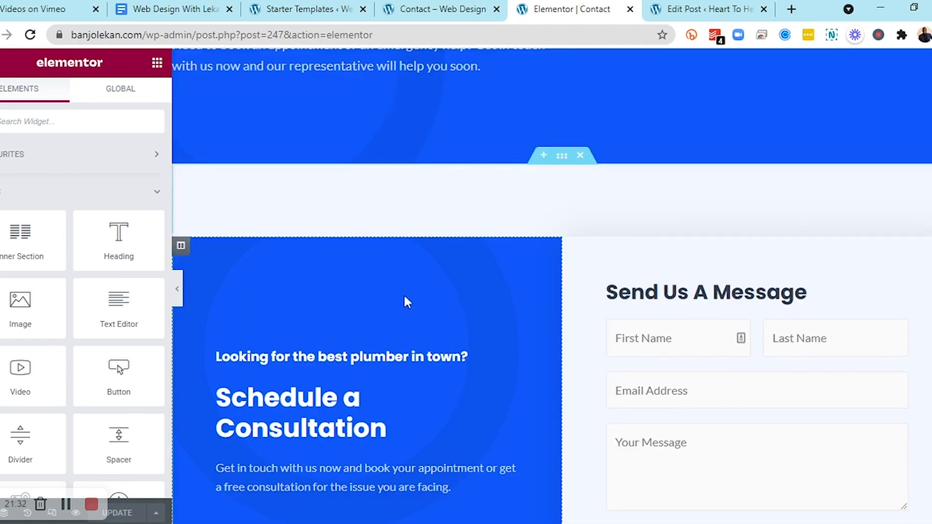
scroll(404, 293, "down", 3)
scroll(403, 293, "down", 1)
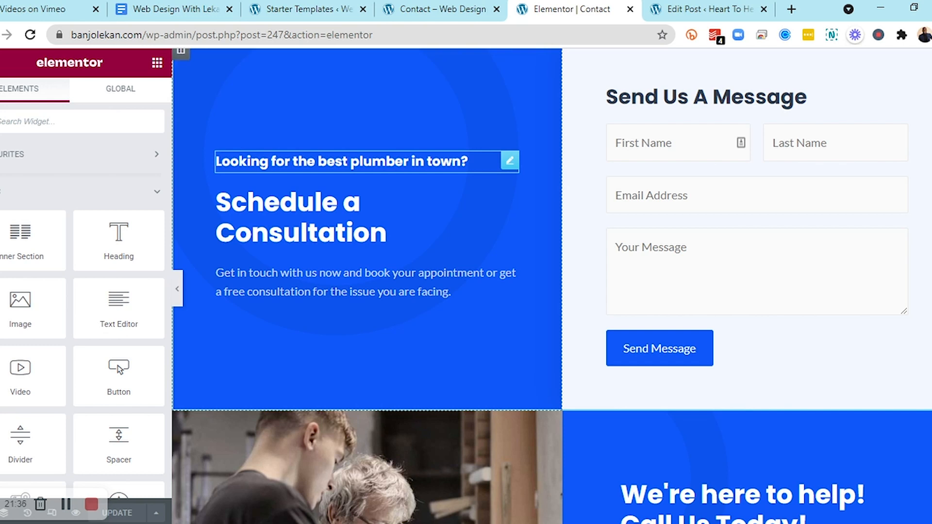
left_click(368, 162)
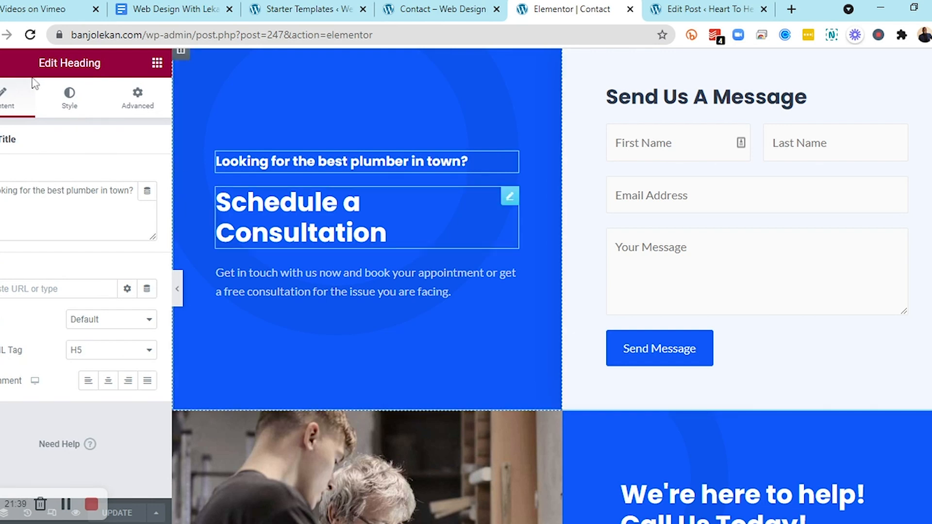
left_click(157, 64)
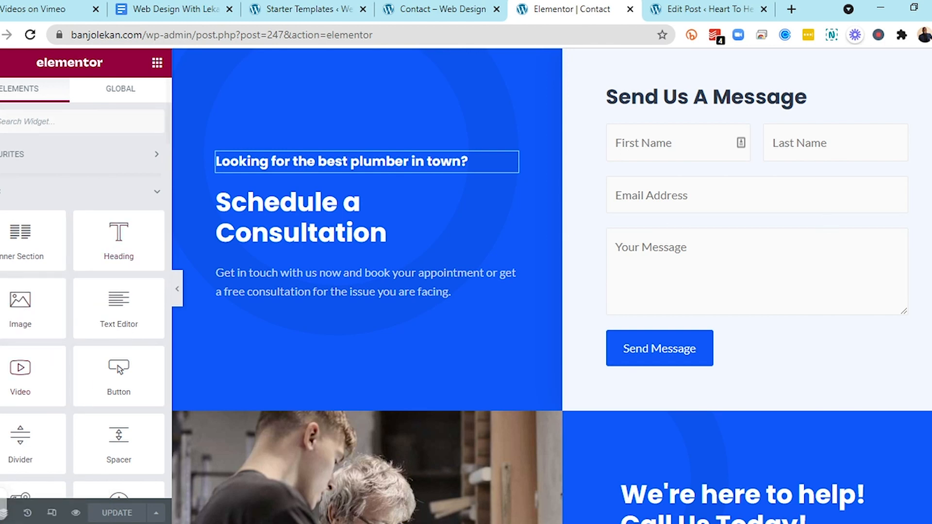
scroll(552, 286, "up", 9)
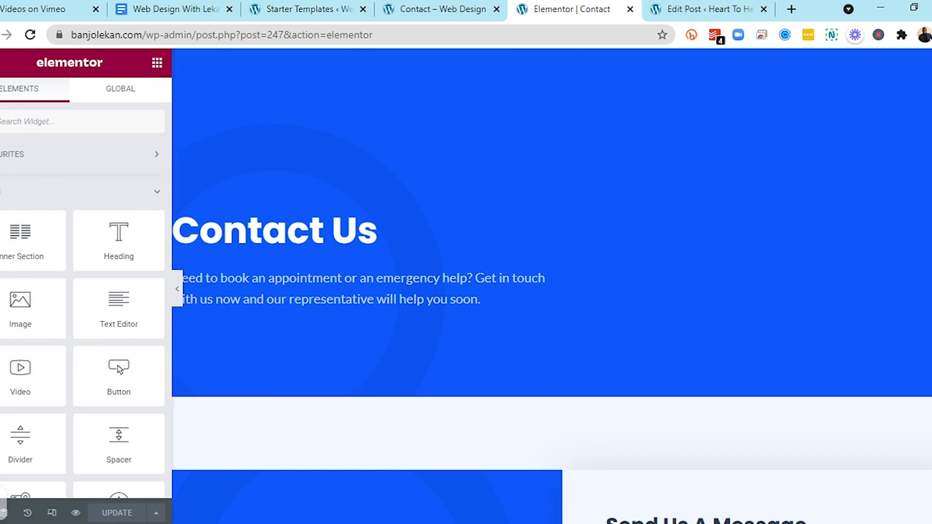
scroll(552, 287, "down", 2)
scroll(552, 287, "down", 2)
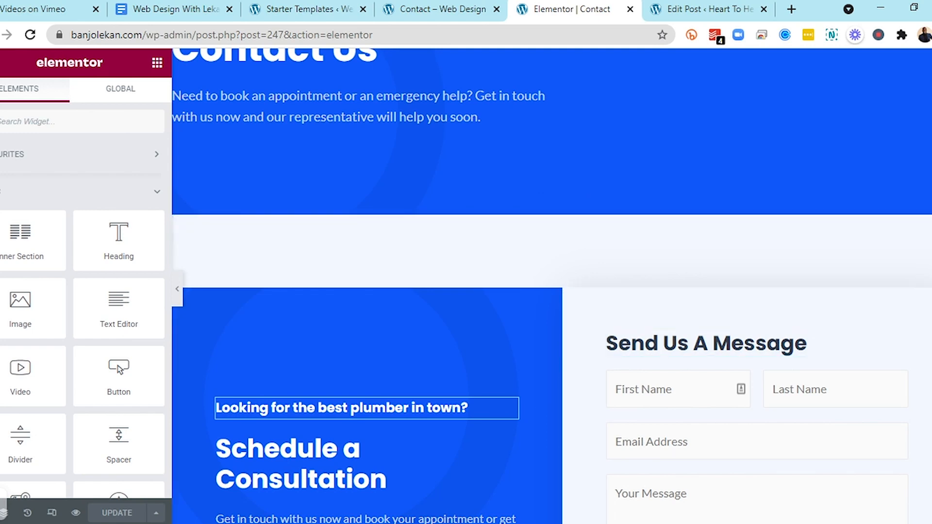
scroll(774, 333, "down", 6)
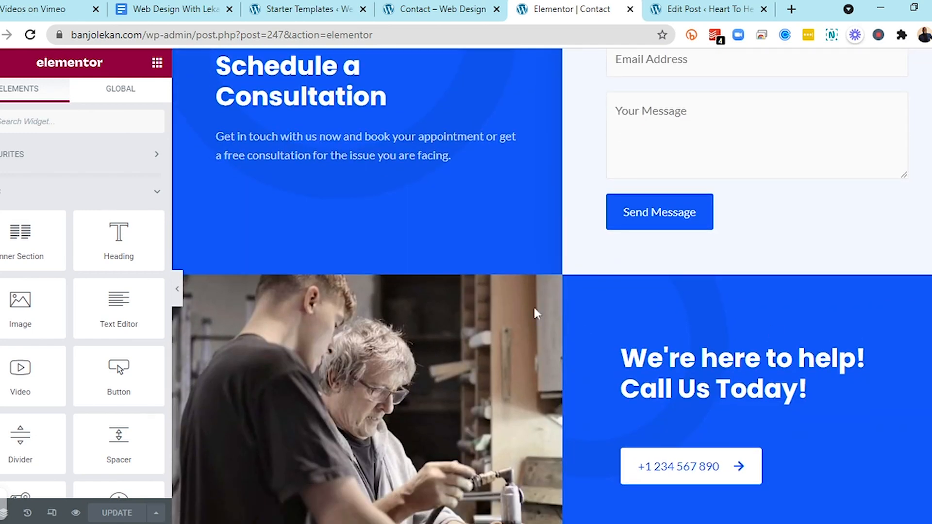
scroll(552, 286, "up", 9)
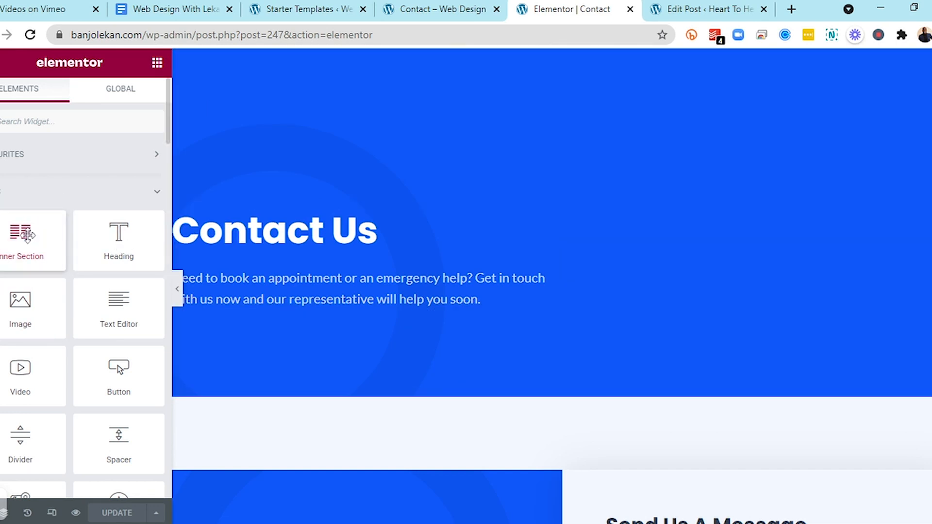
Add an inner section below the Contact Us intro text and delete its second column
left_click_drag(27, 235, 316, 301)
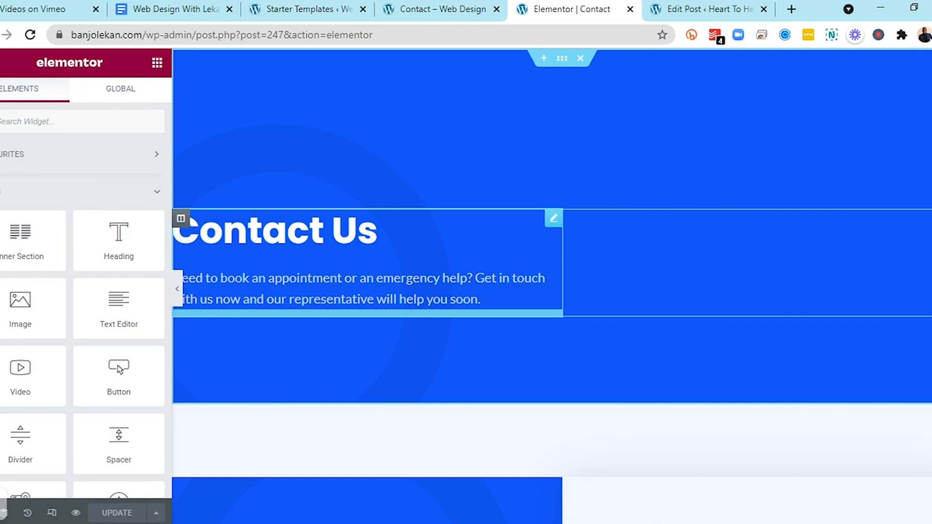
left_click_drag(316, 301, 316, 300)
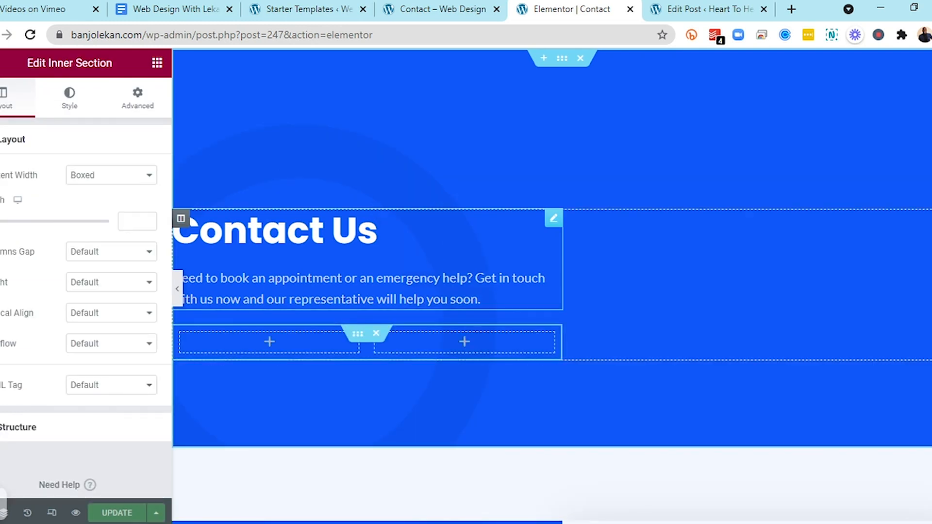
right_click(472, 346)
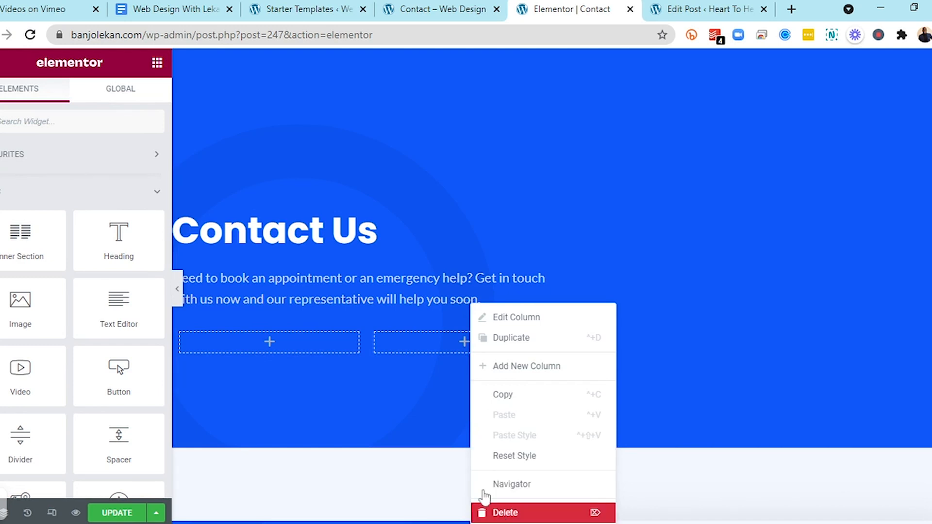
key("Delete")
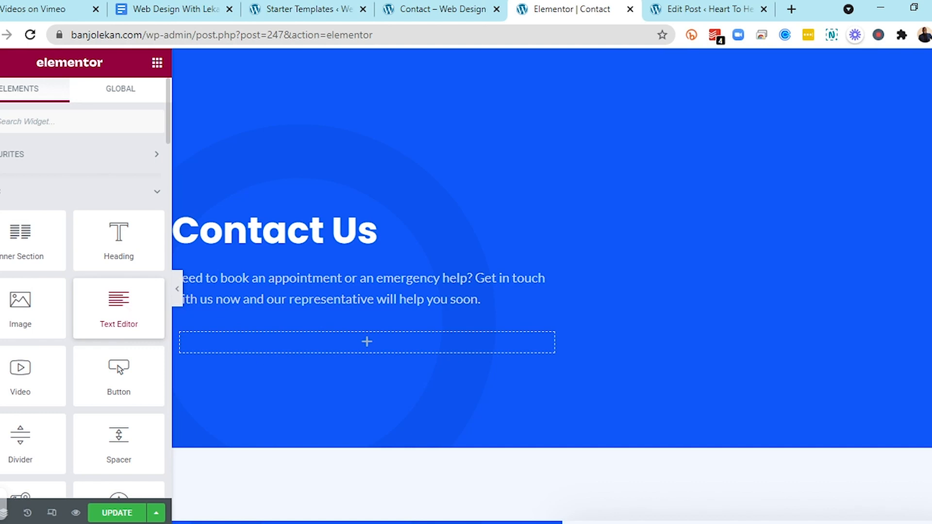
Add a Text Editor widget into the inner section and replace its text with "Hey there. We are learning web design with WordPress in 24 Hours."
left_click_drag(144, 312, 411, 341)
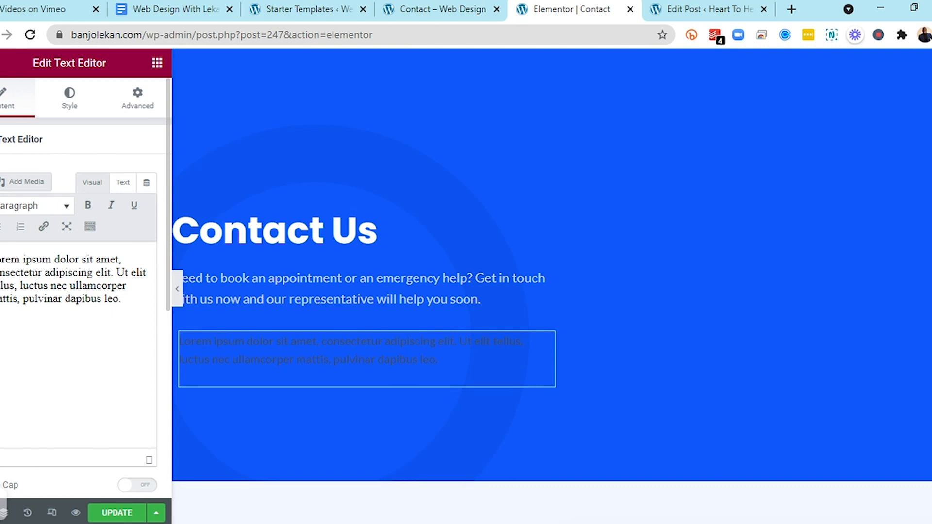
key("ctrl+a")
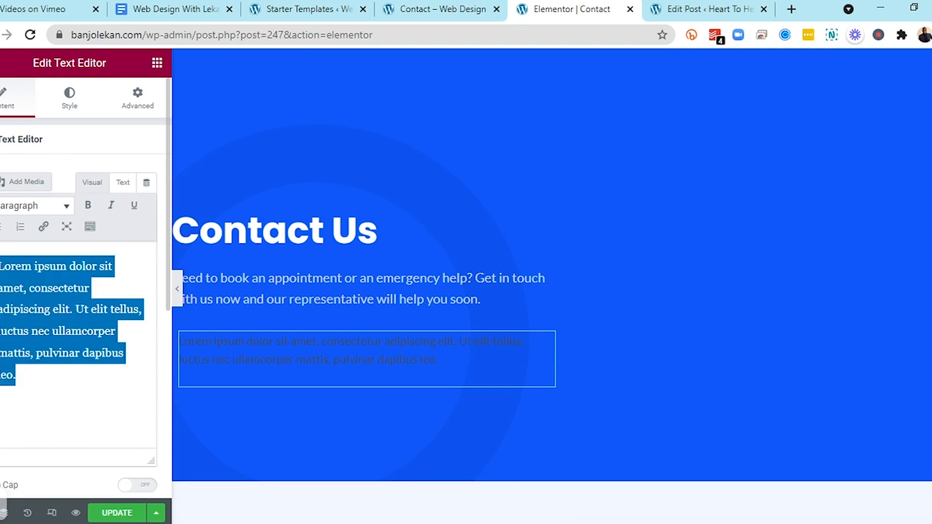
type("Hey")
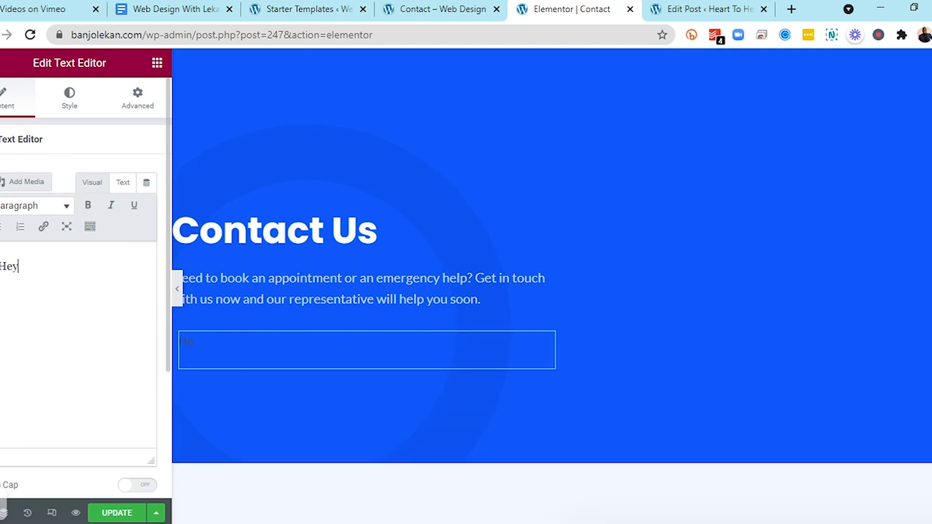
type(" there. We are learning ")
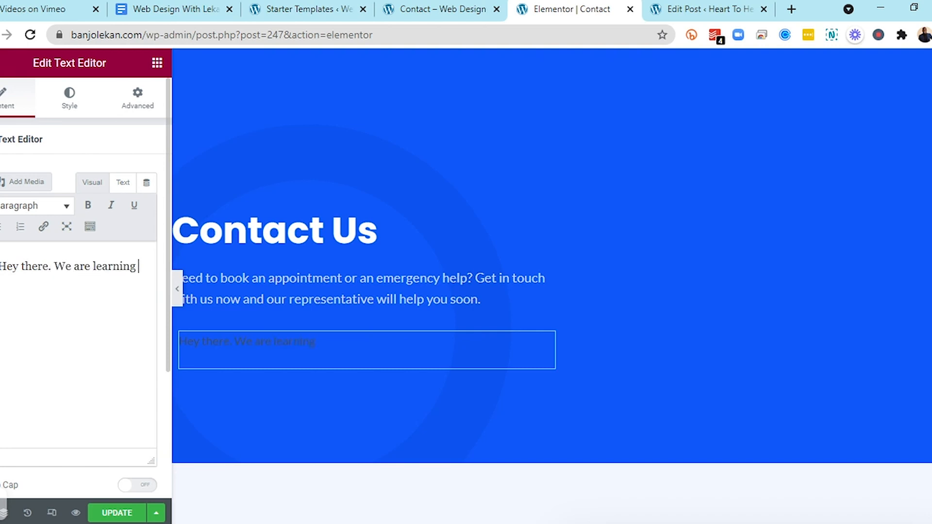
type("web design with Wordp")
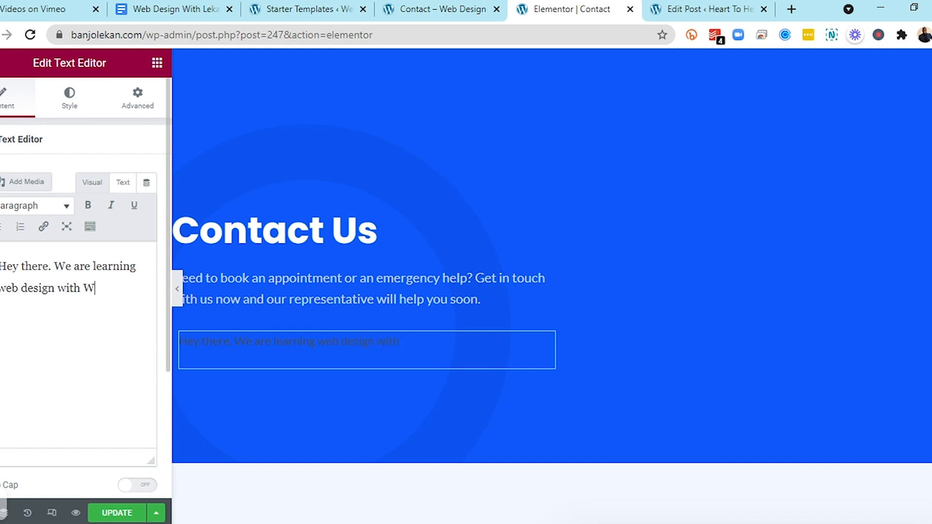
key("BackSpace")
type("Press in 24 ho")
key("BackSpace")
key("BackSpace")
type("Hour")
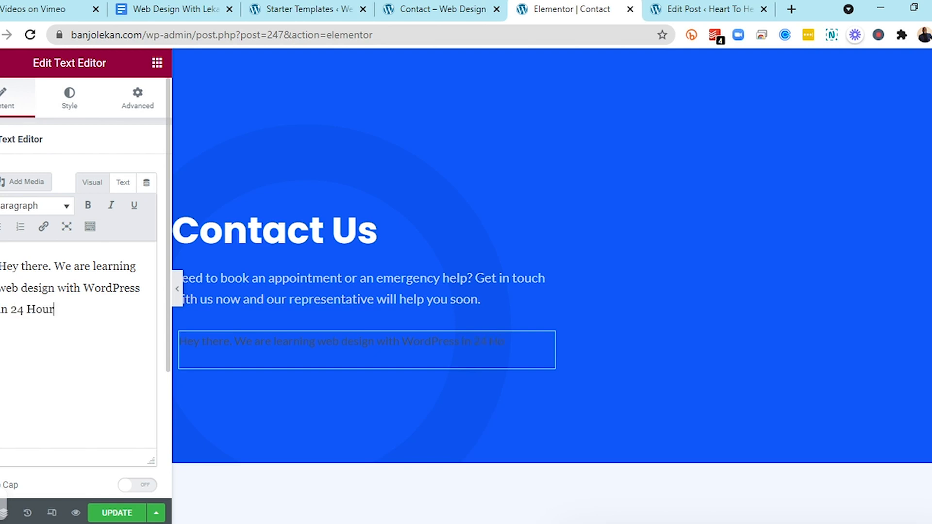
type("s.")
Select all of the new paragraph text in the Text Editor for formatting
key("ctrl+a")
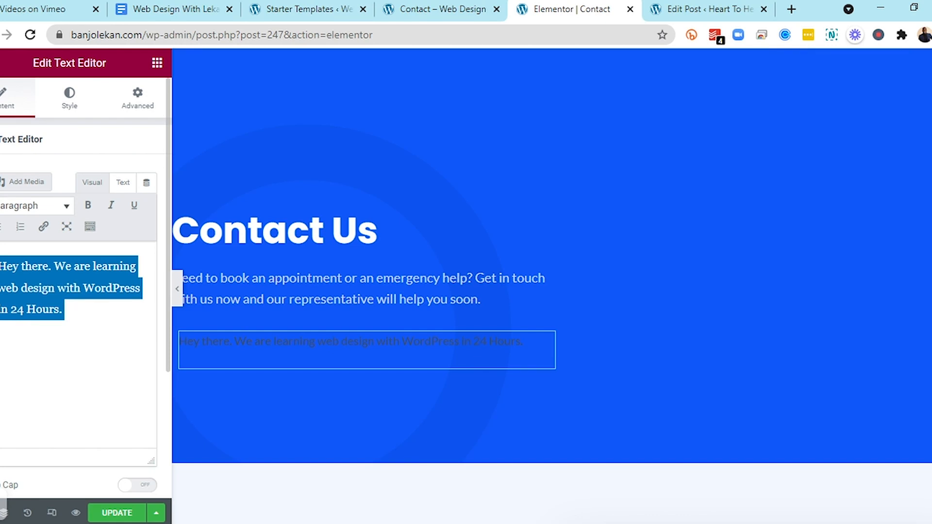
Set the new paragraph's text colour to the global Theme Color 9
left_click(76, 111)
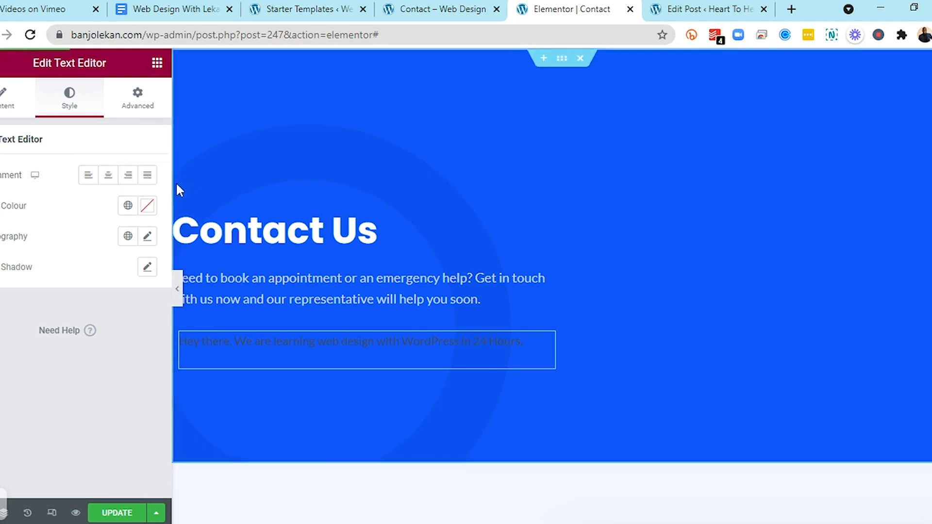
left_click(129, 207)
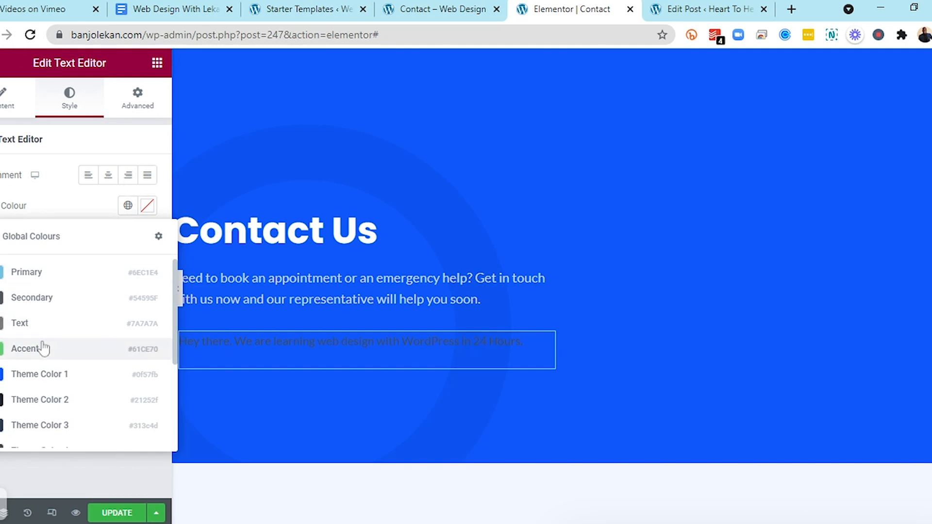
scroll(43, 349, "down", 3)
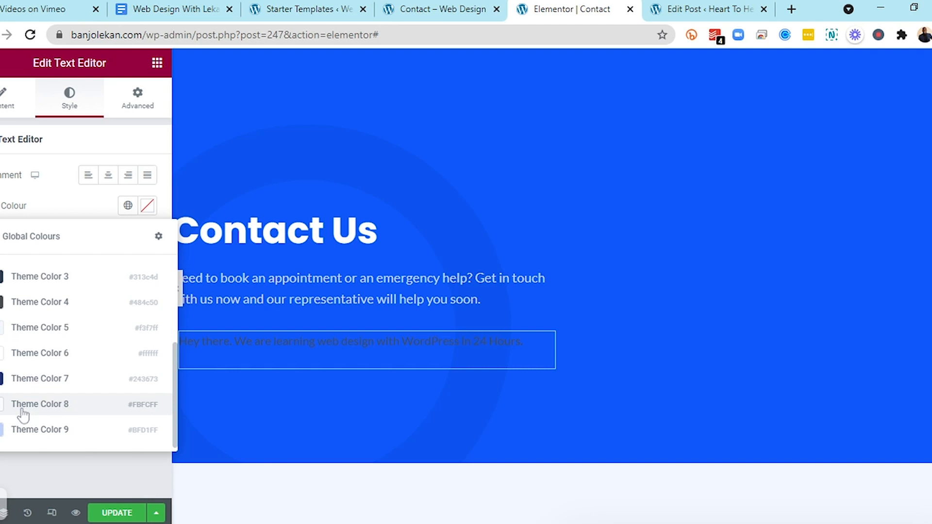
left_click(41, 328)
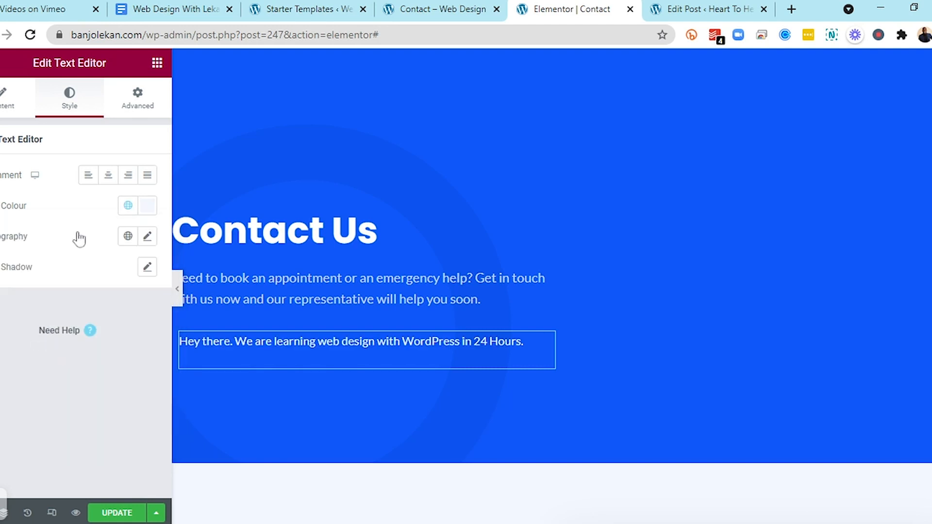
left_click(127, 207)
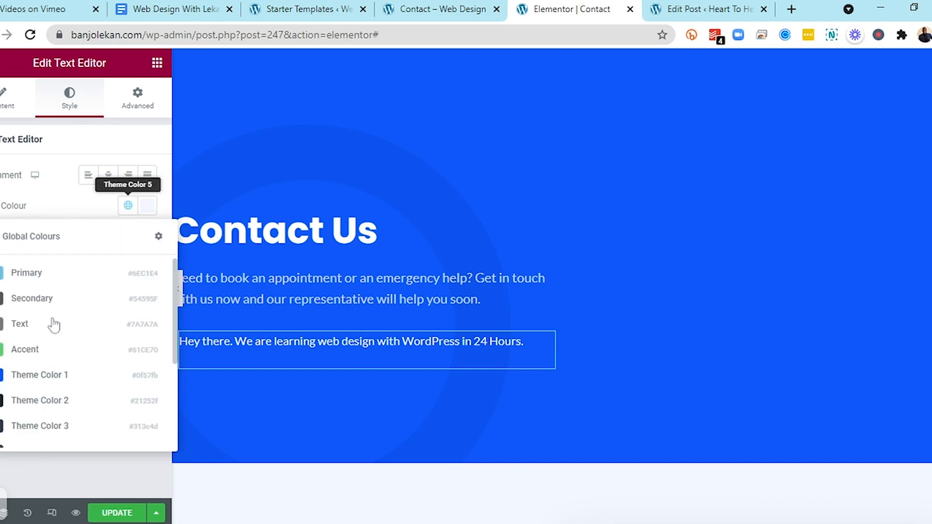
scroll(53, 325, "down", 3)
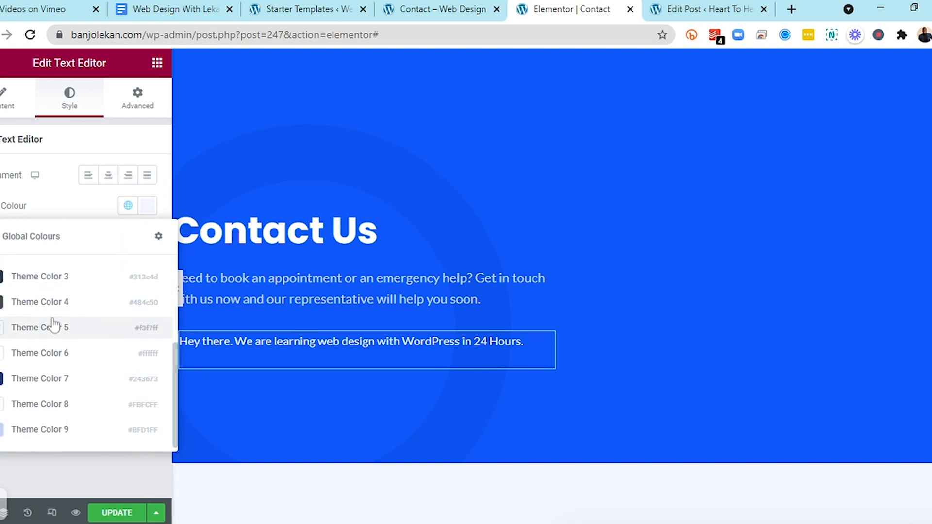
left_click(19, 432)
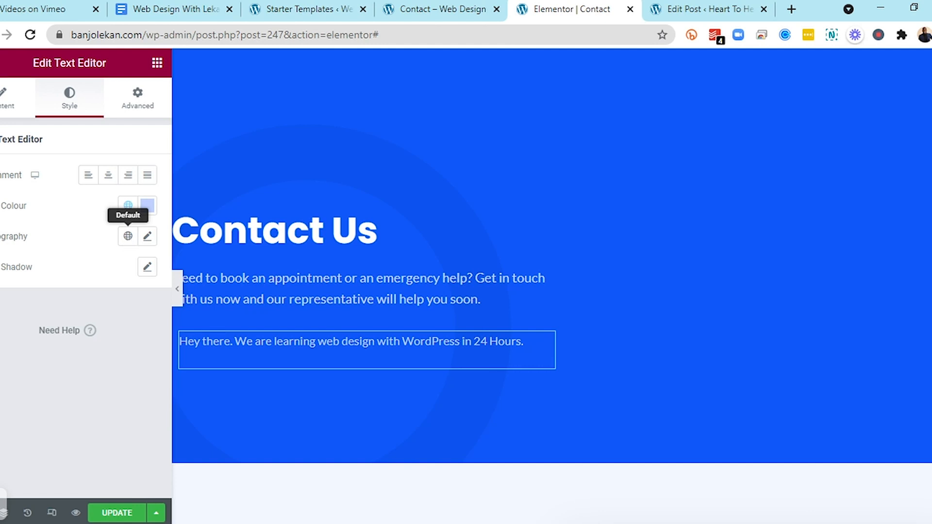
Try the Secondary, Text and Accent global fonts on the paragraph's typography
left_click(127, 236)
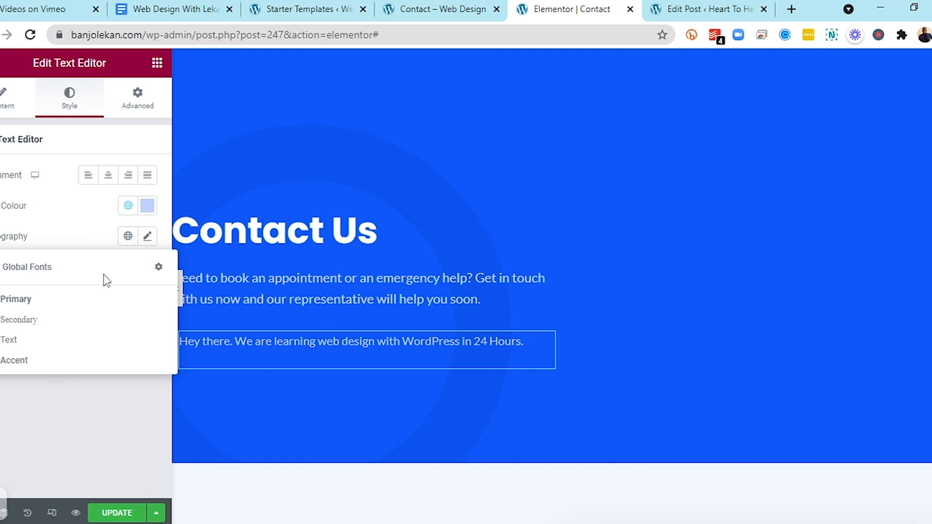
left_click(147, 238)
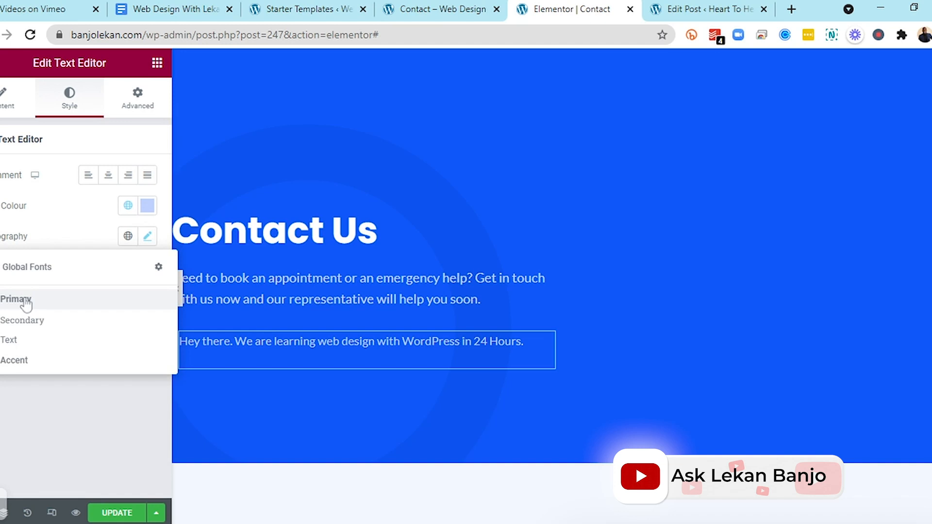
left_click(20, 299)
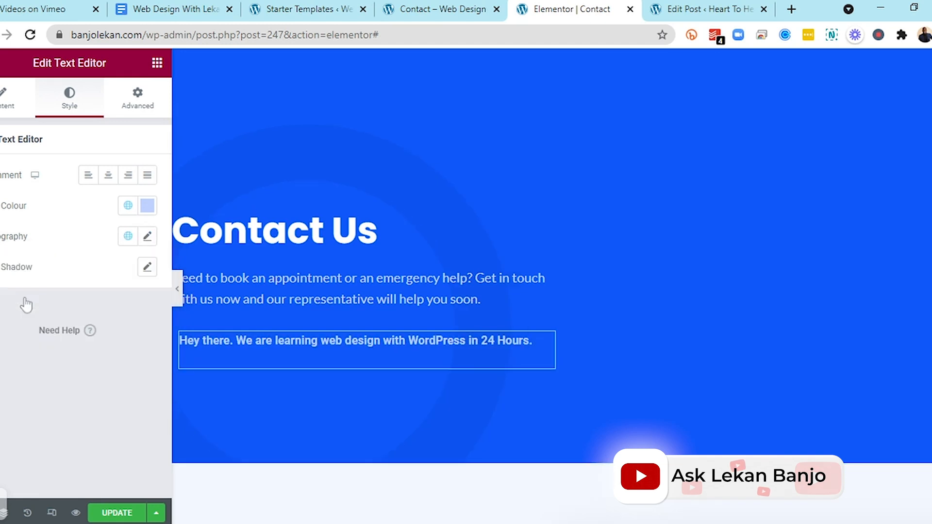
left_click(125, 236)
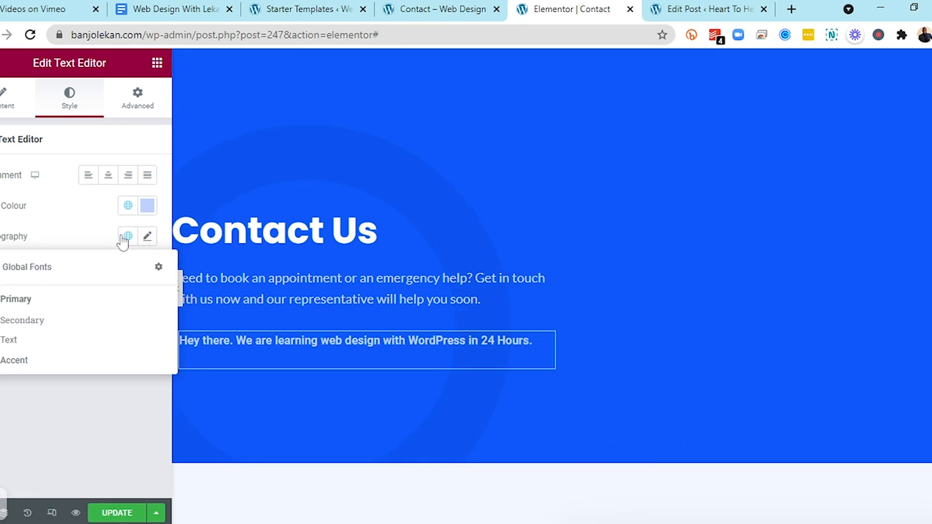
left_click(38, 321)
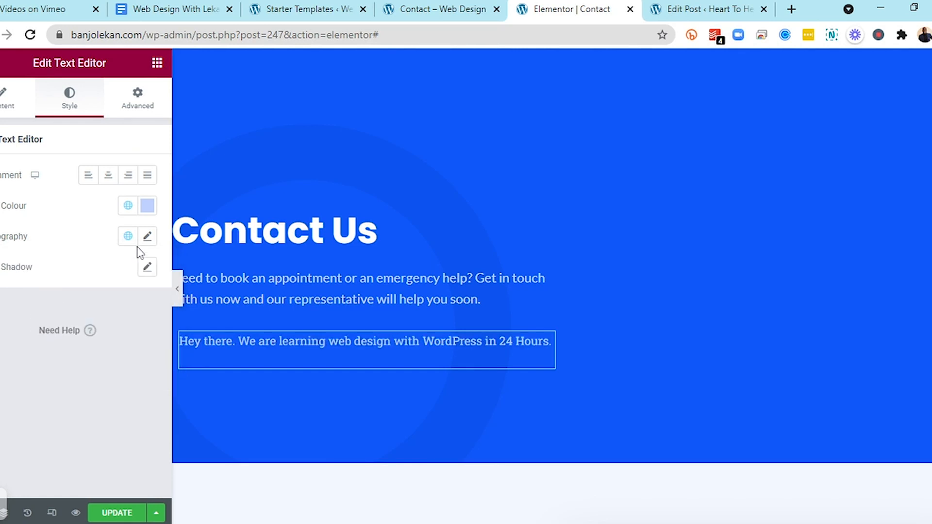
left_click(128, 237)
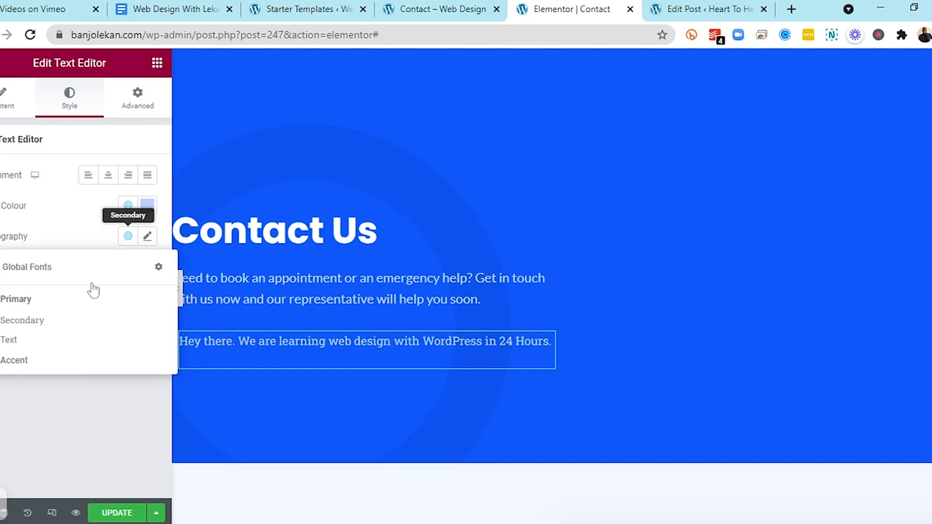
left_click(41, 344)
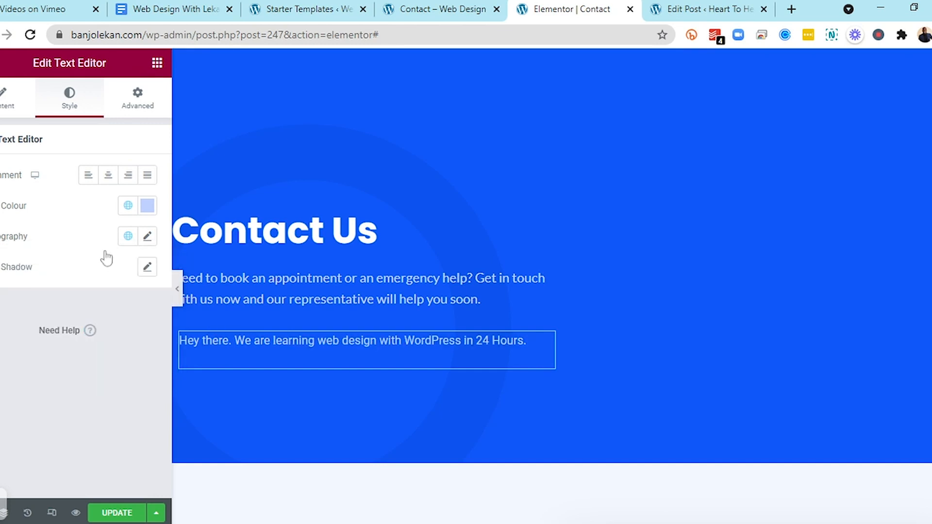
left_click(127, 237)
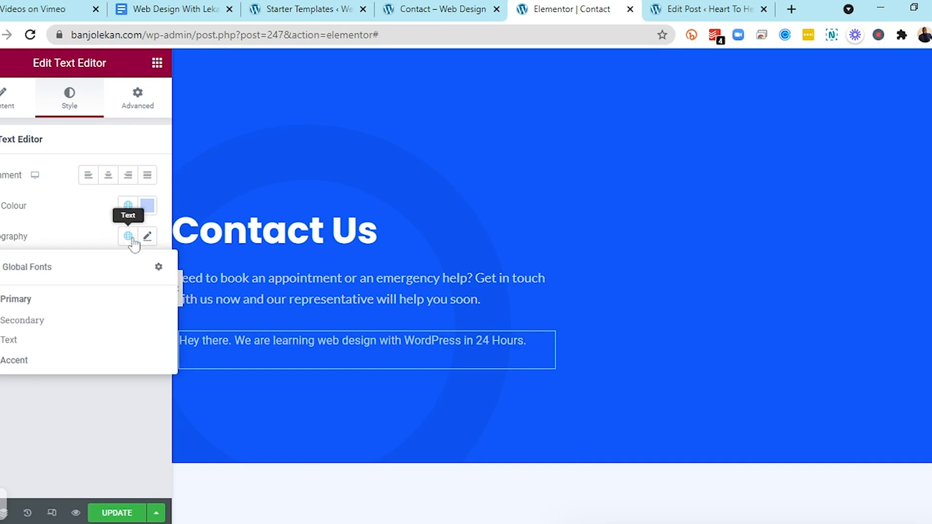
left_click(28, 364)
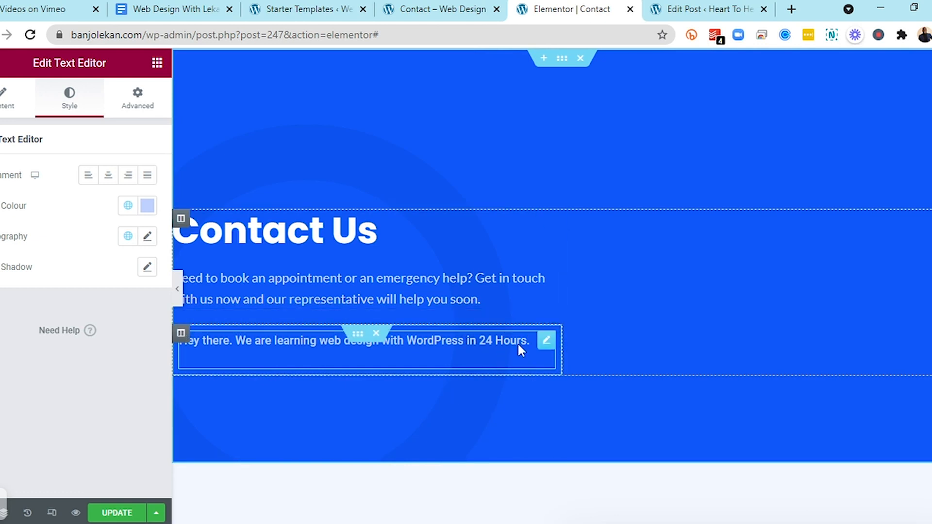
Set the paragraph's custom typography font family to Lato
left_click(145, 241)
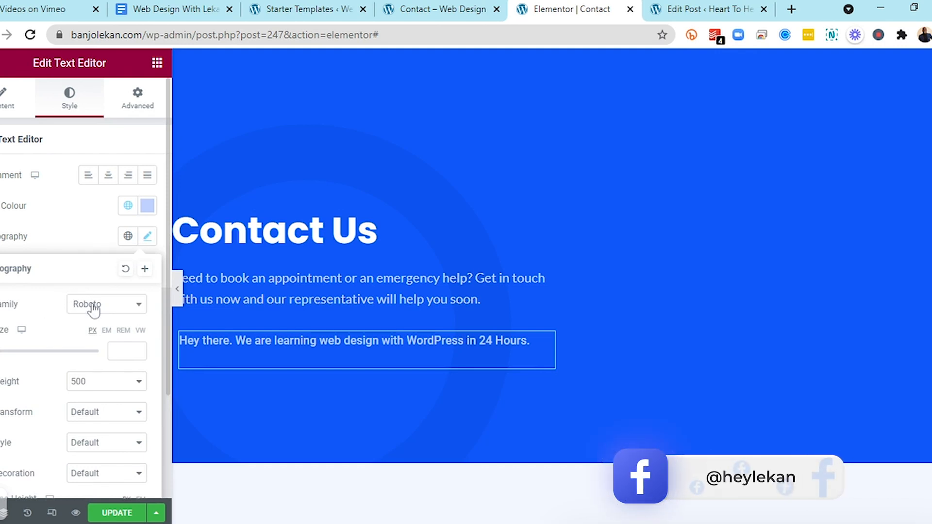
left_click(118, 306)
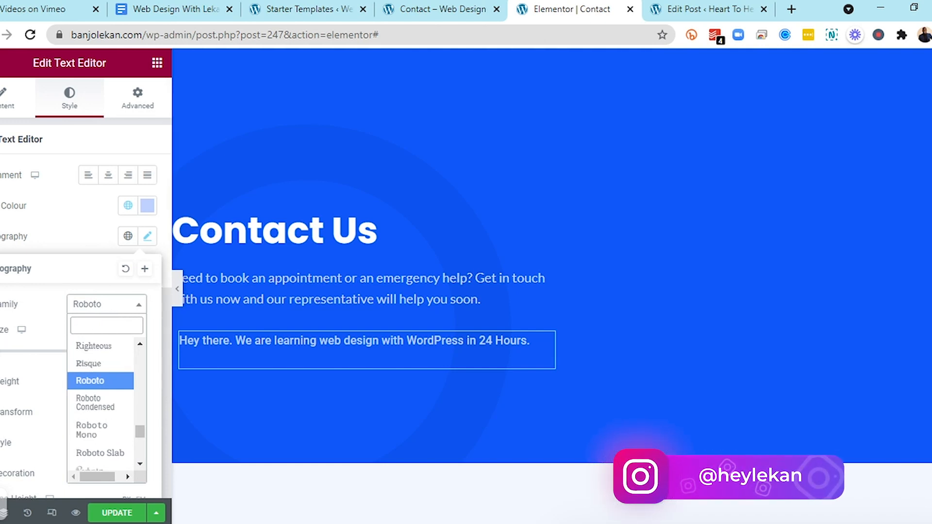
type("poppi")
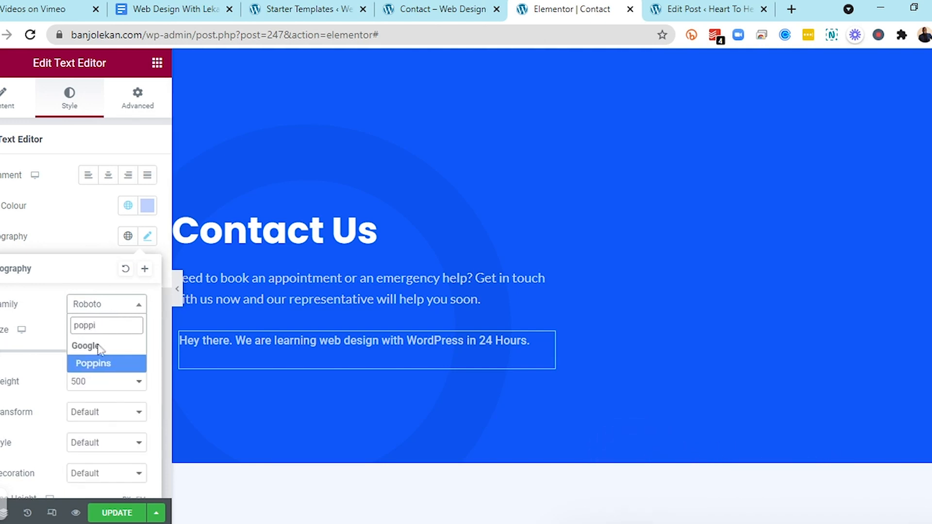
left_click(97, 369)
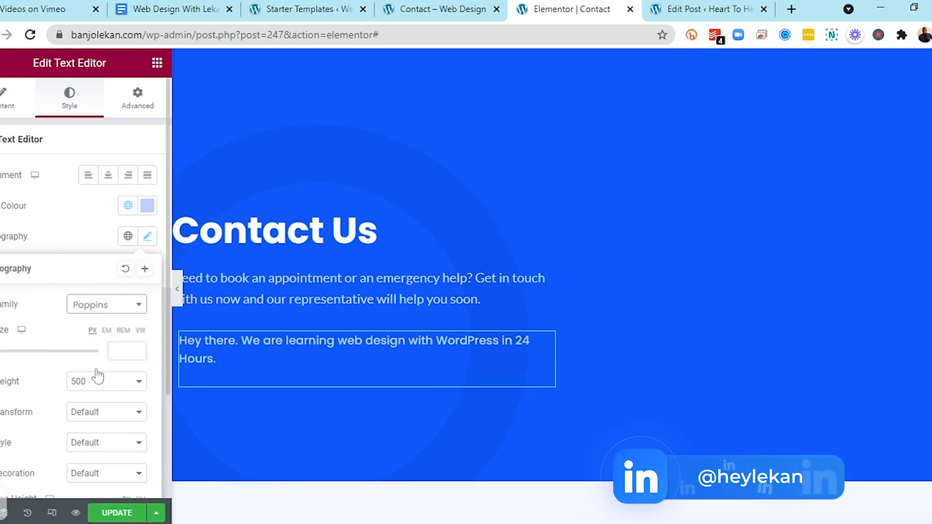
left_click(112, 309)
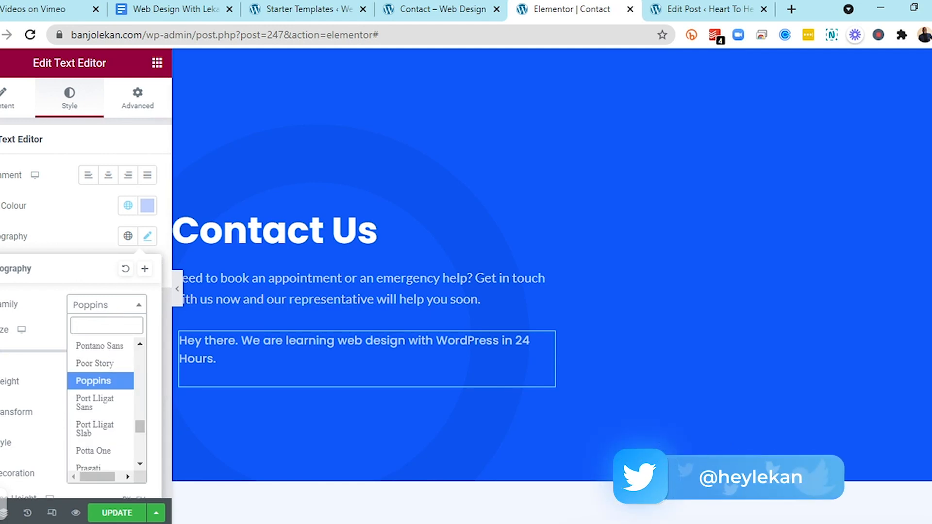
type("lato")
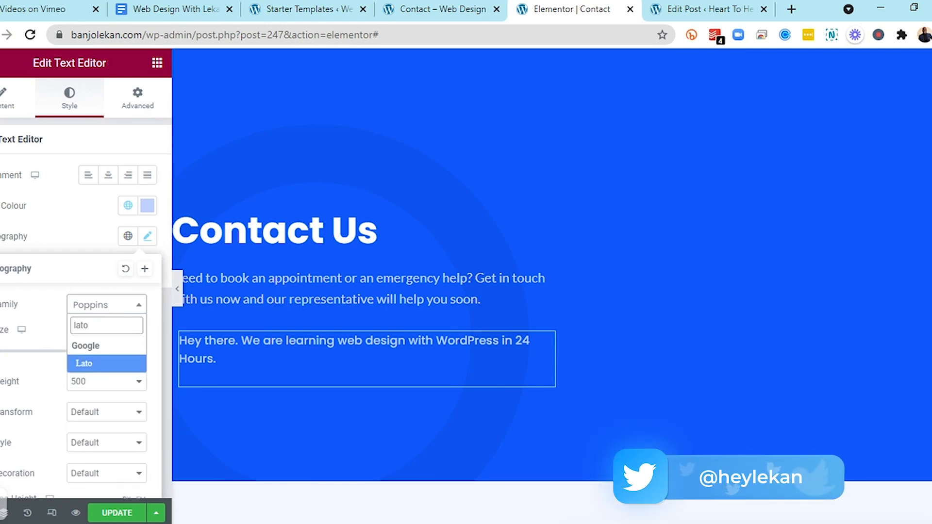
left_click(94, 368)
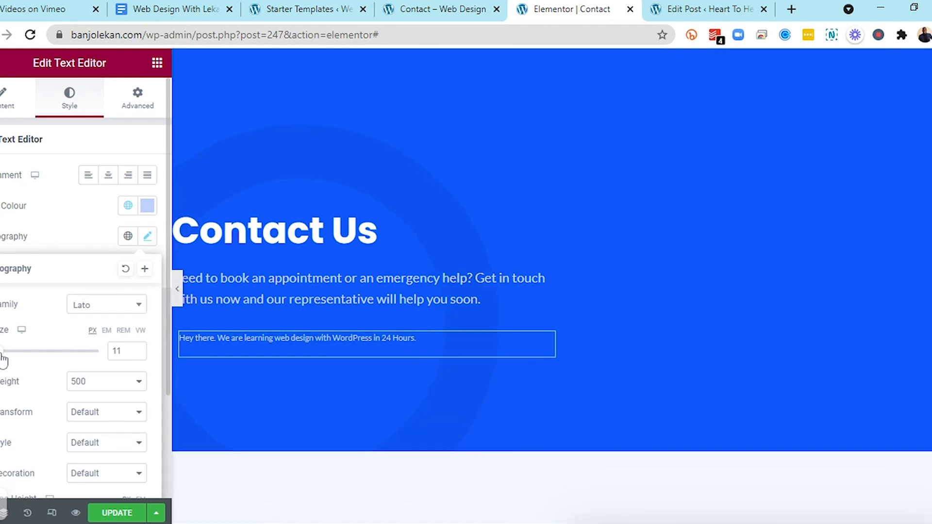
Set the paragraph's font size to 17 px
mouse_move(3, 362)
left_mouse_down()
mouse_move(59, 358)
mouse_move(2, 360)
left_mouse_up()
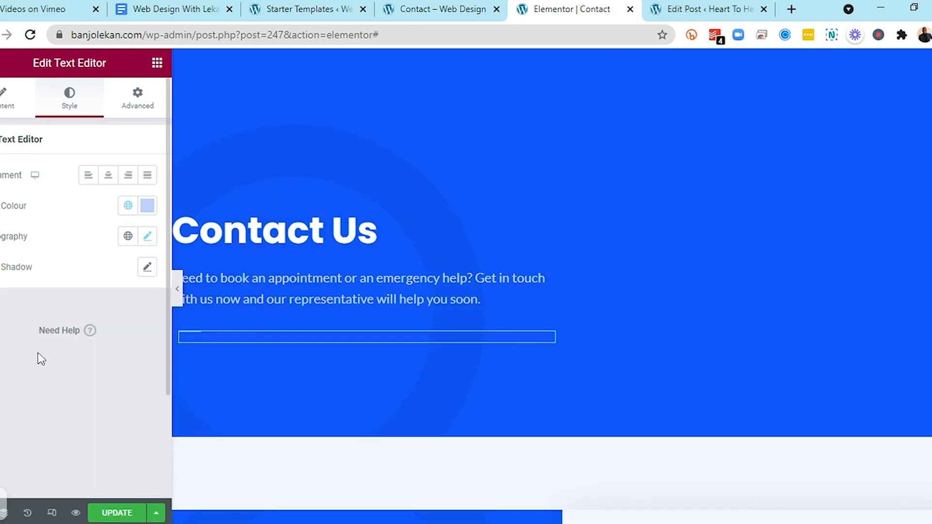
left_click(147, 237)
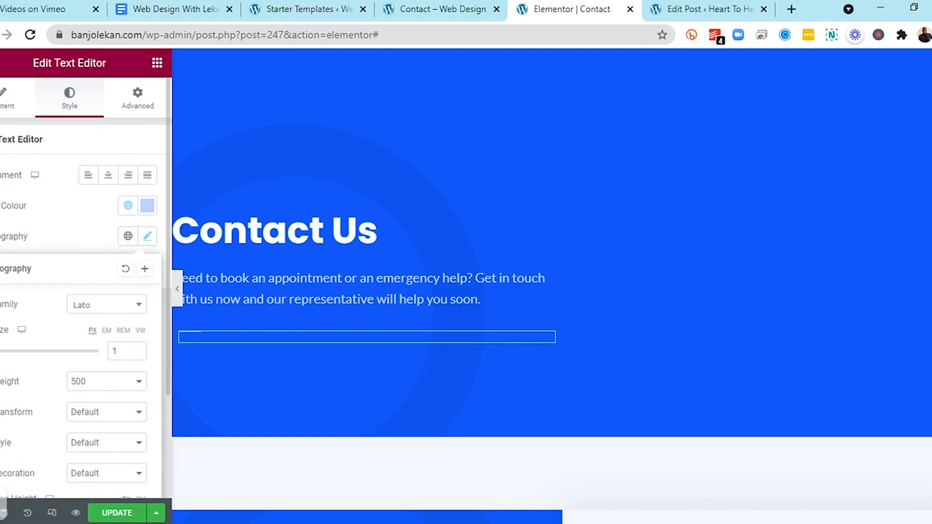
left_click(7, 351)
left_click_drag(7, 355, 1, 354)
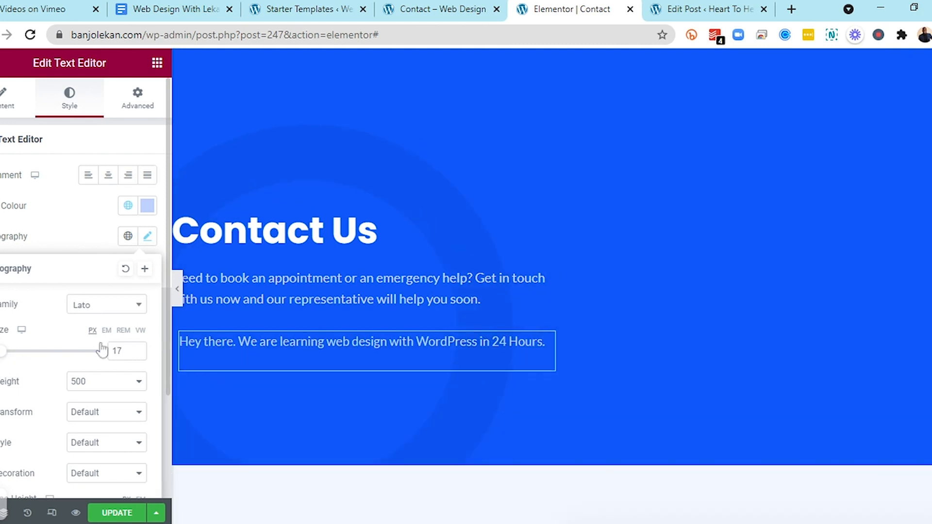
left_click(135, 353)
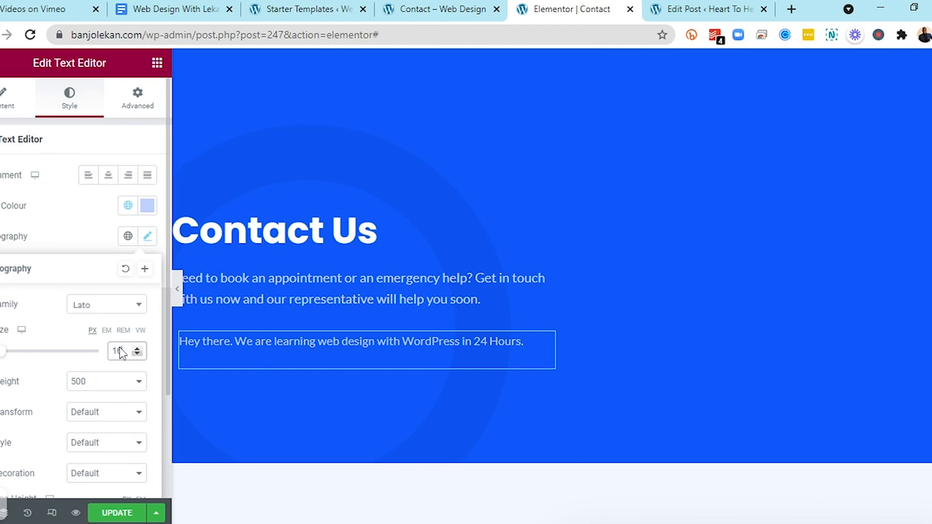
key("Down")
key("Down")
key("Down")
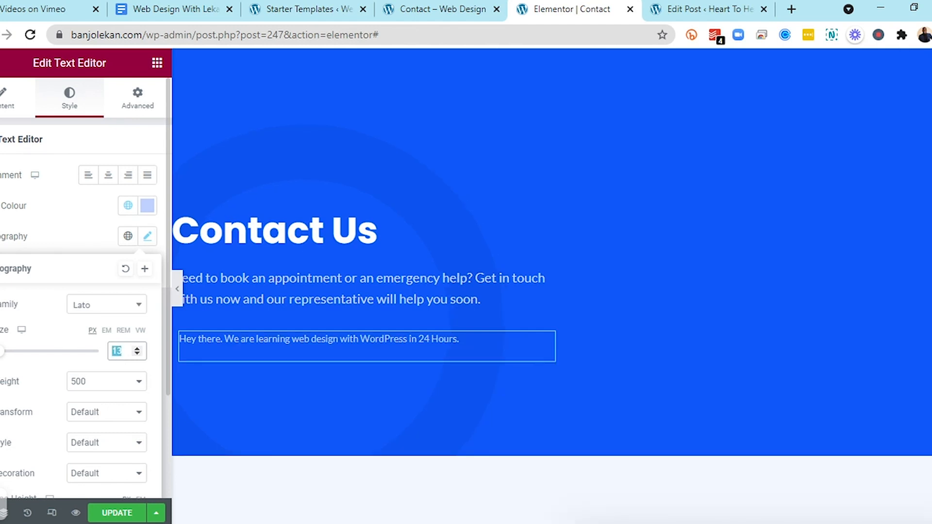
type("20")
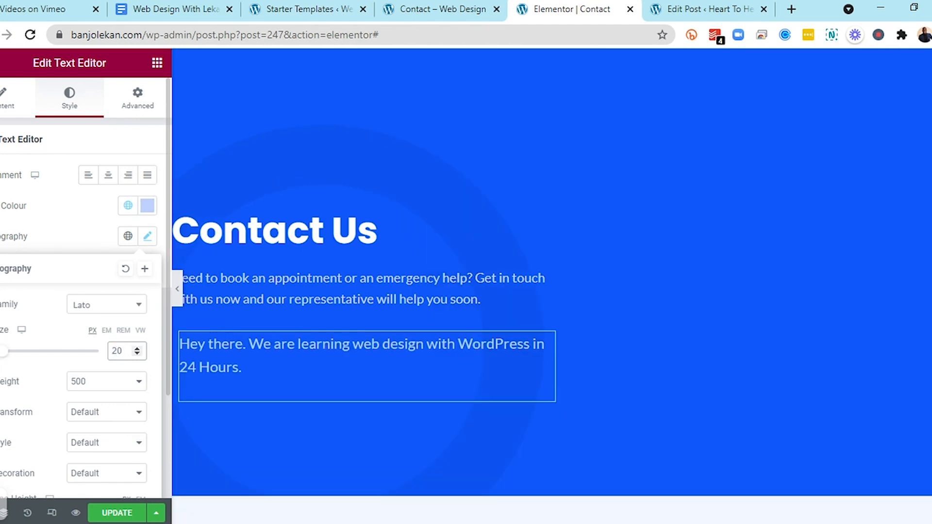
key("BackSpace")
key("BackSpace")
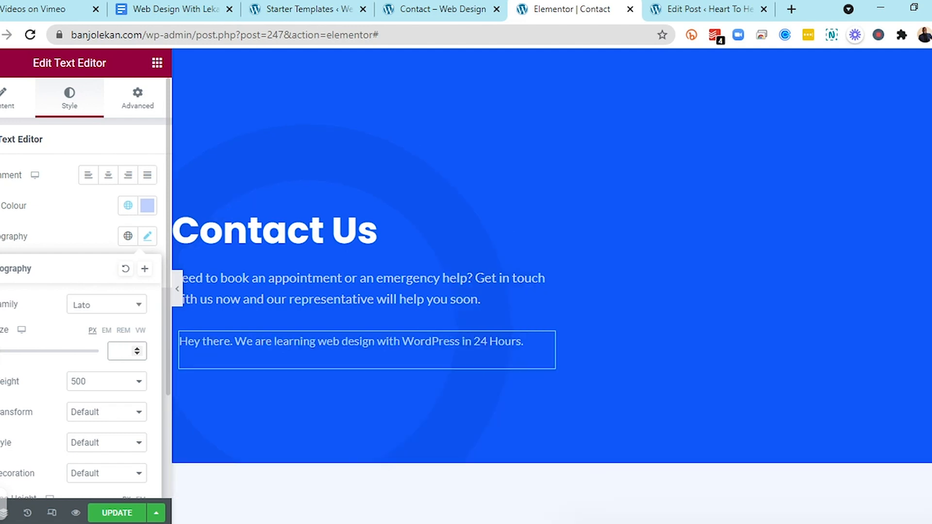
type("18")
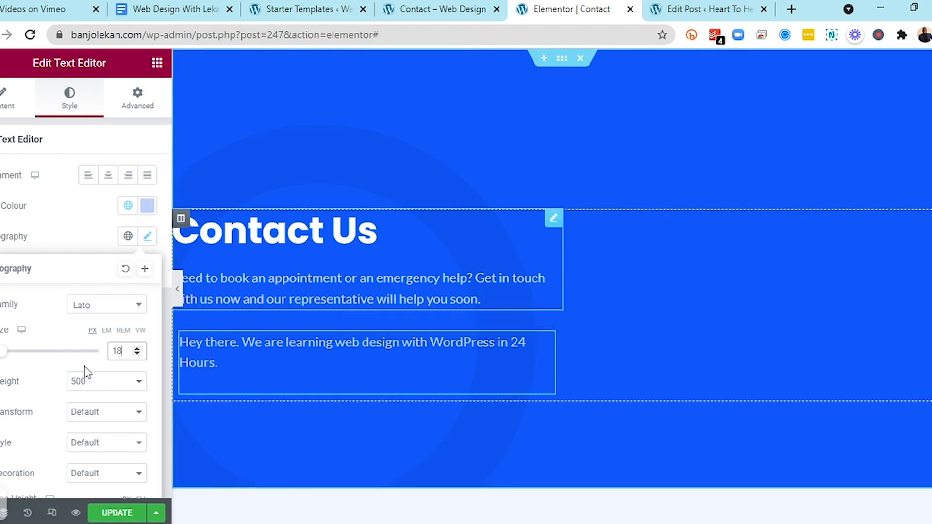
key("Down")
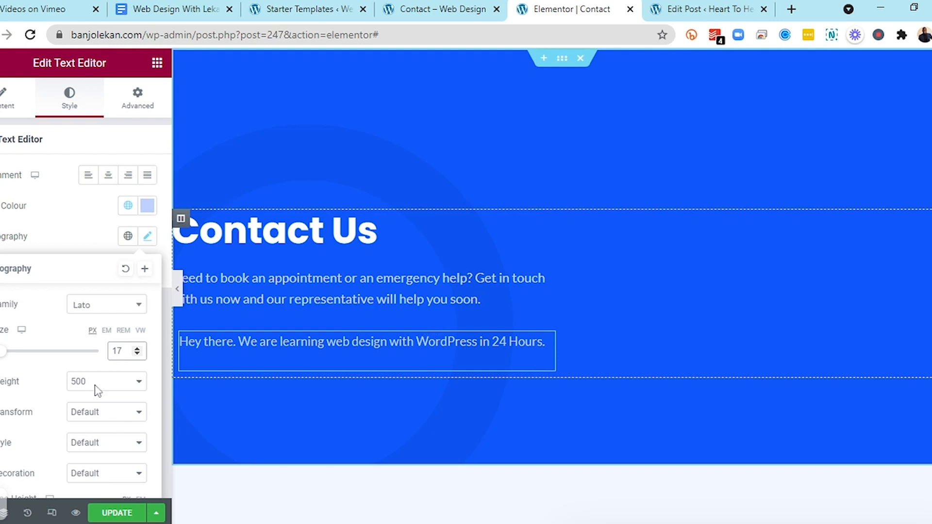
Browse the remaining typography options and return to the widgets panel
left_click(32, 416)
scroll(47, 432, "down", 3)
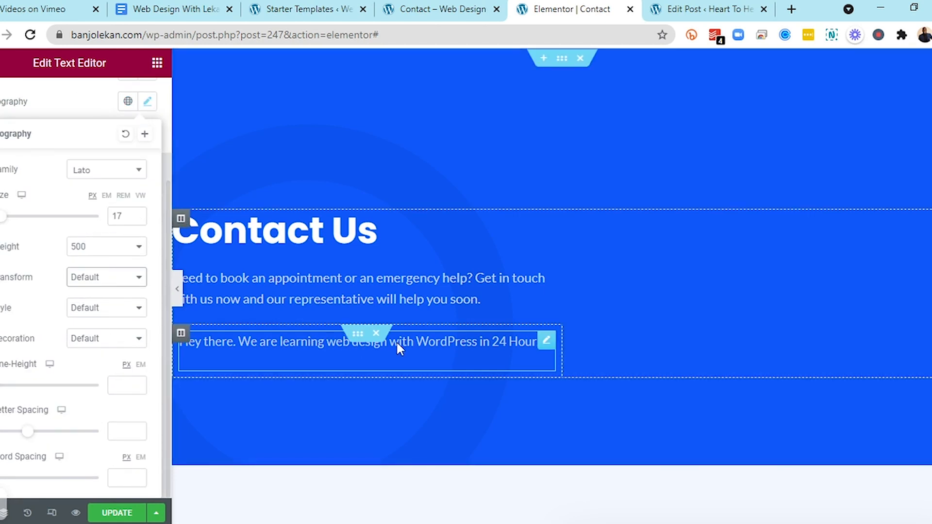
left_click(1, 63)
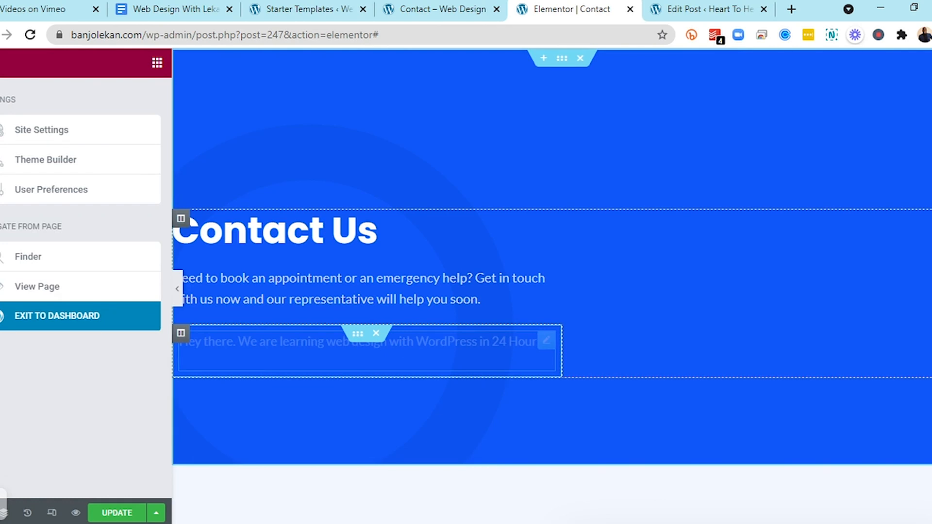
left_click(157, 63)
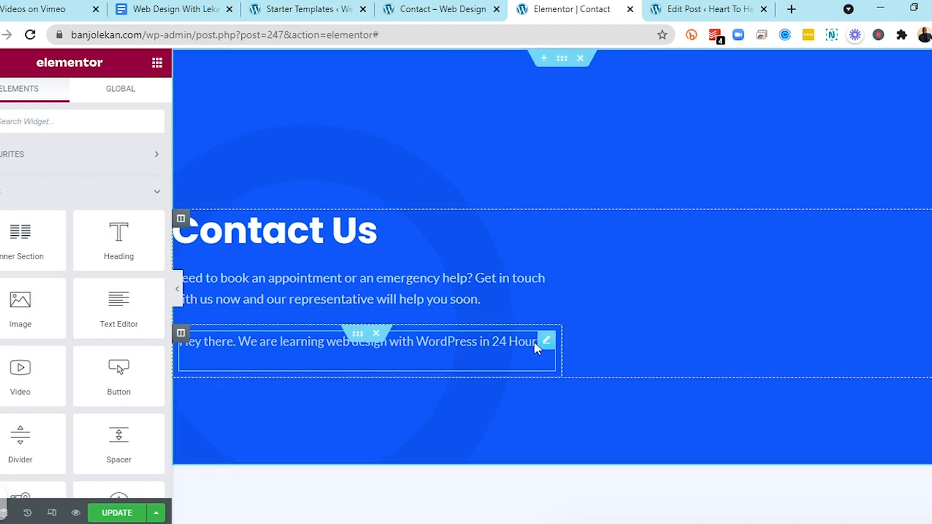
Delete the added paragraph widget and its empty section from the Contact Us hero
right_click(550, 353)
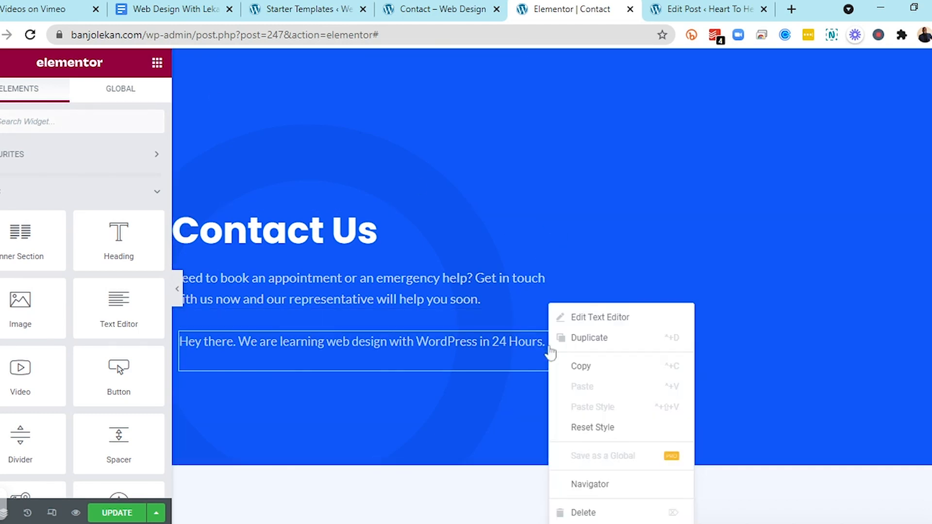
left_click(582, 512)
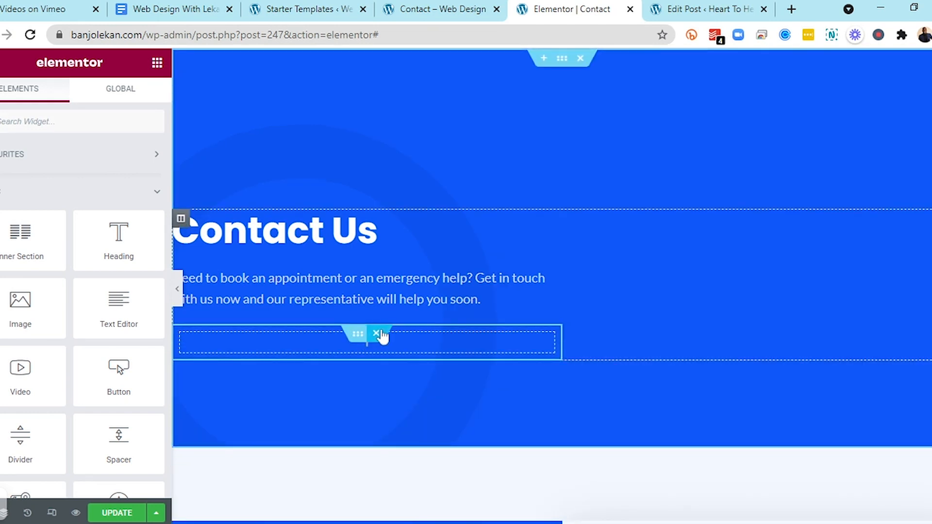
left_click(376, 334)
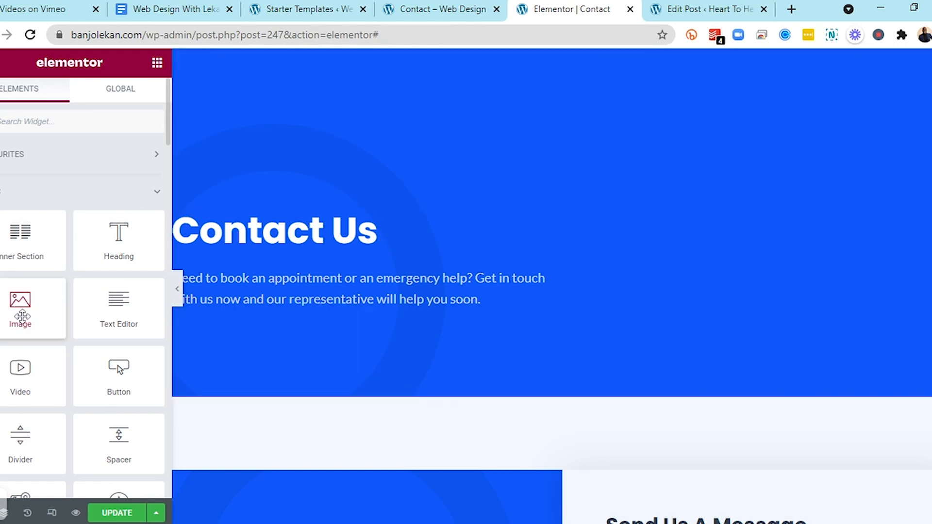
Scroll through the Contact page sections and try dragging widgets over them without dropping
scroll(290, 361, "down", 9)
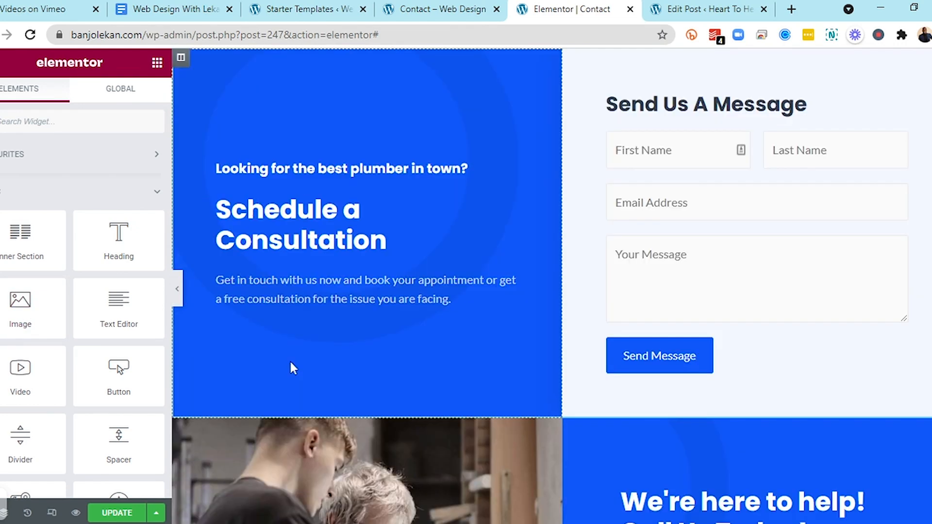
scroll(290, 361, "down", 4)
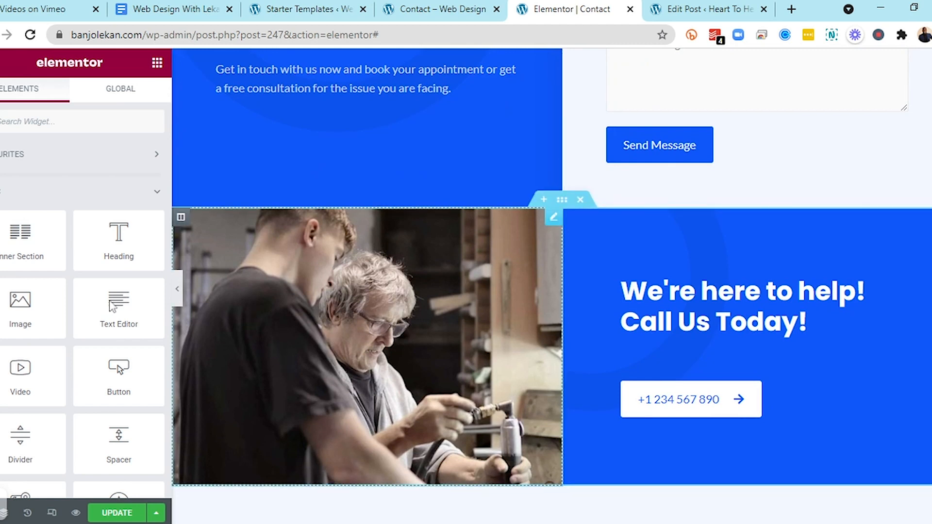
left_click_drag(90, 296, 432, 177)
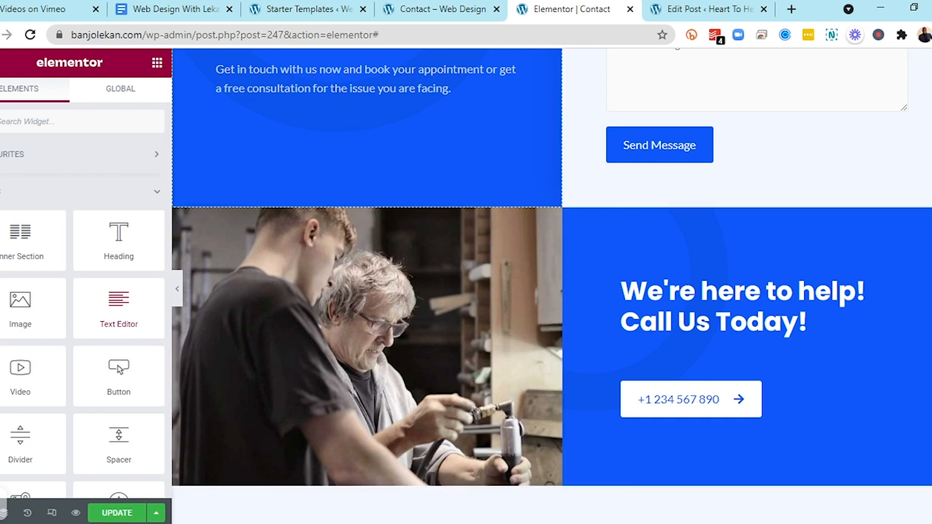
scroll(406, 157, "up", 2)
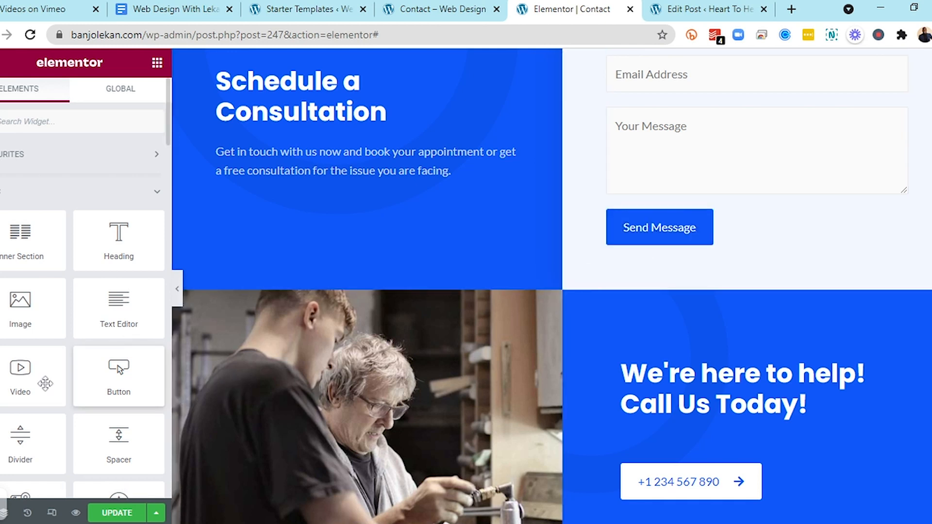
scroll(30, 427, "down", 2)
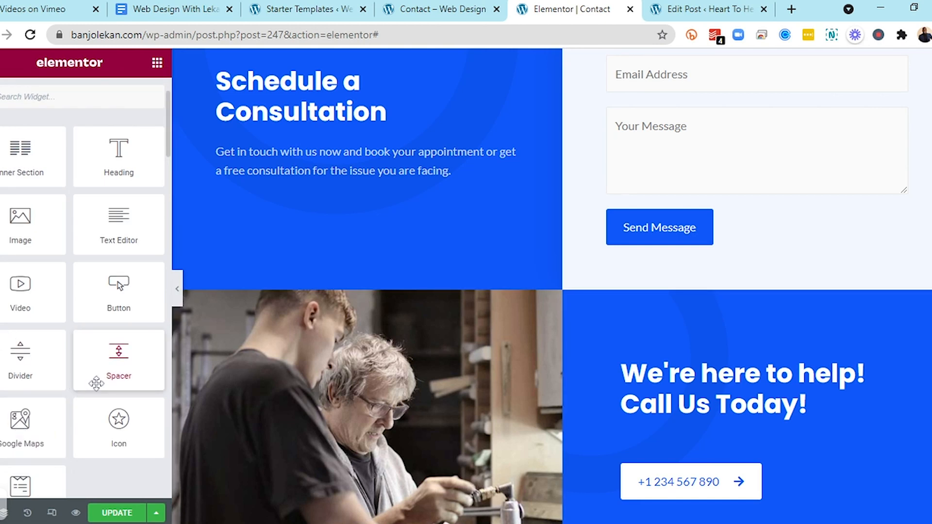
left_click_drag(118, 371, 375, 192)
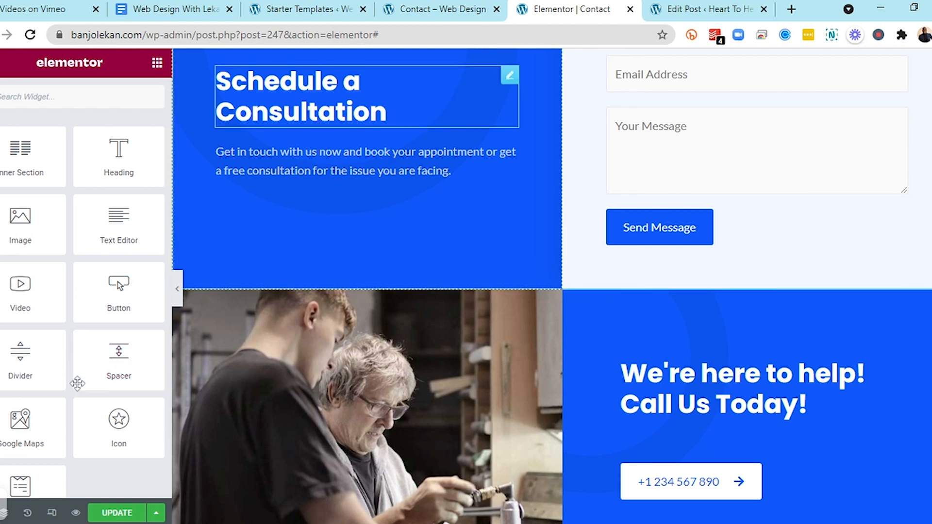
Browse the widgets list and scroll back through the page sections
scroll(17, 459, "down", 3)
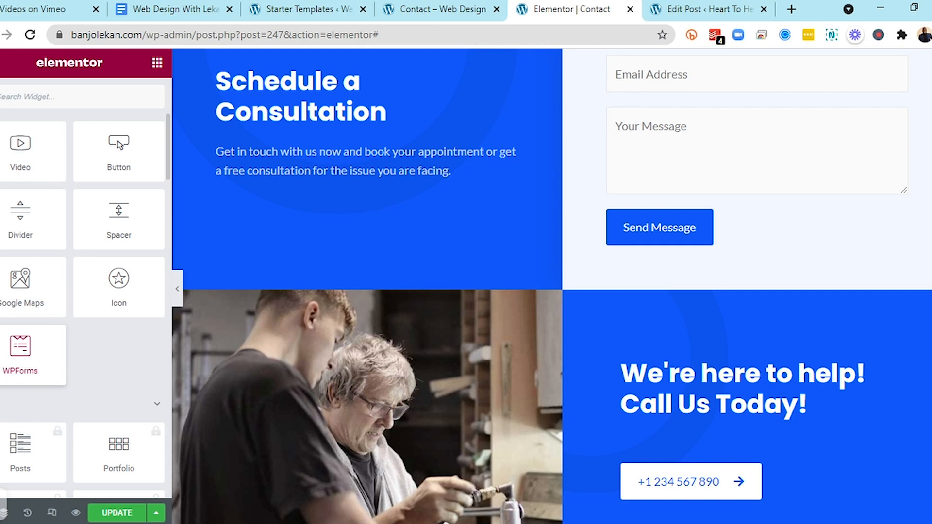
scroll(58, 359, "down", 7)
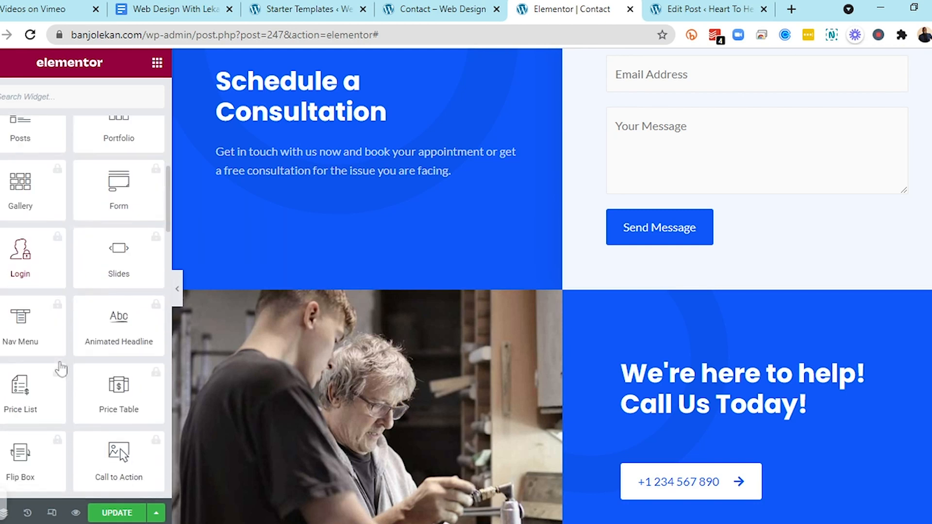
scroll(61, 369, "down", 4)
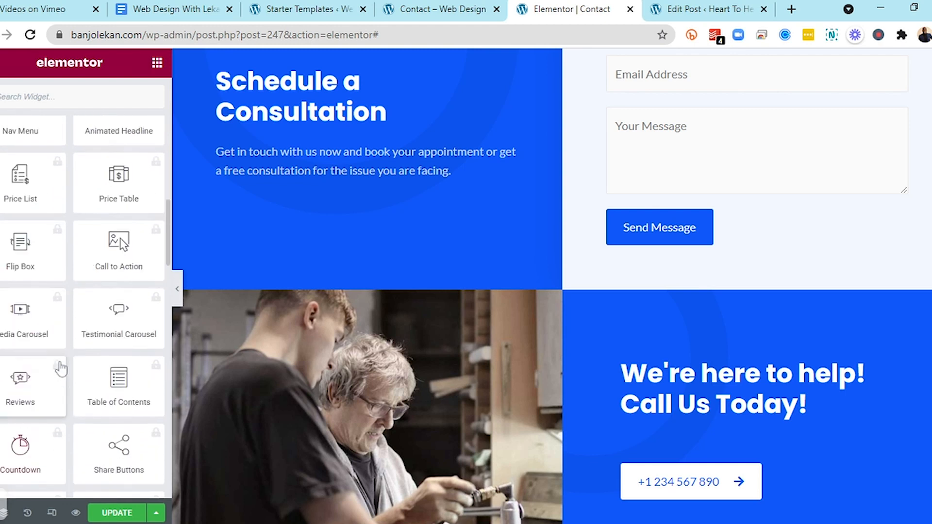
scroll(61, 369, "up", 10)
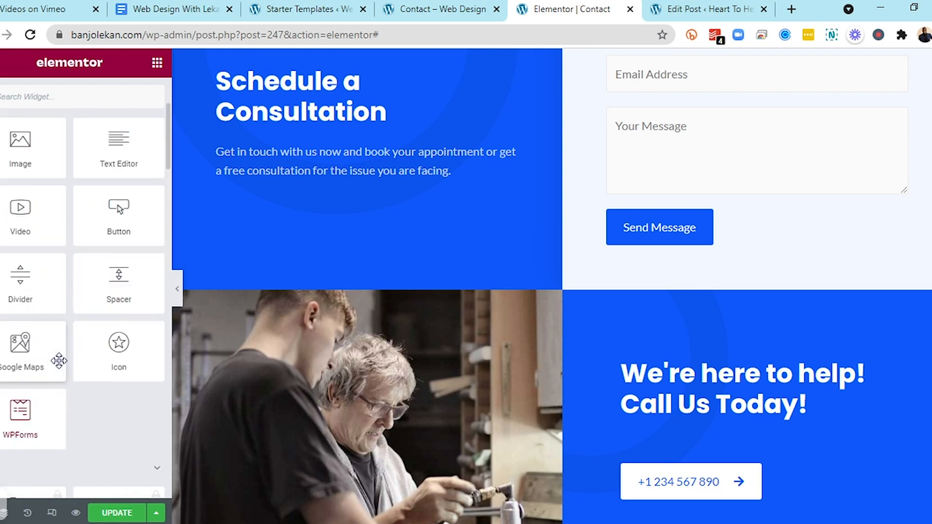
scroll(58, 360, "down", 5)
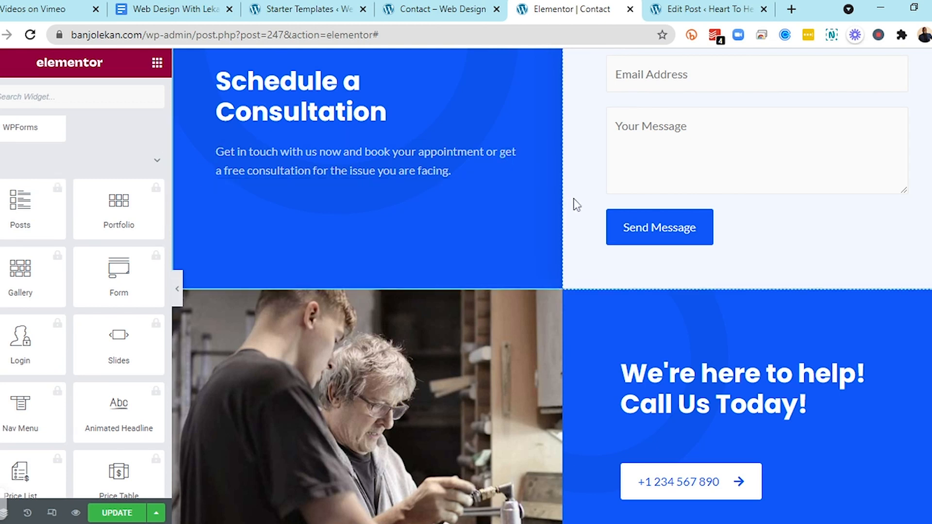
scroll(576, 204, "down", 2)
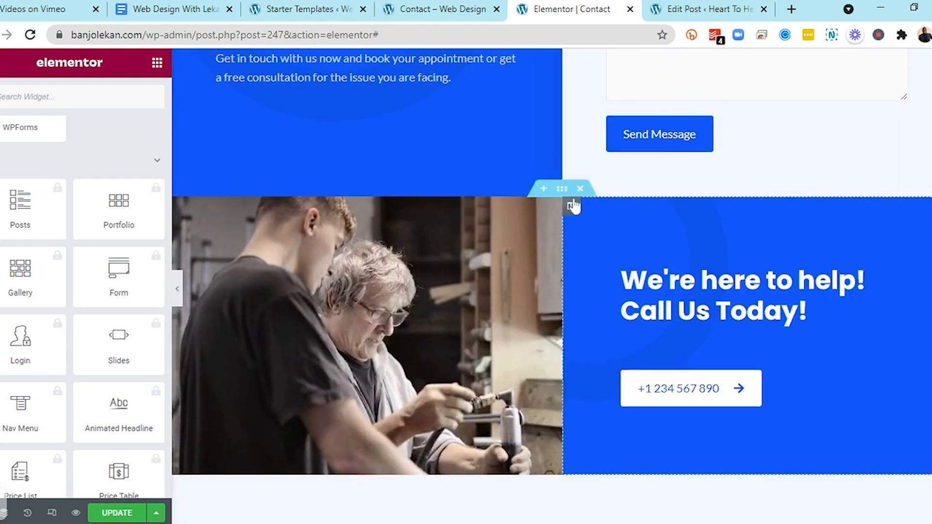
scroll(575, 204, "up", 5)
scroll(575, 206, "up", 9)
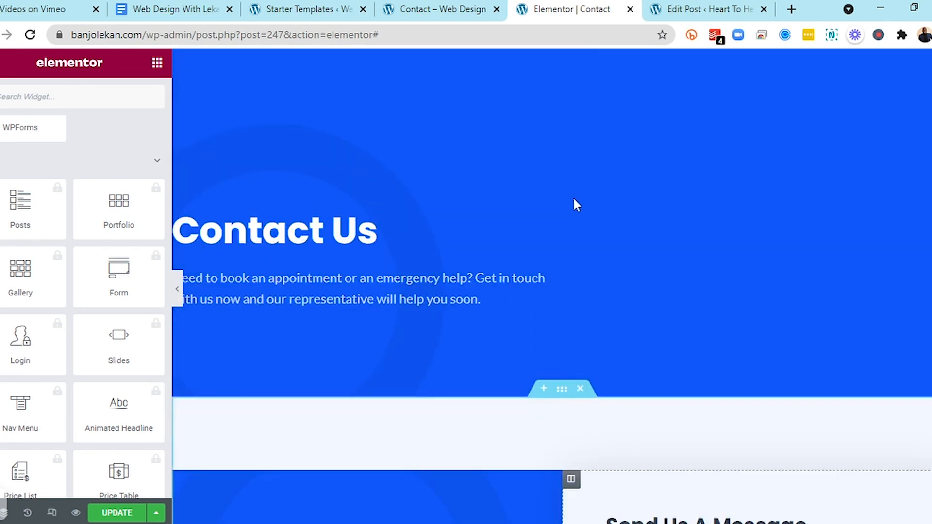
scroll(574, 200, "down", 6)
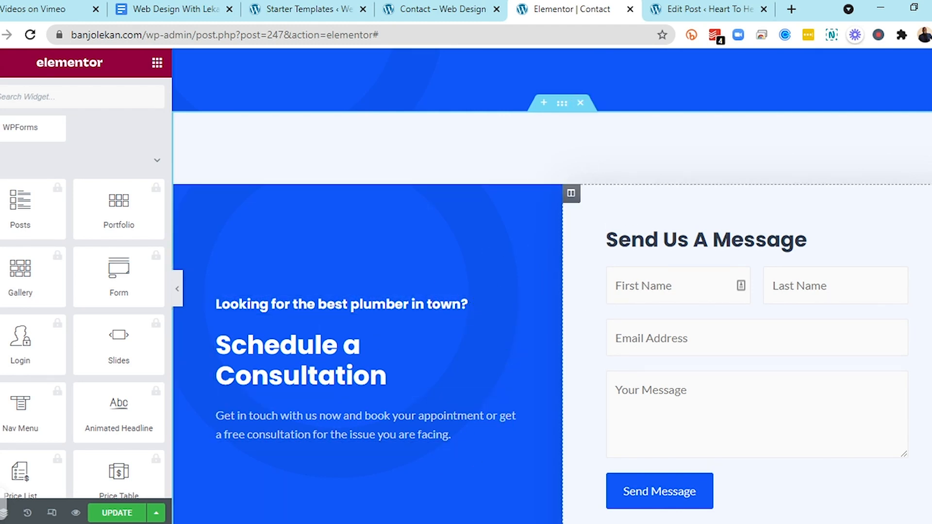
Delete the section below the Contact Us hero, then undo the deletion
left_click(581, 103)
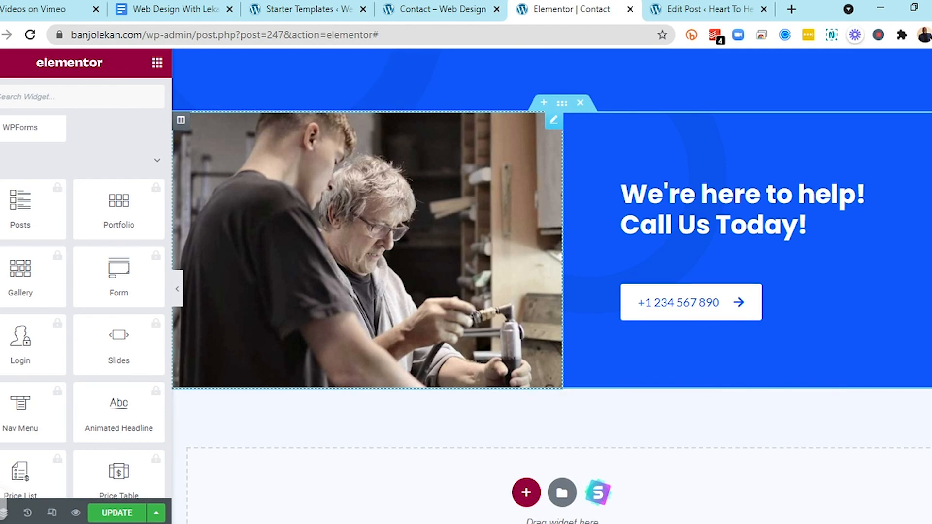
key("ctrl+z")
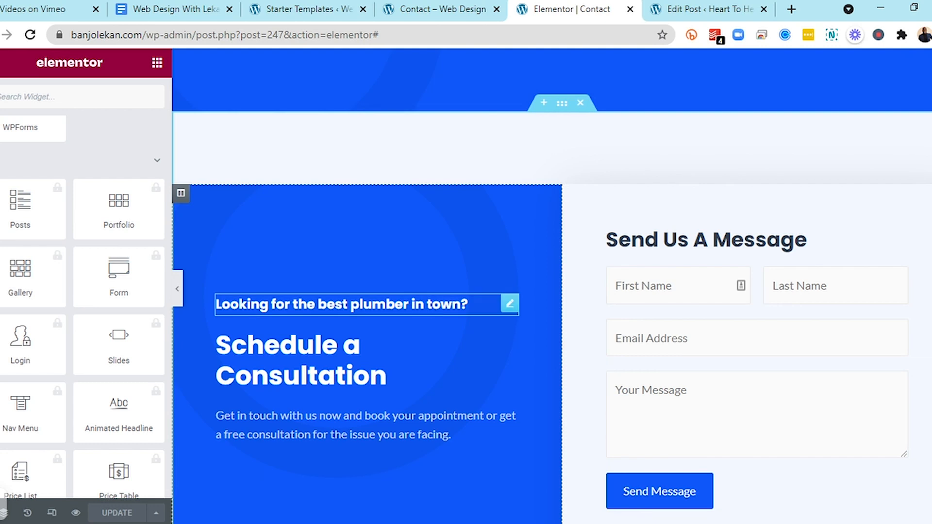
Change the subheading text to 'Looking for the best web designer in town?'
left_click(468, 304)
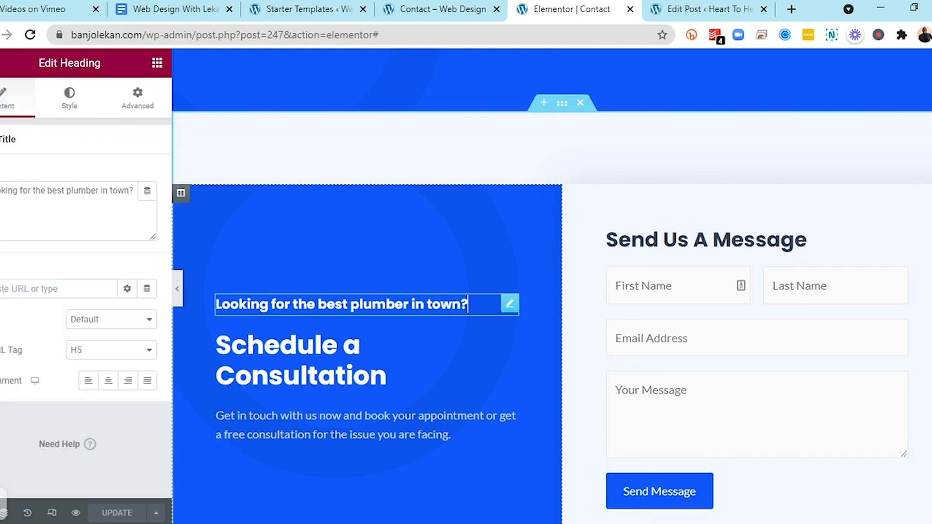
left_click(98, 190)
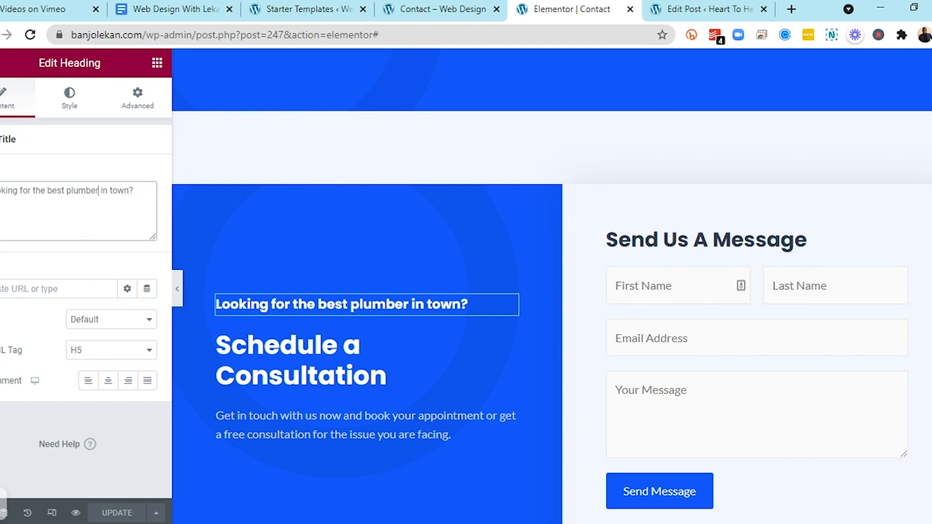
left_click_drag(98, 190, 67, 190)
type("web desig")
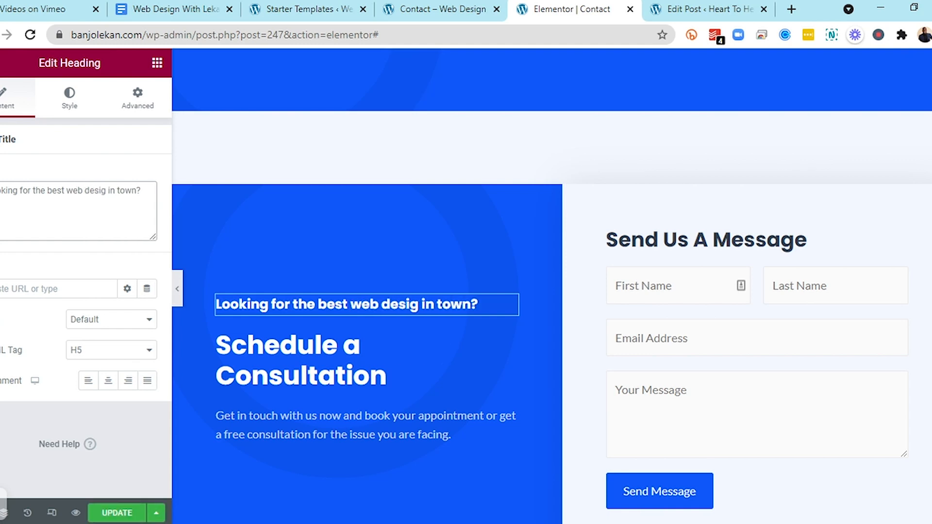
type("ner")
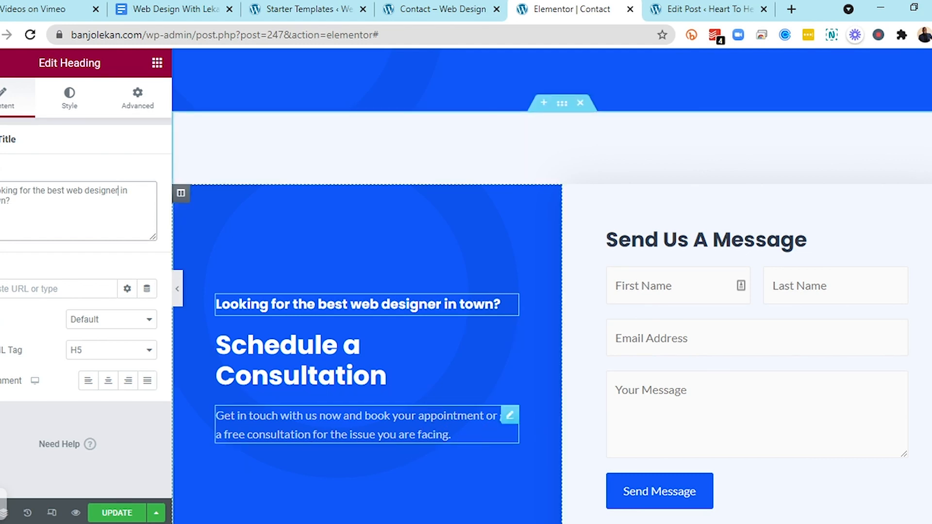
Edit the consultation paragraph to end 'for the web design issue you are facing.' and update the page
left_click(453, 433)
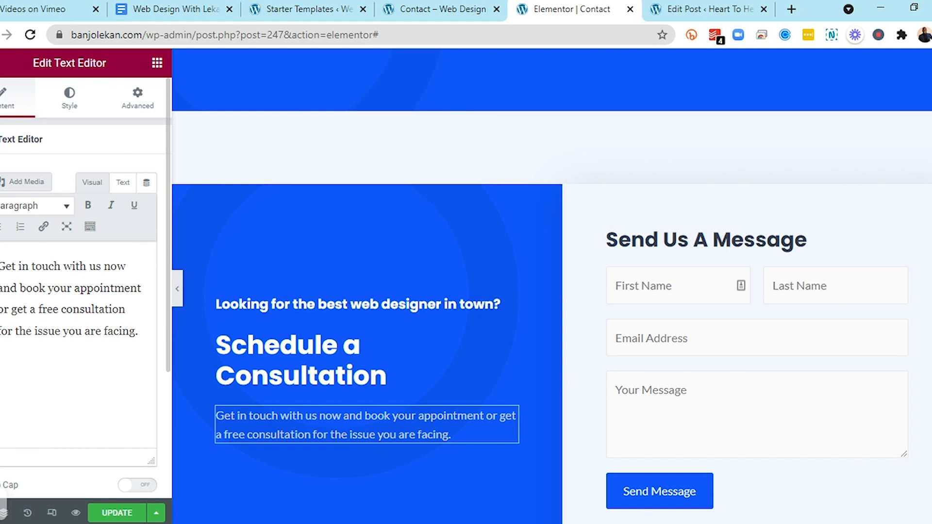
type("wi")
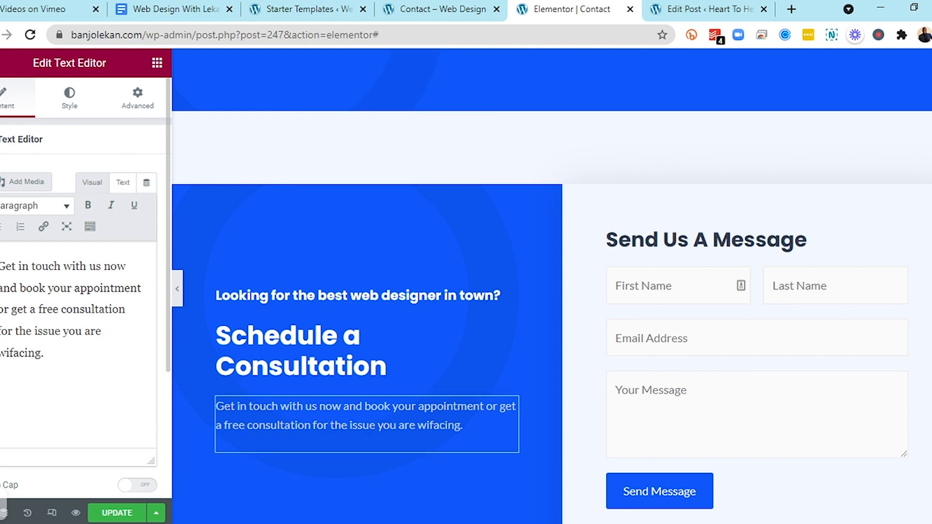
key("BackSpace")
key("BackSpace")
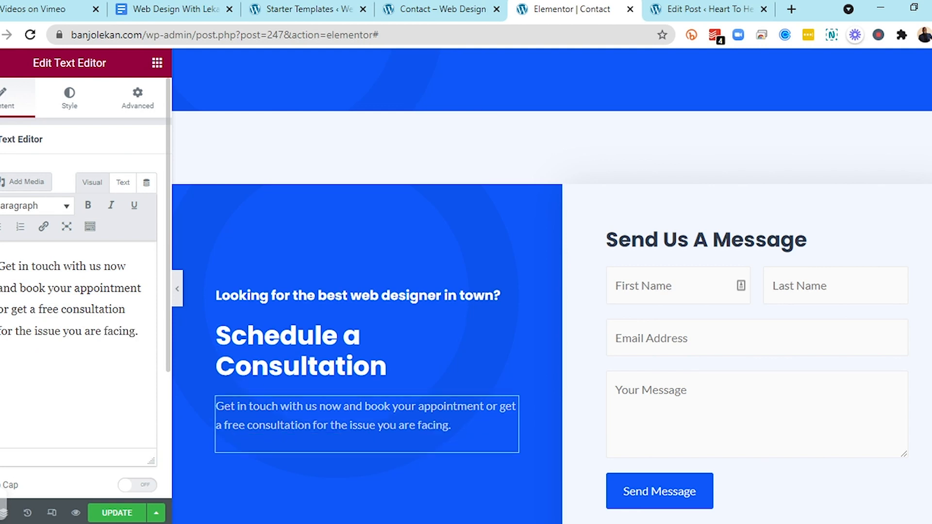
key("Right")
key("Right")
key("Right")
key("Right")
key("Right")
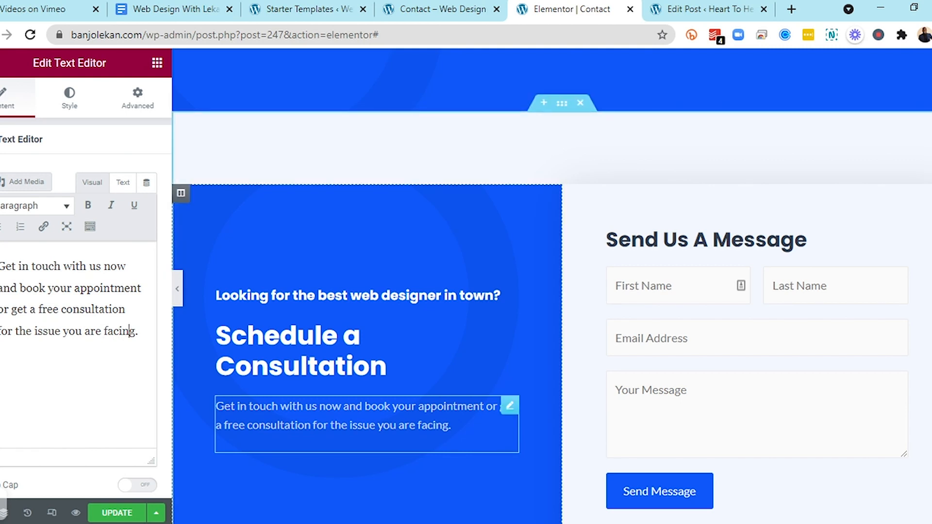
key("Right")
key("Right")
type("web design")
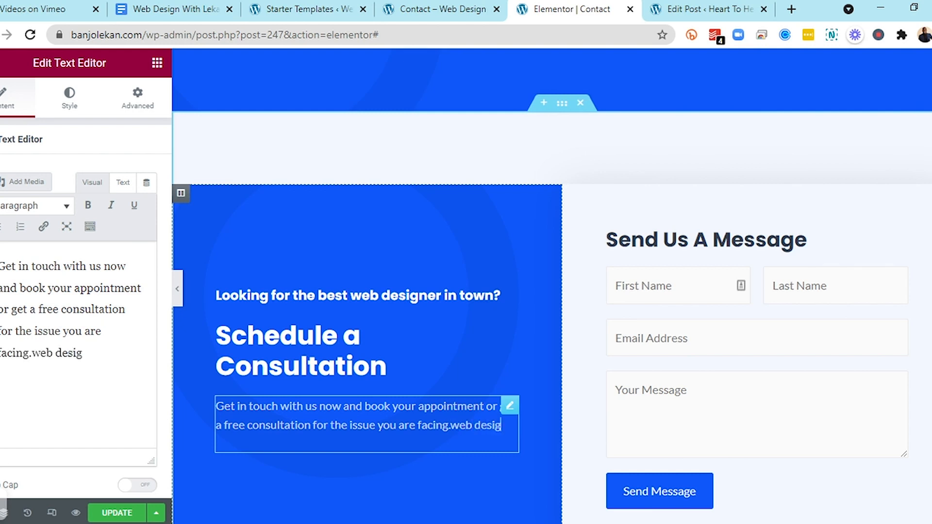
key("shift+Left")
key("shift+Left")
key("shift+Left")
key("shift+Left")
key("shift+Left")
key("shift+Left")
key("shift+Left")
key("shift+Left")
key("shift+Left")
key("shift+Left")
key("ctrl+c")
key("BackSpace")
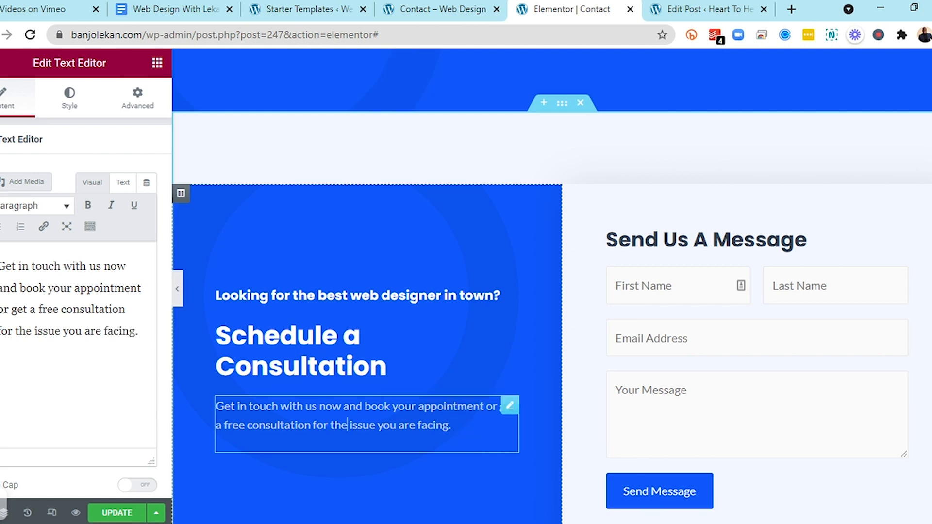
key("ctrl+v")
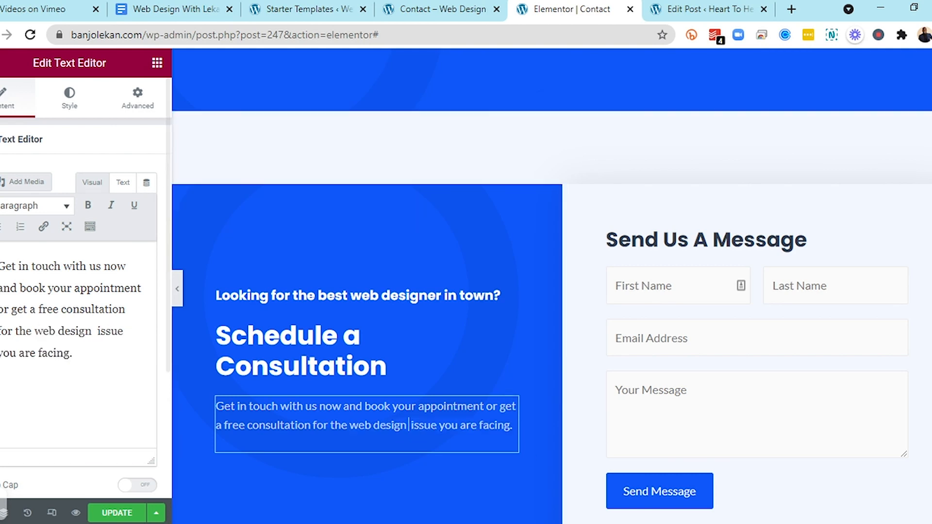
left_click(119, 512)
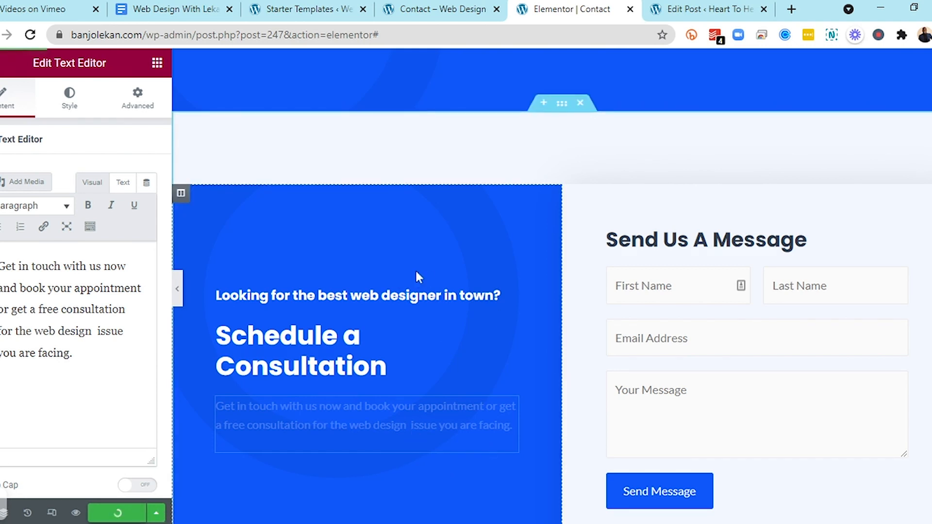
Replace the workshop photo beside 'We're here to help! Call Us Today!' with the '2022' stars image from Free Images
scroll(418, 277, "down", 7)
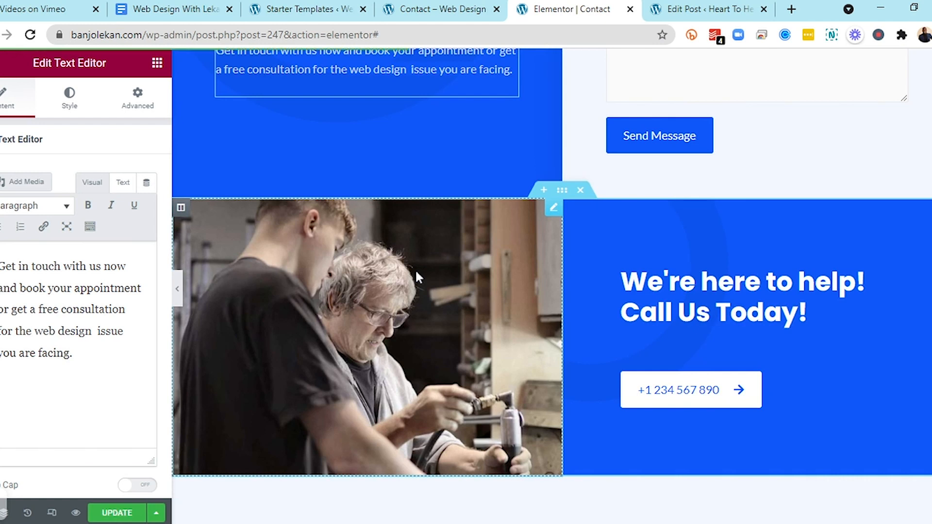
left_click(553, 219)
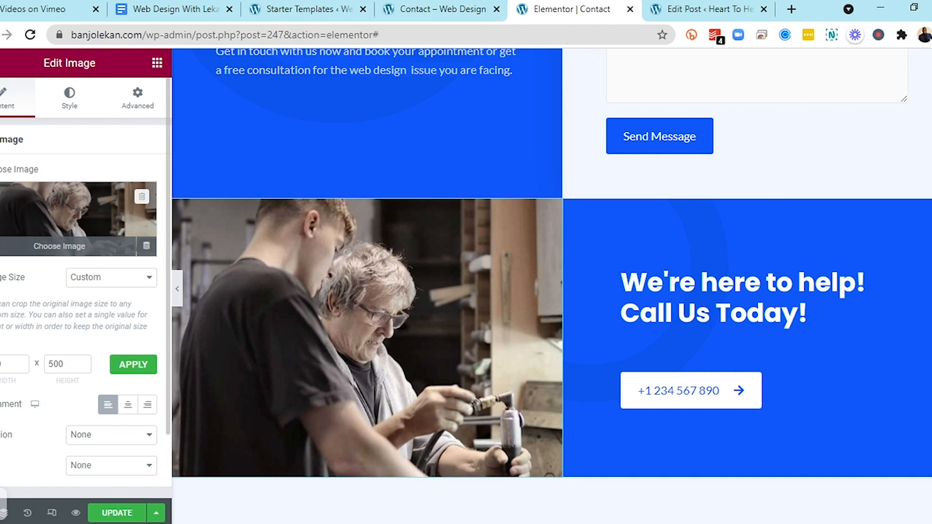
left_click(53, 213)
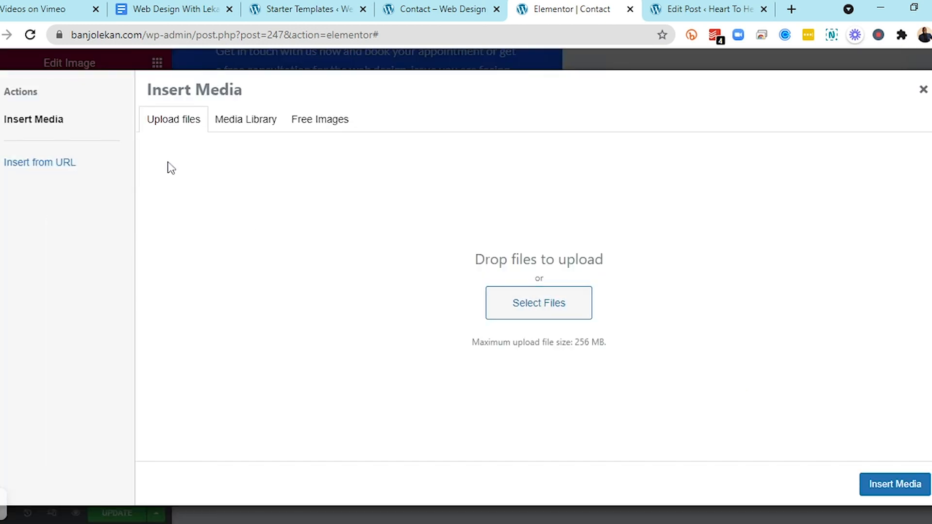
left_click(239, 135)
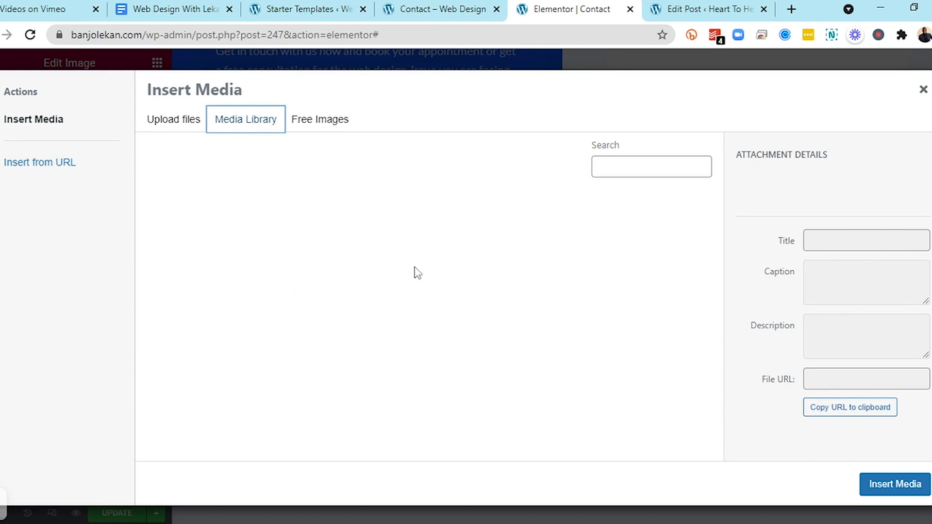
left_click(324, 128)
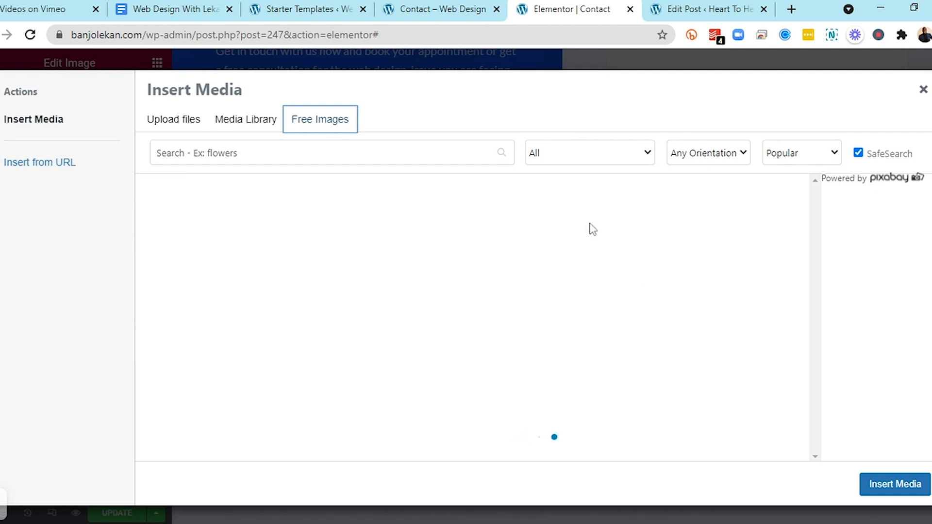
left_click(301, 153)
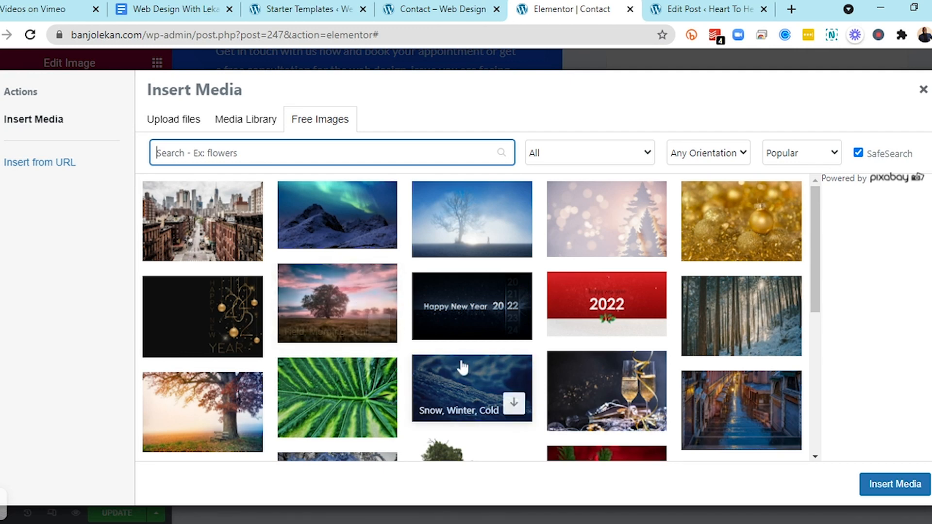
scroll(464, 367, "down", 2)
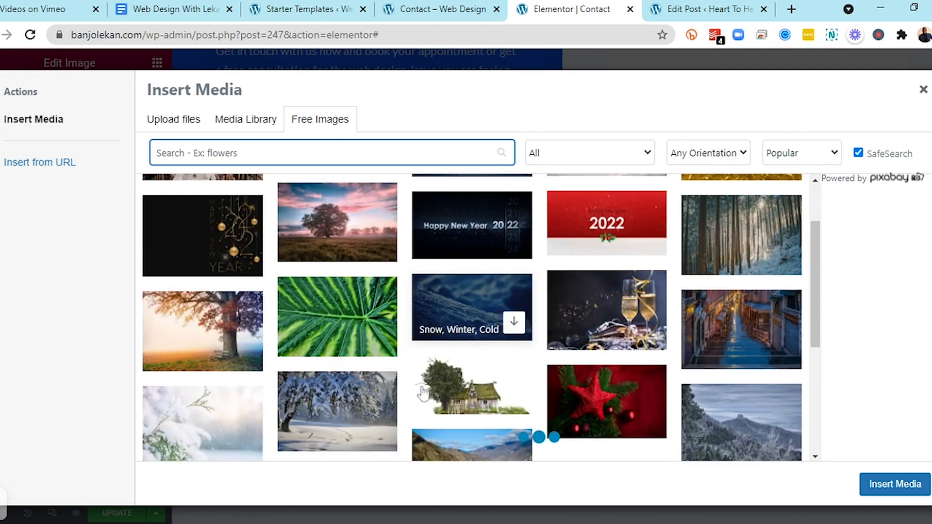
scroll(620, 311, "down", 1)
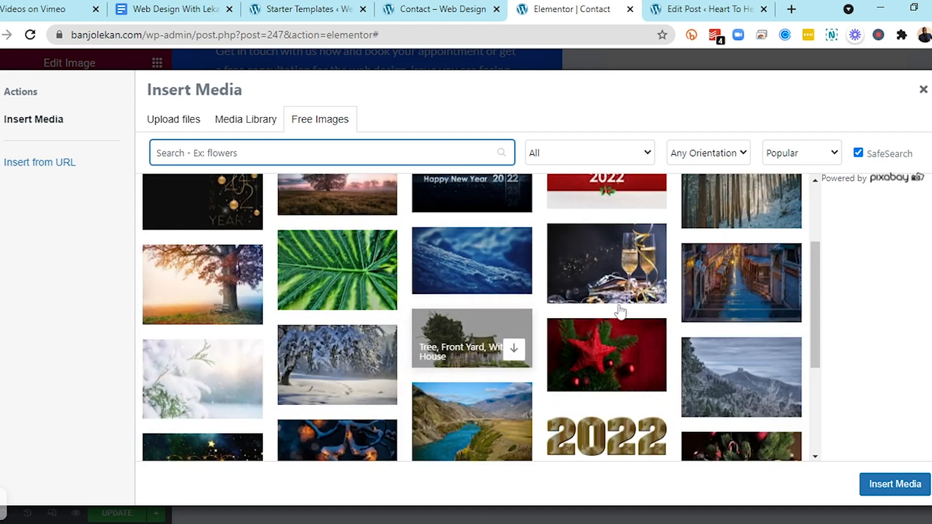
scroll(534, 393, "down", 4)
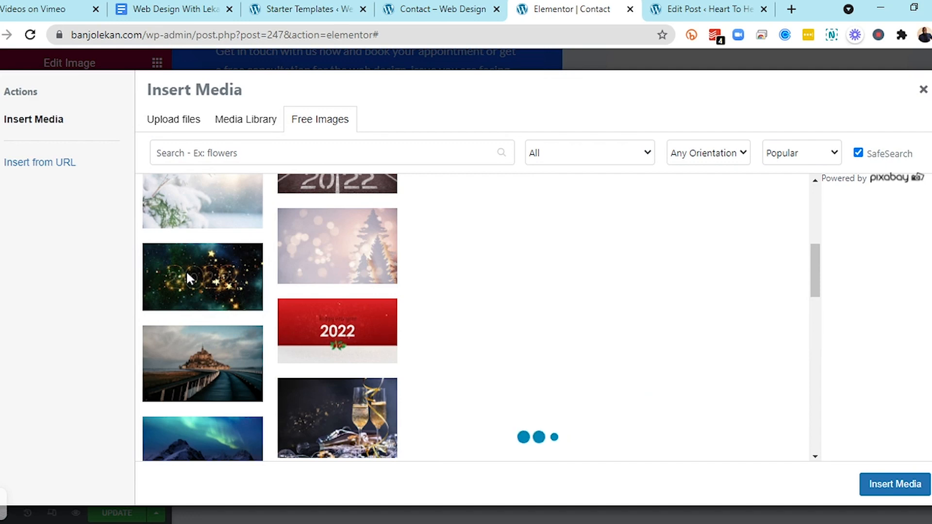
left_click(232, 270)
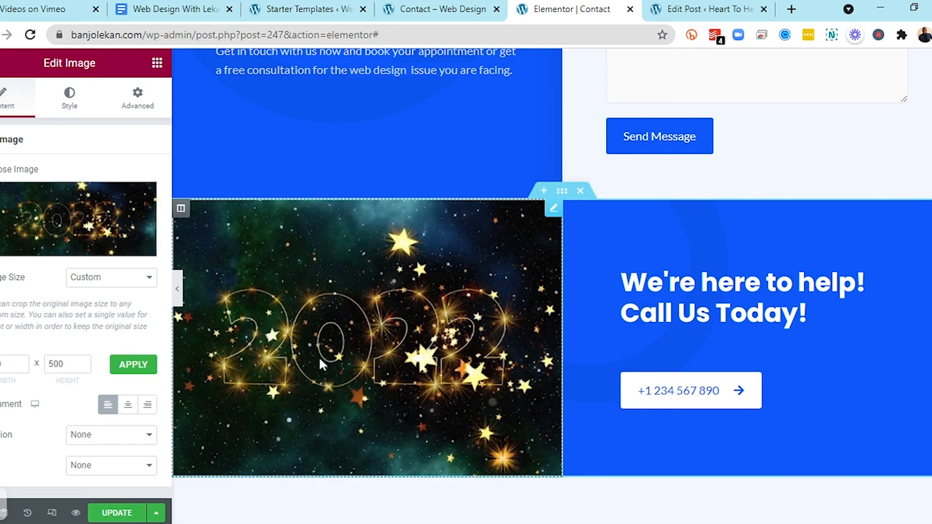
Change the phone button's text to 'Call Us Now'
scroll(320, 360, "down", 4)
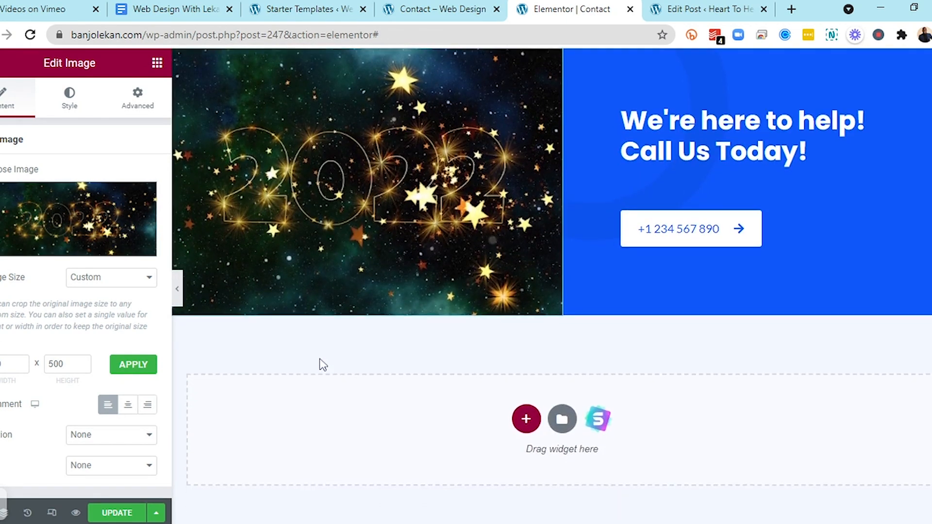
scroll(320, 360, "down", 3)
scroll(320, 361, "up", 3)
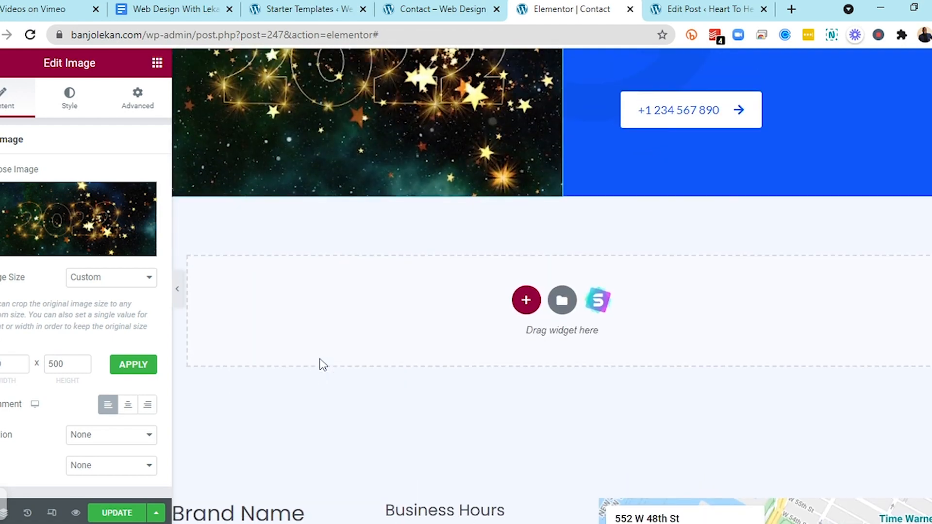
scroll(319, 364, "up", 7)
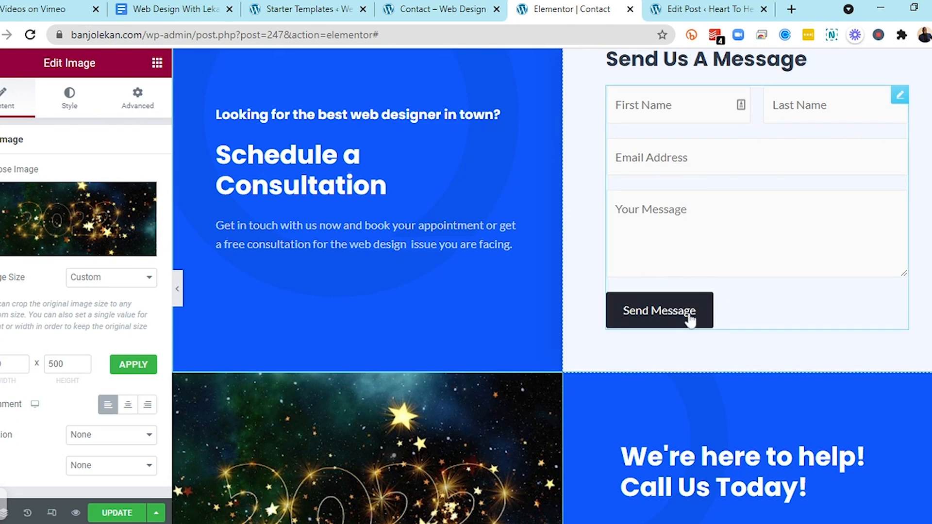
left_click(704, 316)
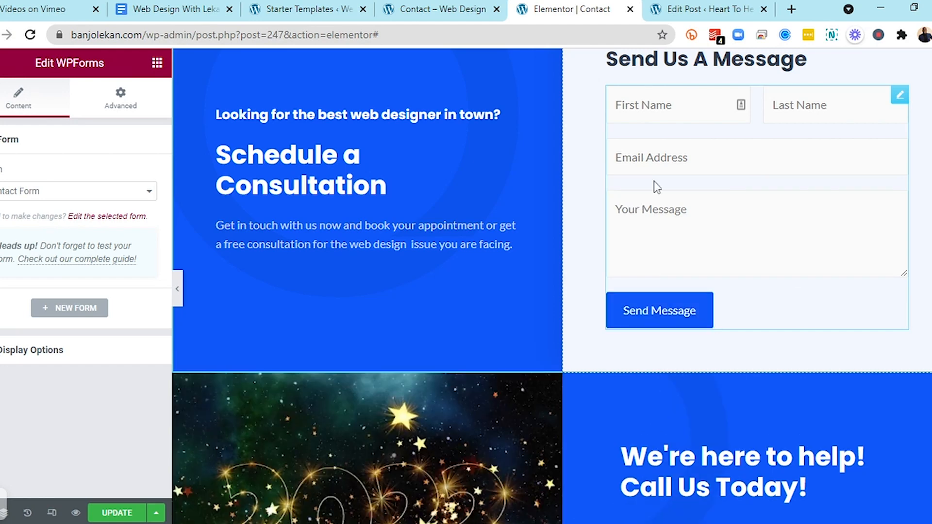
scroll(653, 182, "down", 5)
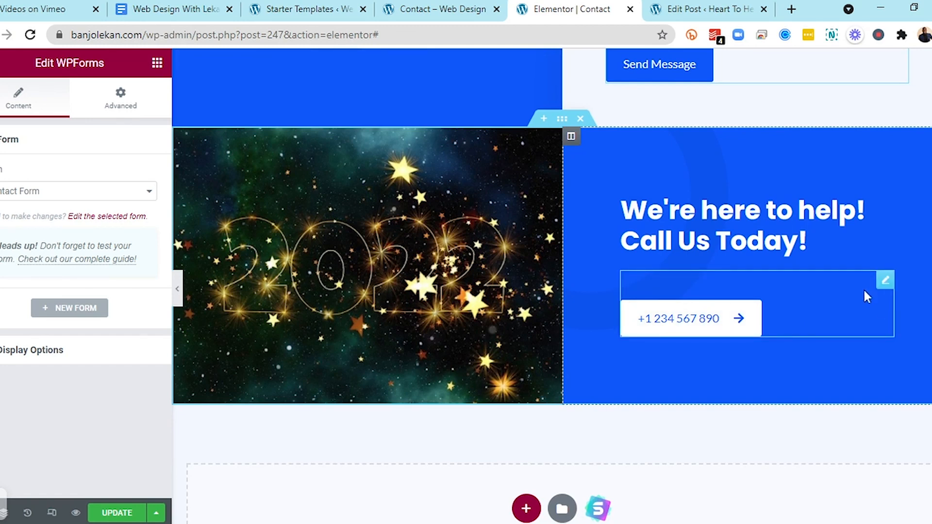
left_click(885, 281)
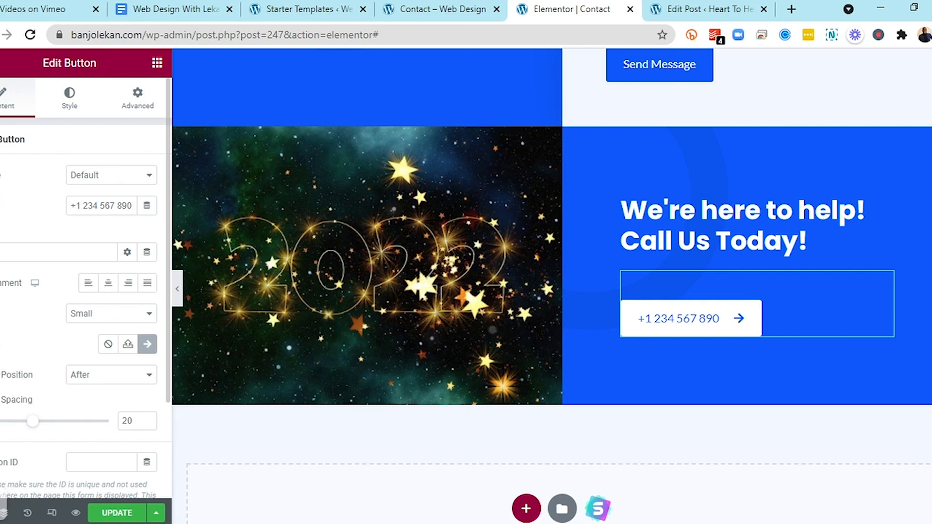
triple_click(105, 205)
key("BackSpace")
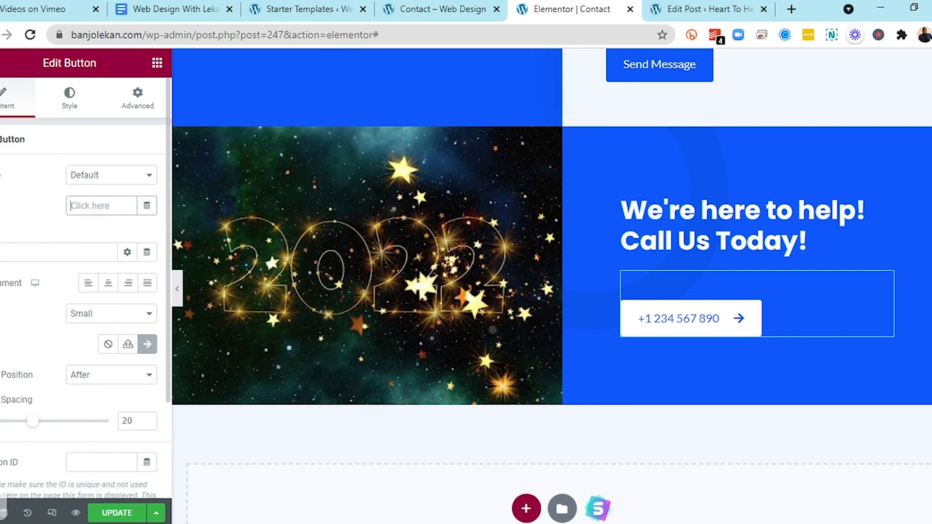
type("Call Us Now")
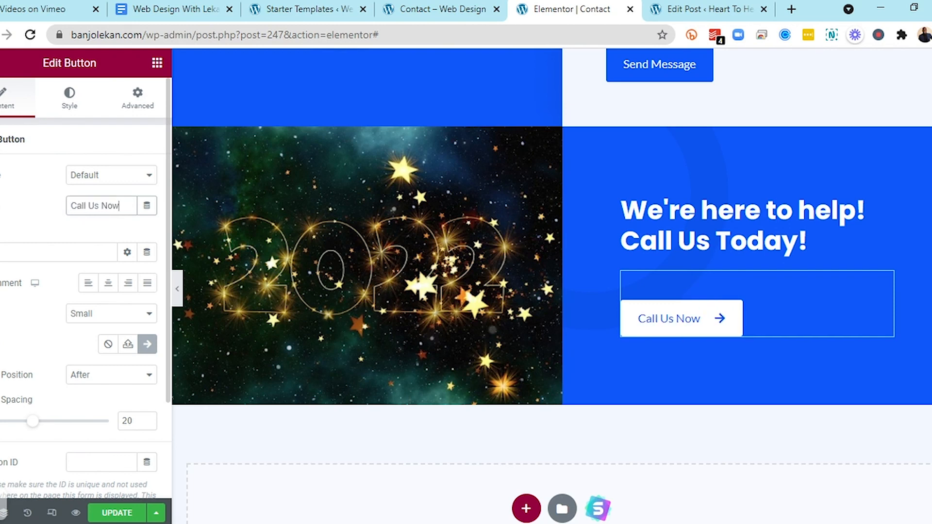
Set the button's link to a tel link for the phone number with spaces and plus sign removed, then update the page
left_click(20, 252)
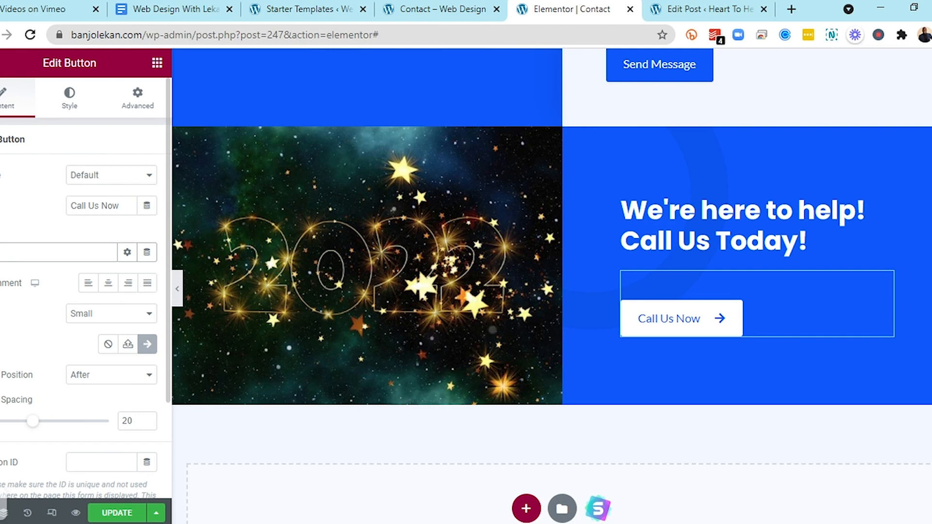
key("BackSpace")
type("tel")
type("me")
type("/+1 234 567 890")
left_click(26, 252)
key("BackSpace")
double_click(27, 253)
left_click(20, 252)
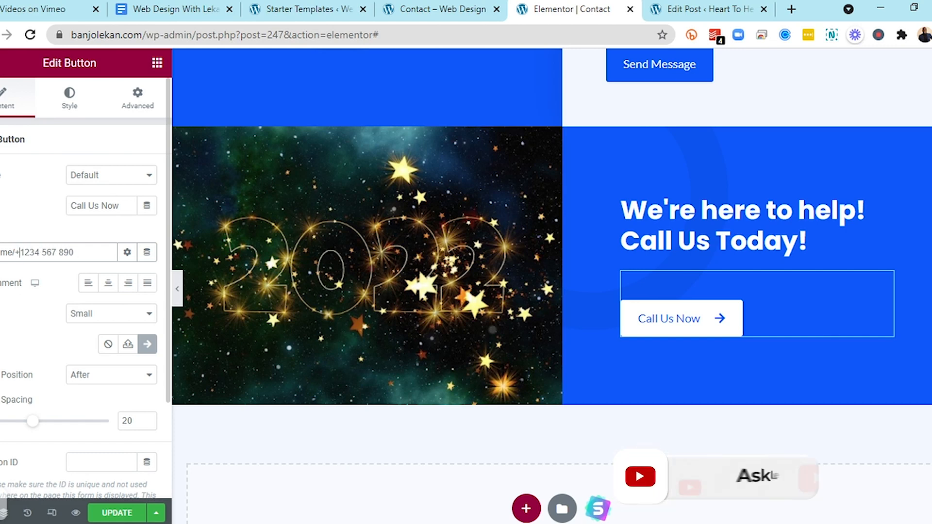
key("BackSpace")
left_click(37, 252)
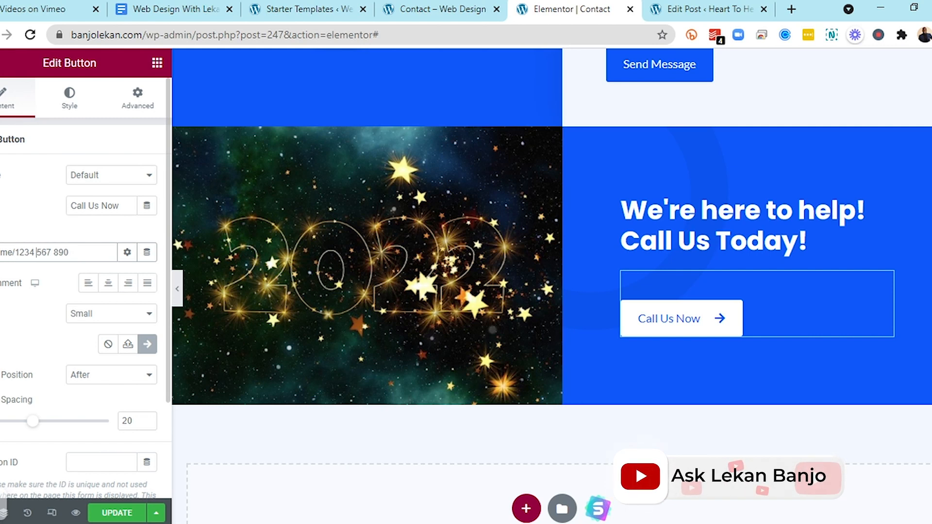
key("BackSpace")
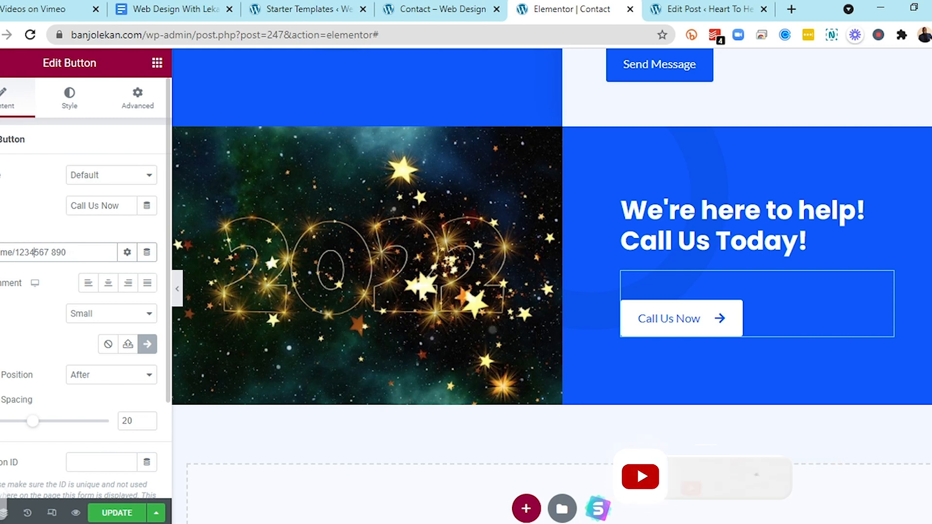
left_click(51, 252)
key("BackSpace")
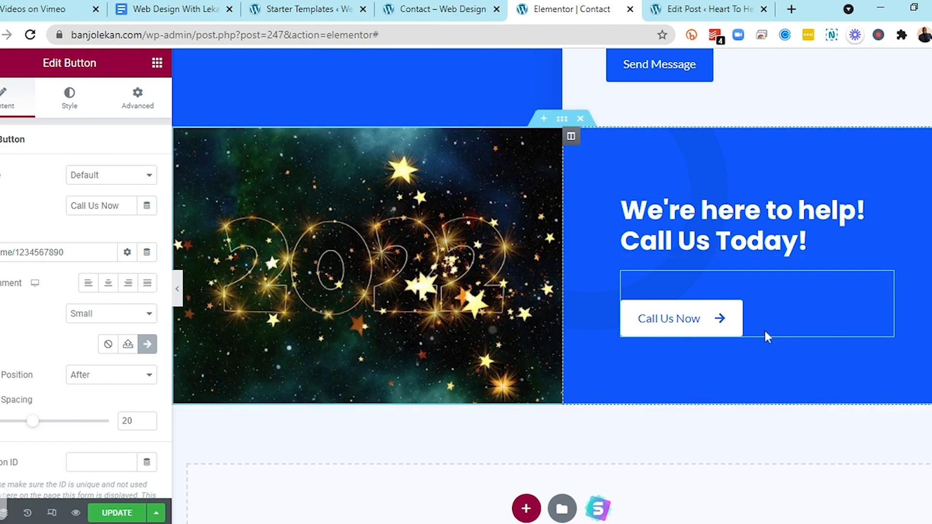
left_click(109, 517)
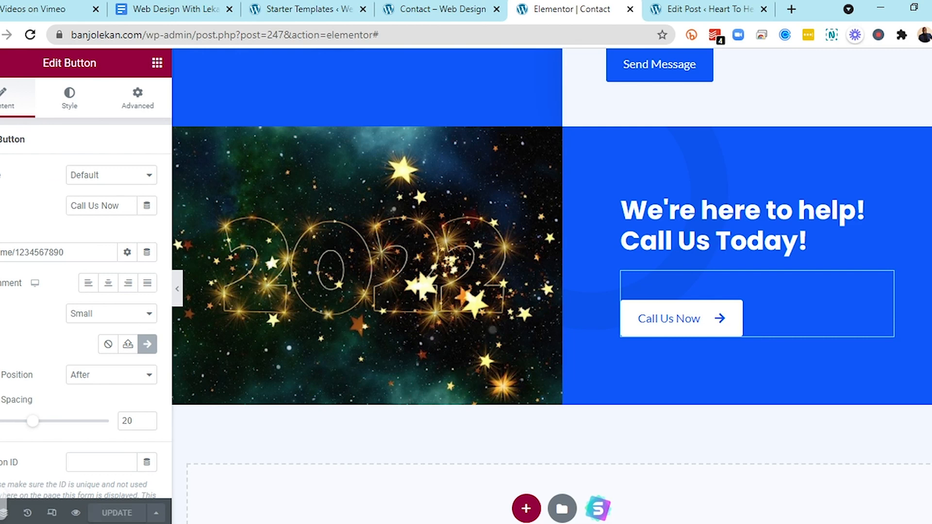
Open the live Contact page and scroll through its updated sections
left_click(1, 63)
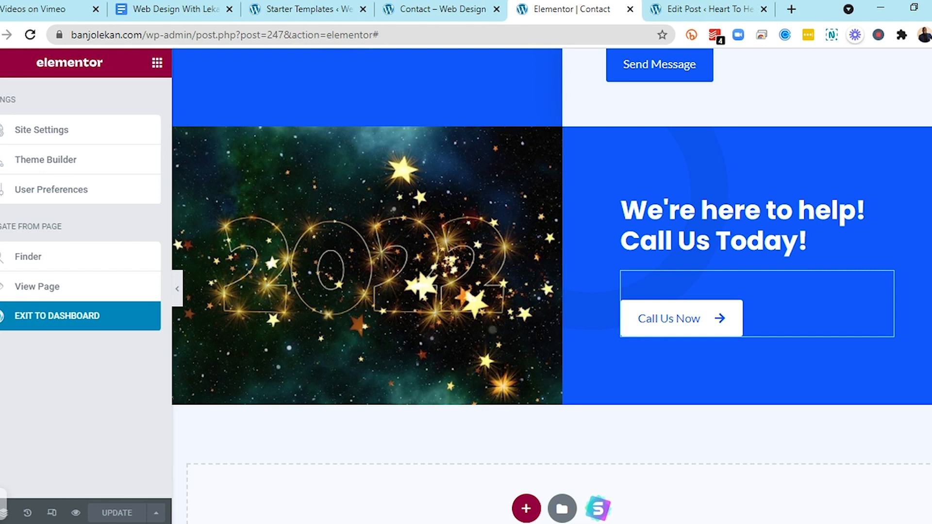
left_click(0, 62)
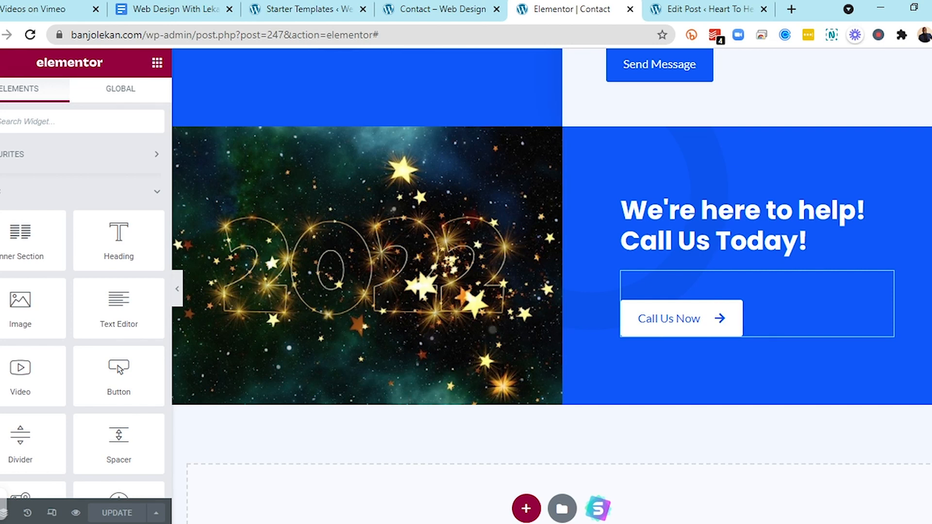
left_click(0, 62)
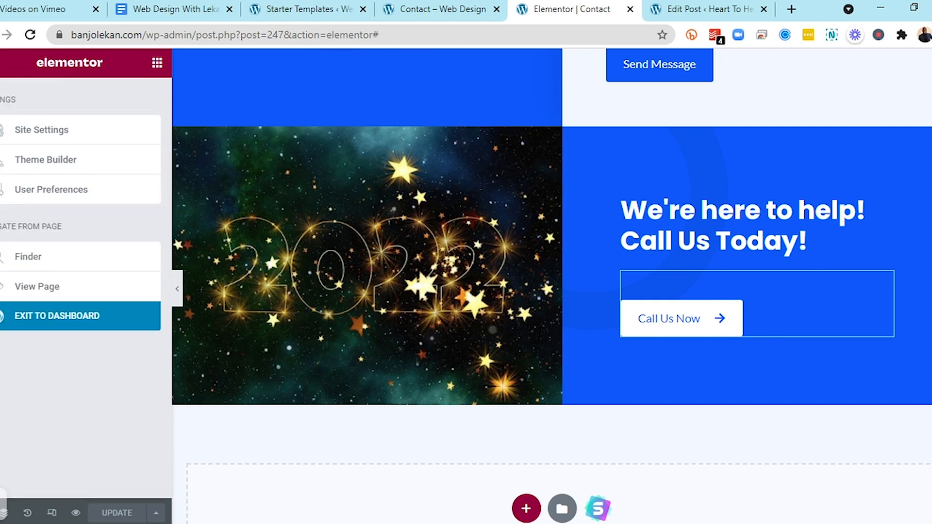
left_click(27, 292)
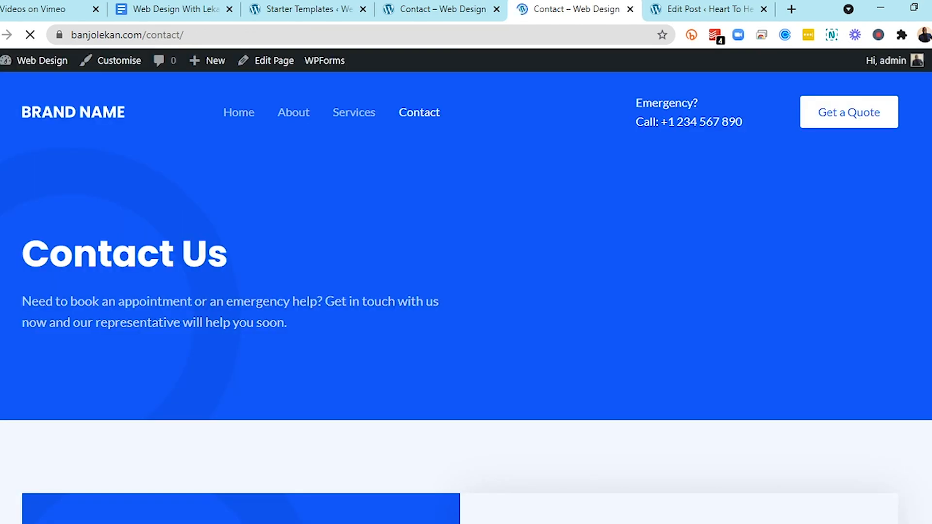
scroll(377, 388, "down", 10)
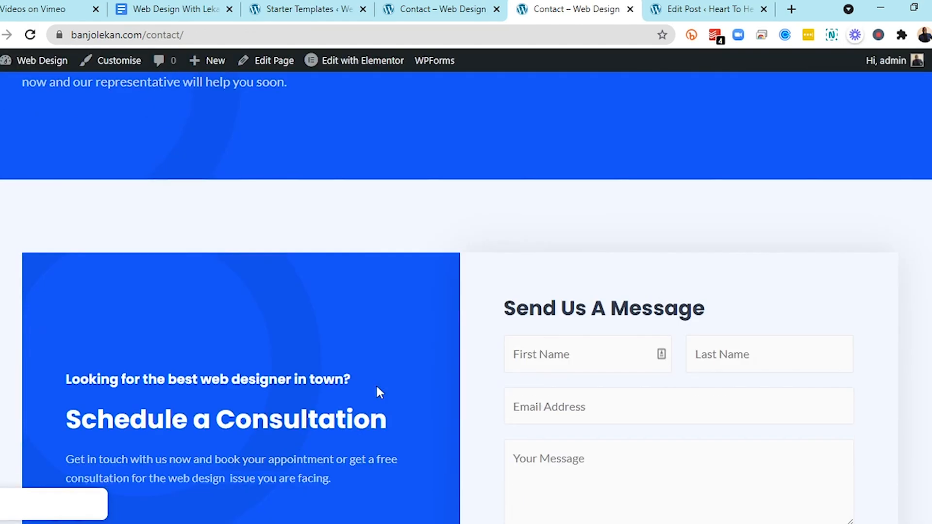
scroll(378, 392, "up", 3)
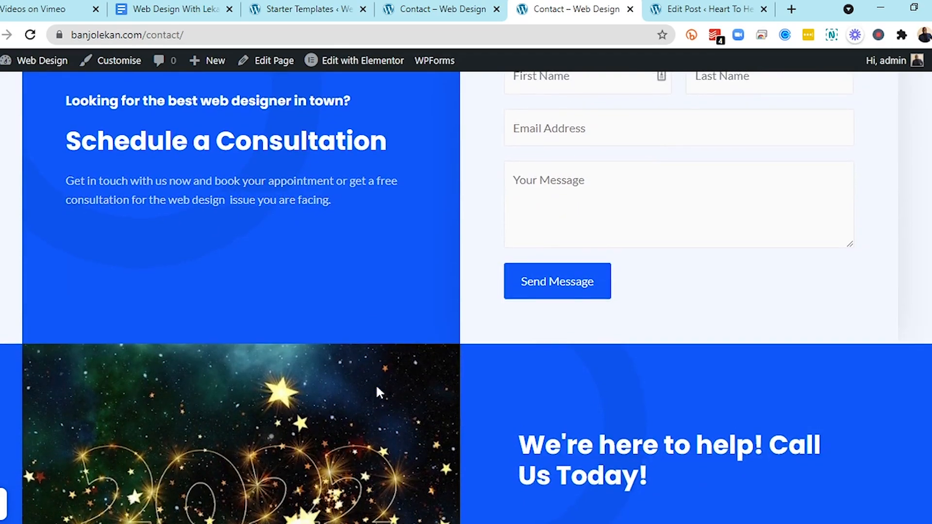
scroll(378, 393, "down", 4)
scroll(377, 387, "down", 6)
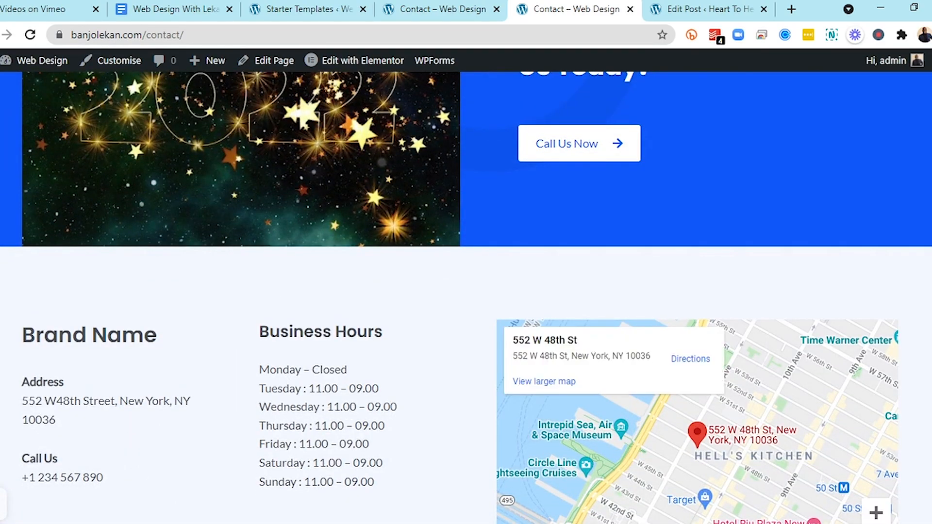
scroll(173, 376, "up", 1)
scroll(173, 376, "up", 8)
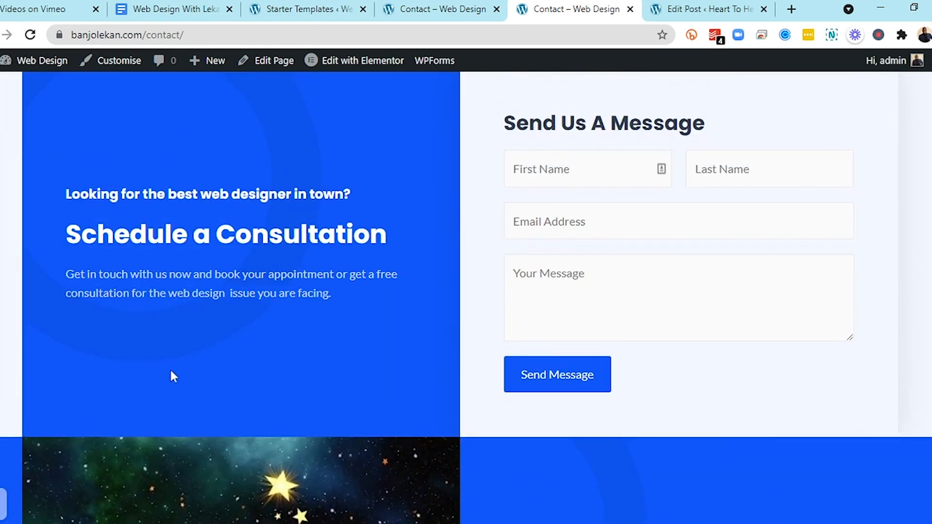
scroll(173, 377, "up", 4)
scroll(170, 371, "up", 4)
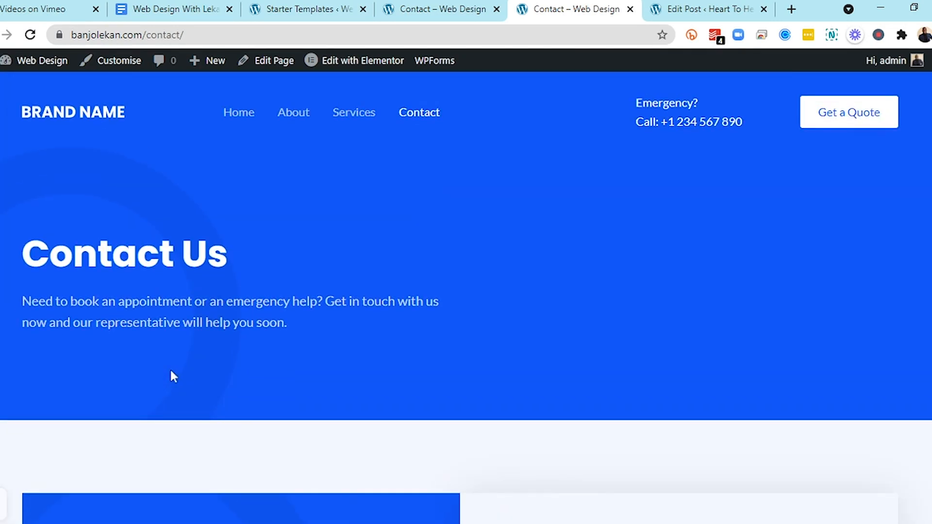